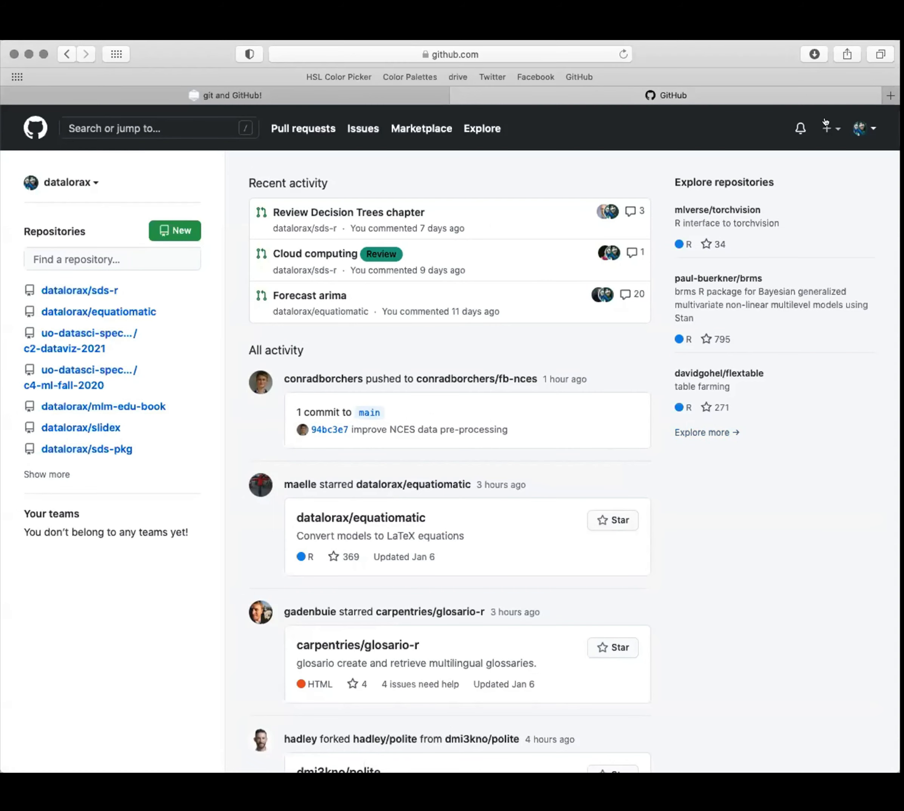
# Open your profile page and start a new repository named class-example-empty with the description "This is an example repo for in-class demo (starting with GitHub first)".
pyautogui.click(861, 127)
pyautogui.click(794, 219)
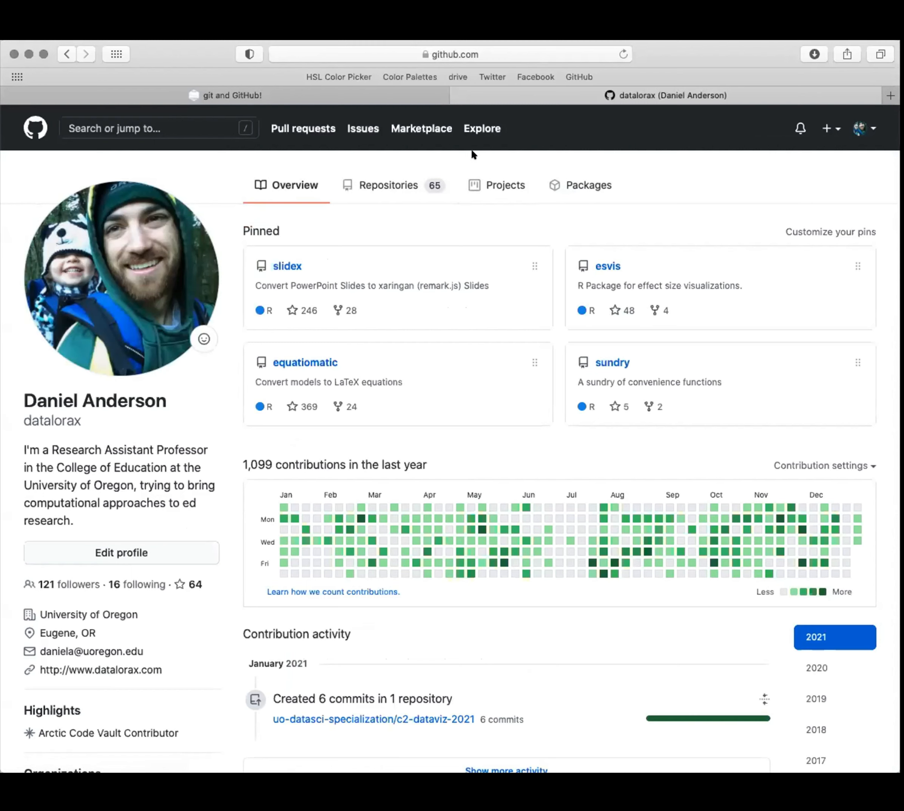
pyautogui.click(831, 131)
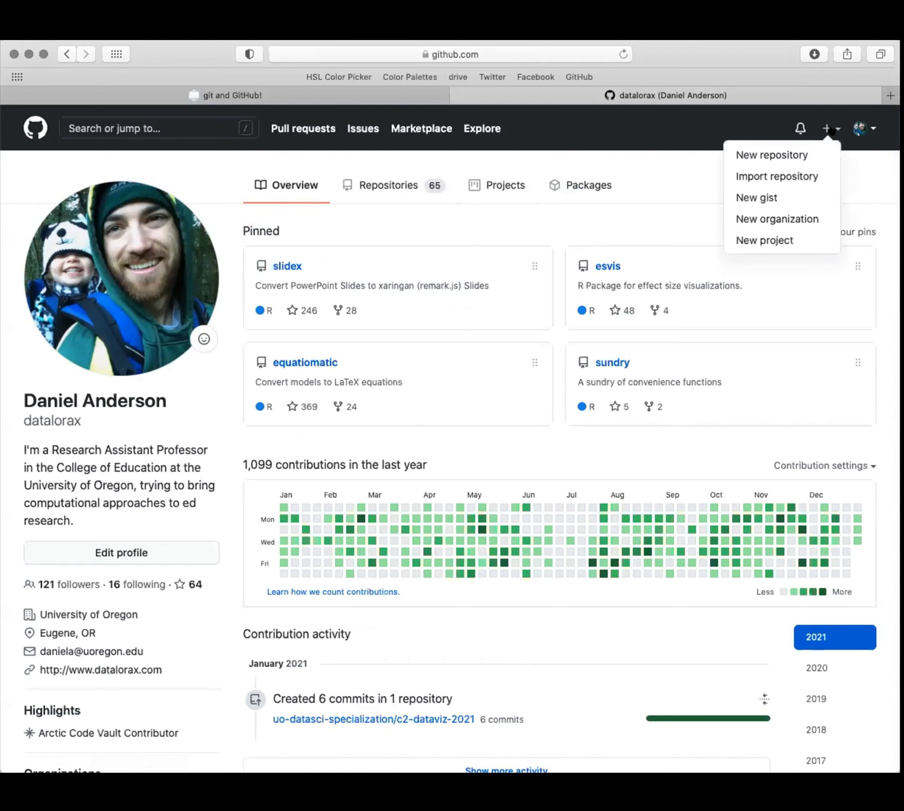
pyautogui.click(776, 153)
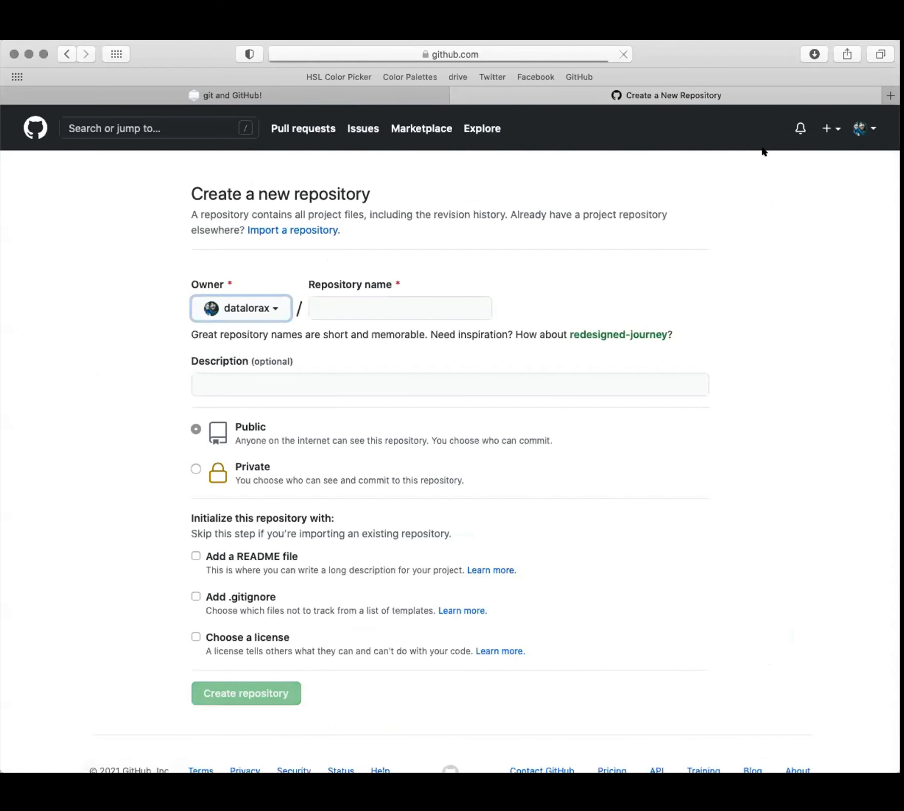
pyautogui.click(339, 315)
pyautogui.write('class-example')
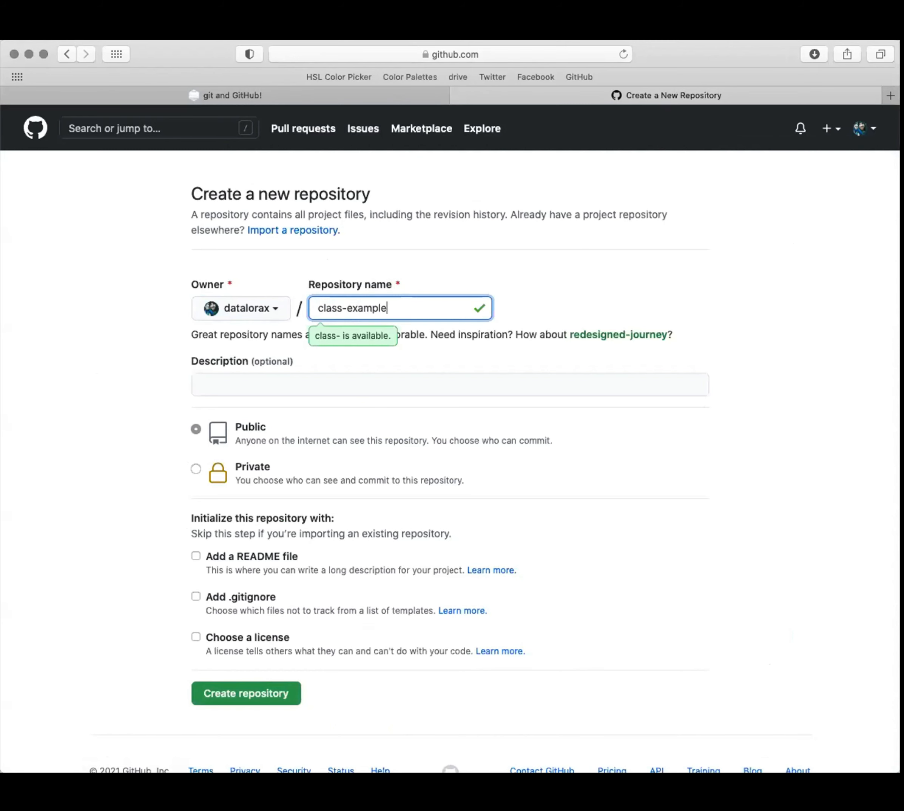
pyautogui.write('-empty')
pyautogui.press('Tab')
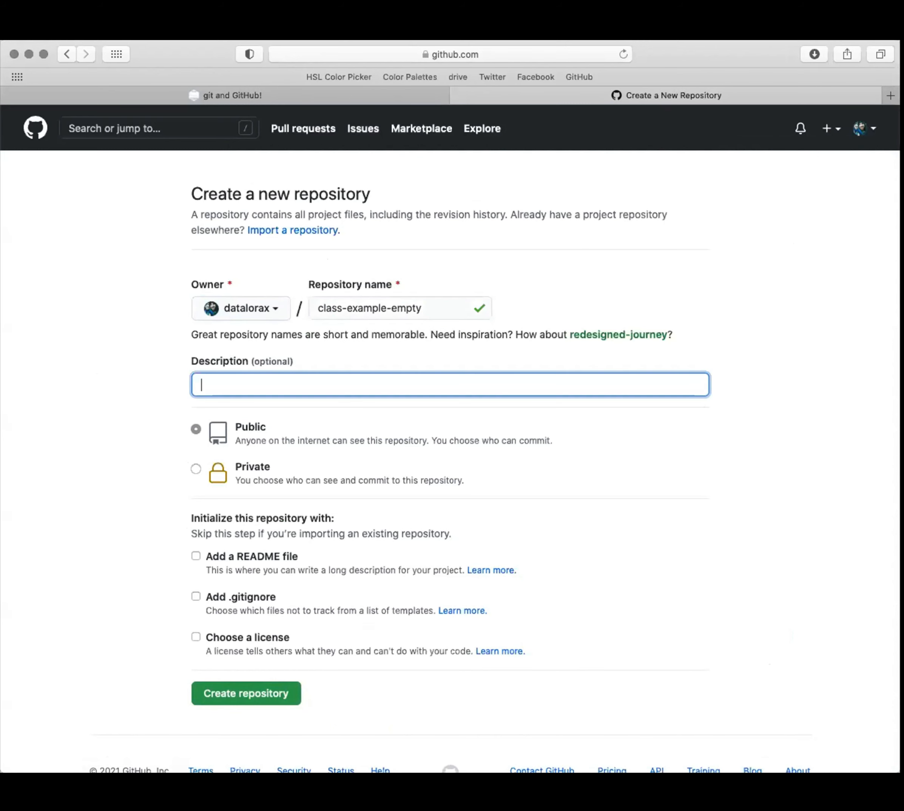
pyautogui.write('This is an example repo for in-class demo (starting with GitHub first)')
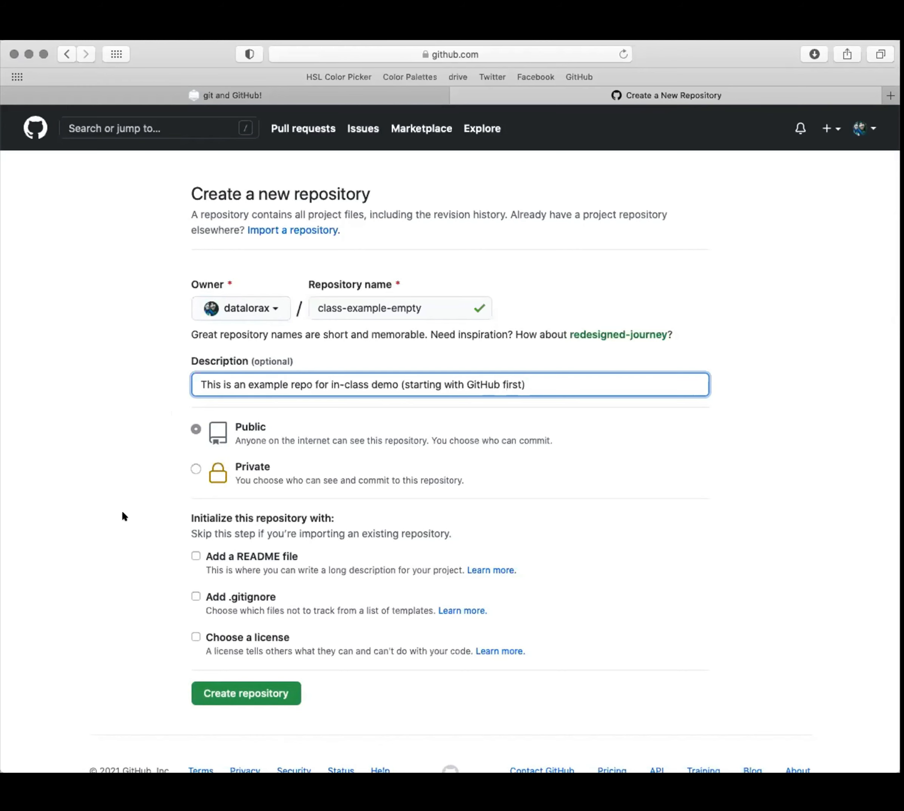
pyautogui.click(112, 515)
# Initialize the repository with a README file and a .gitignore based on the R template.
pyautogui.scroll(-1, 113, 516)
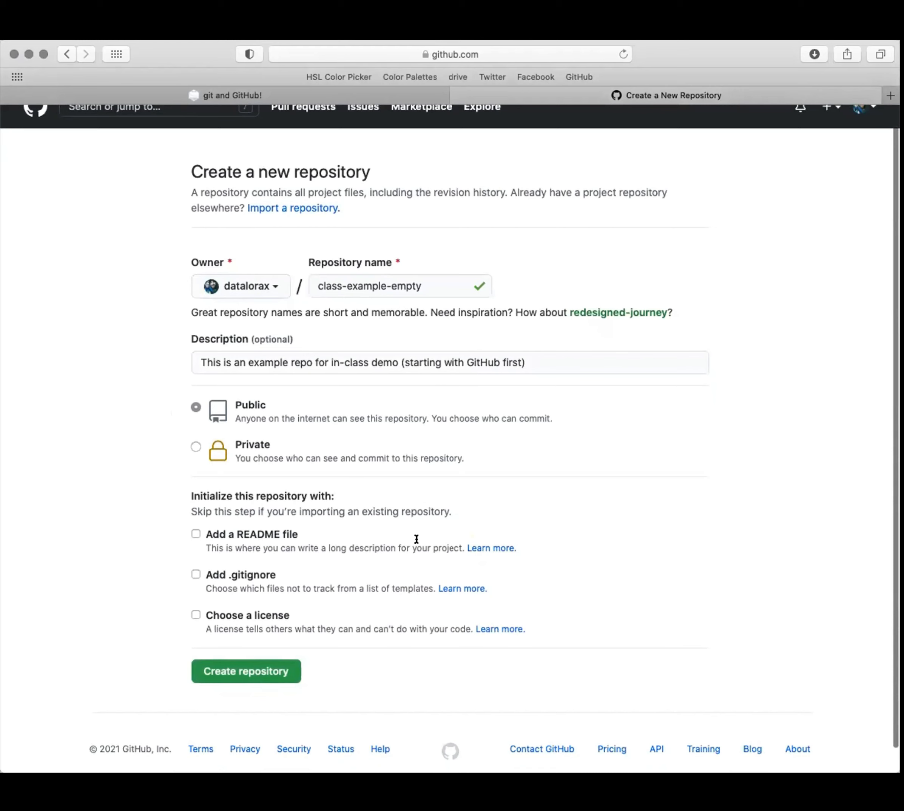
pyautogui.click(194, 532)
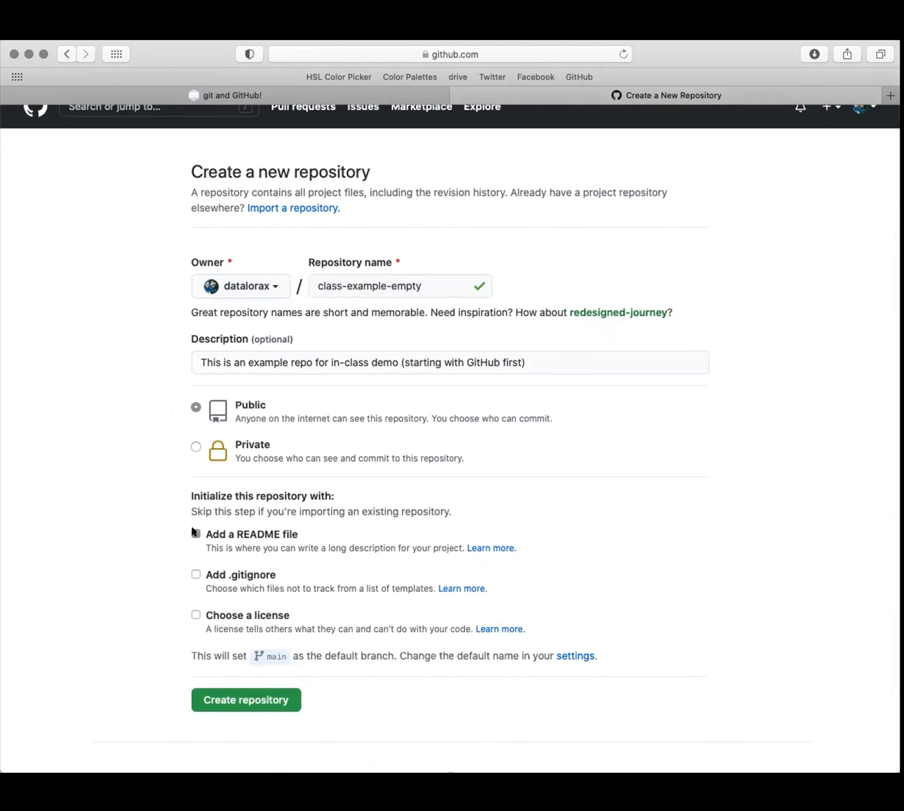
pyautogui.click(192, 571)
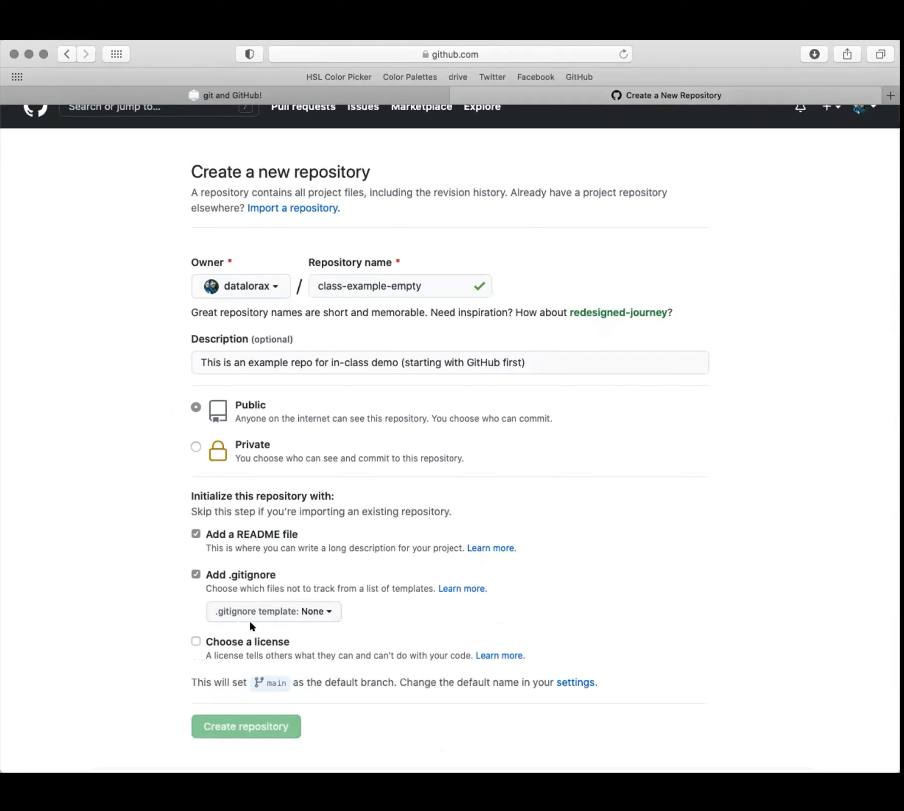
pyautogui.click(291, 613)
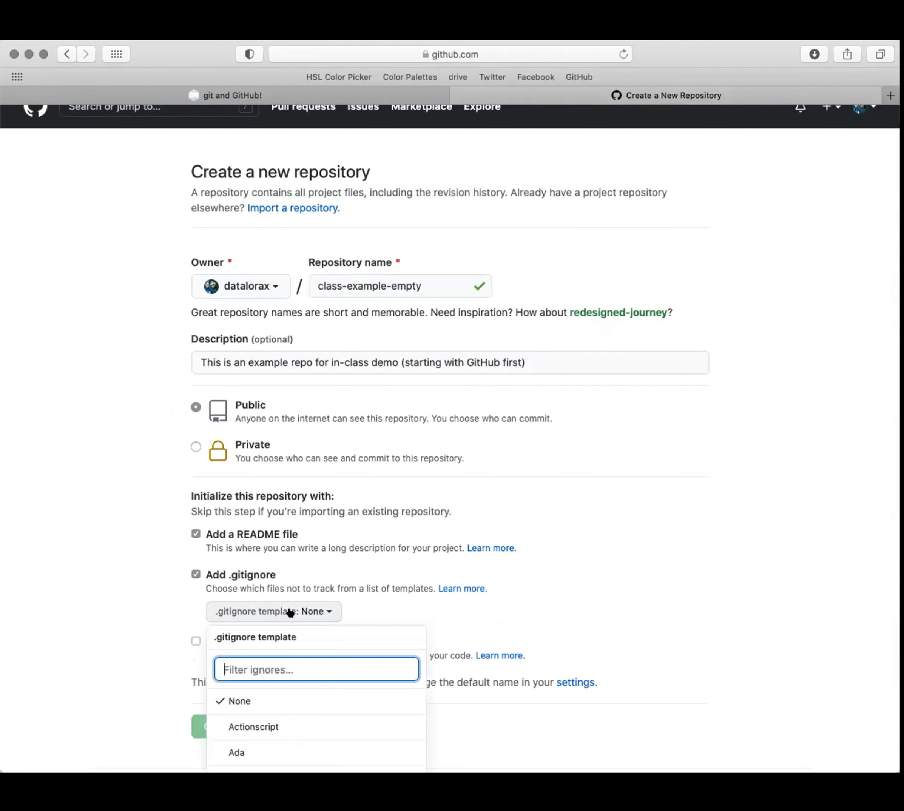
pyautogui.scroll(-5, 319, 701)
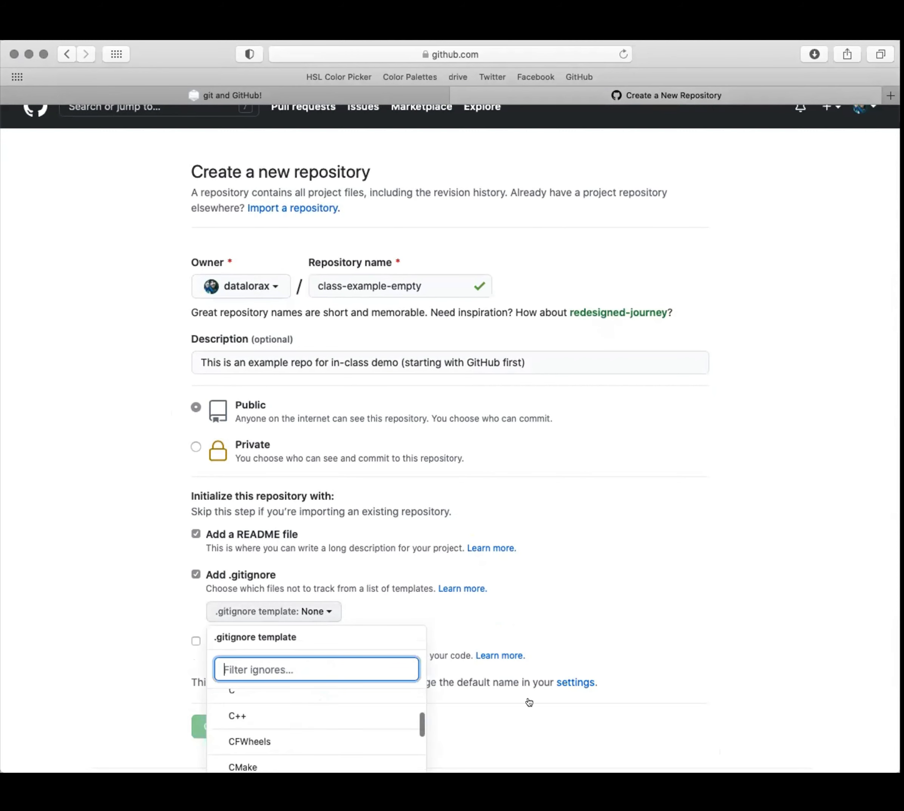
pyautogui.scroll(-5, 528, 702)
pyautogui.scroll(-3, 294, 630)
pyautogui.scroll(-10, 294, 630)
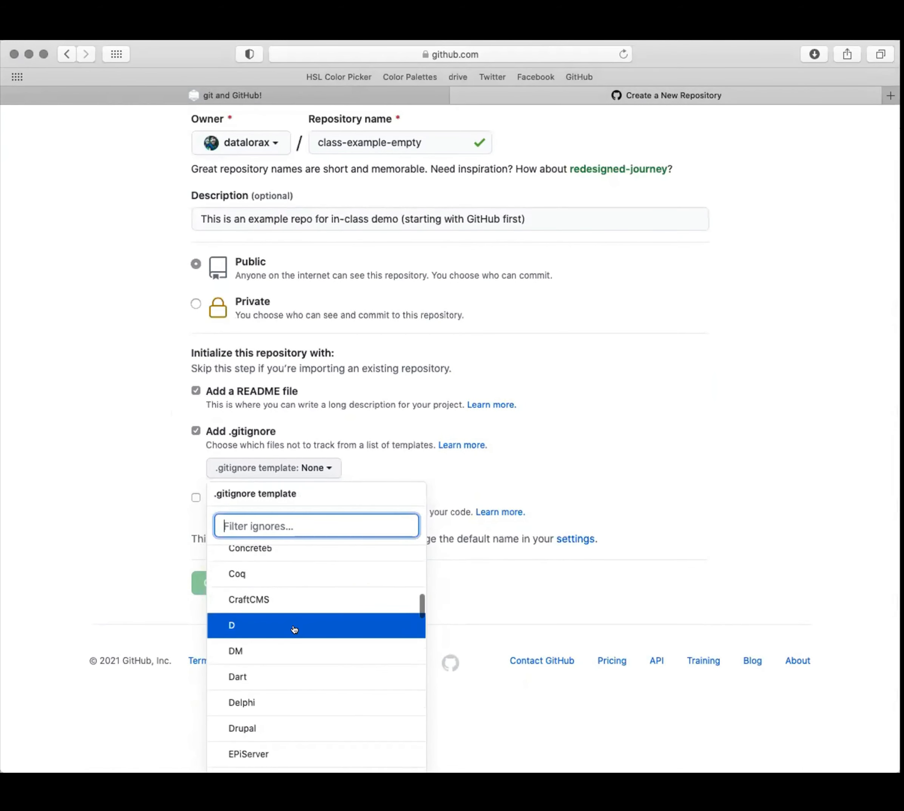
pyautogui.scroll(-10, 294, 630)
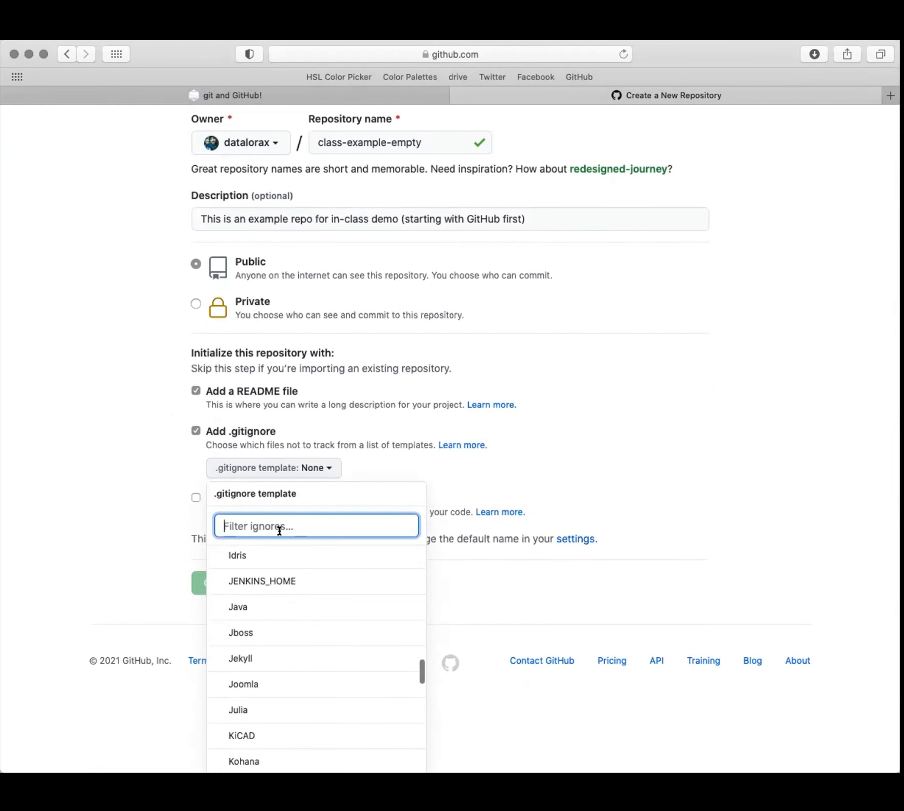
pyautogui.write('r')
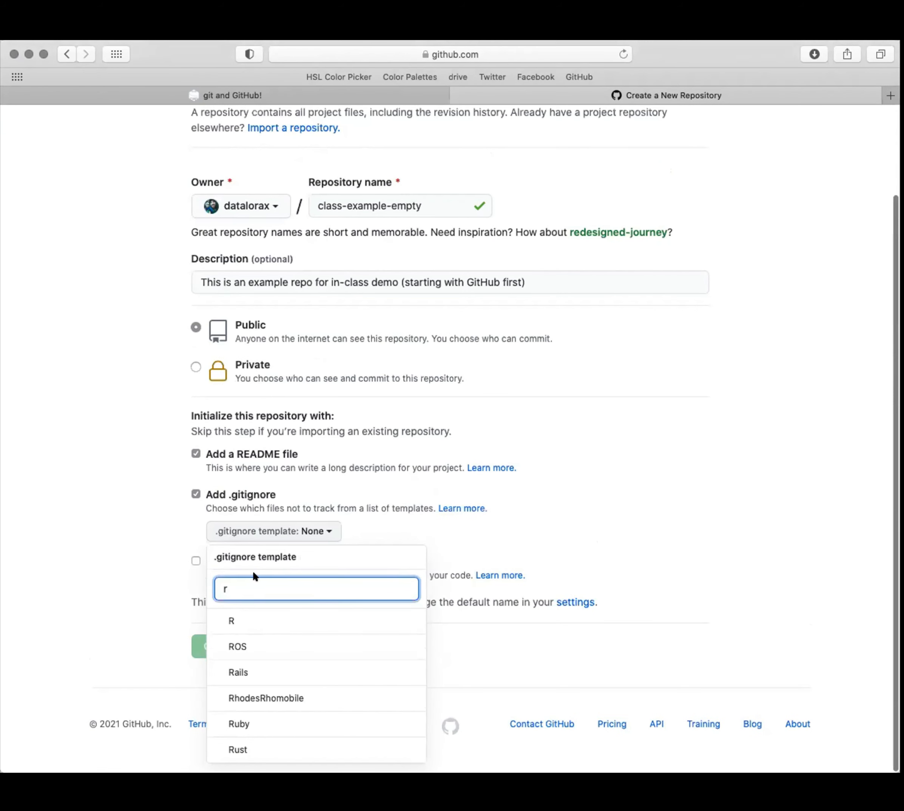
pyautogui.click(251, 620)
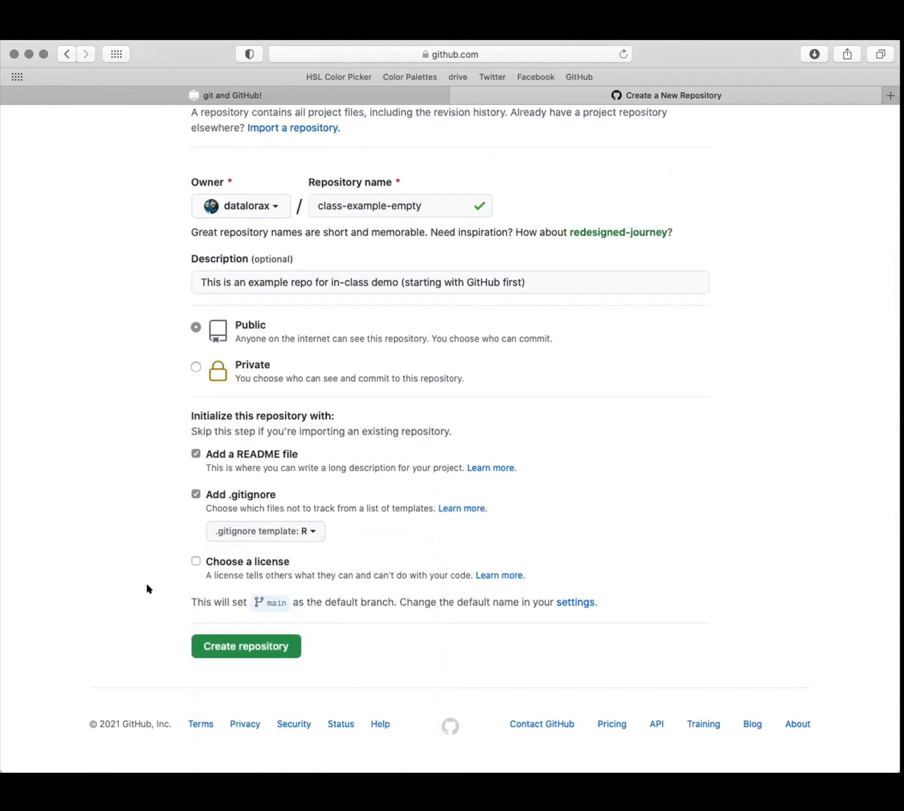
# Add the MIT License to the initialization options and create the repository.
pyautogui.click(194, 561)
pyautogui.click(256, 596)
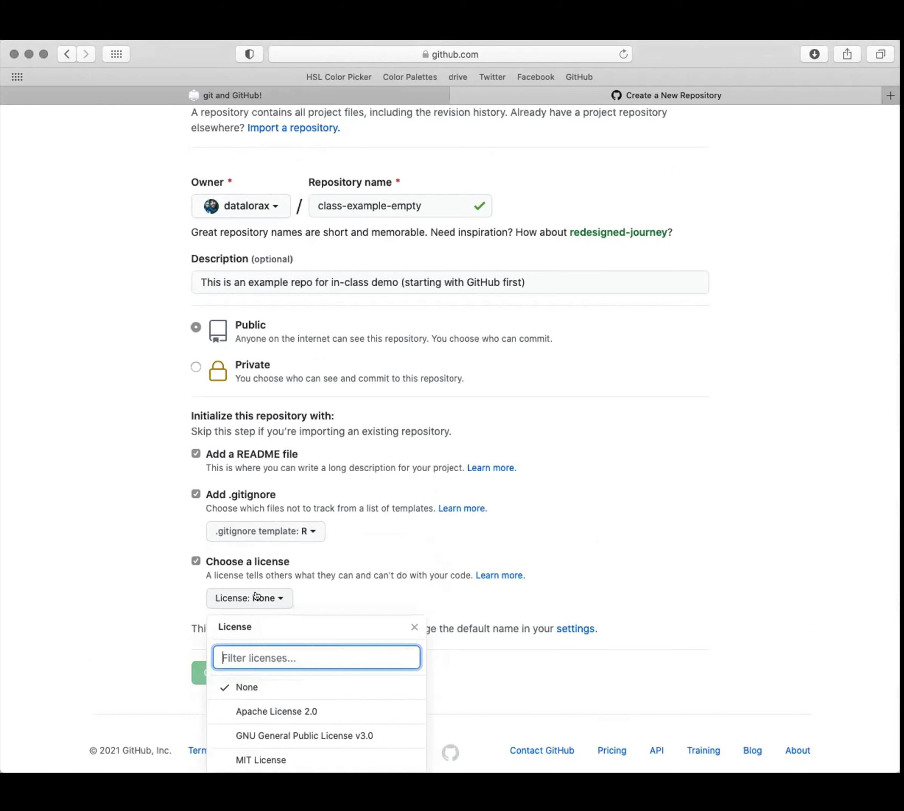
pyautogui.scroll(-5, 299, 740)
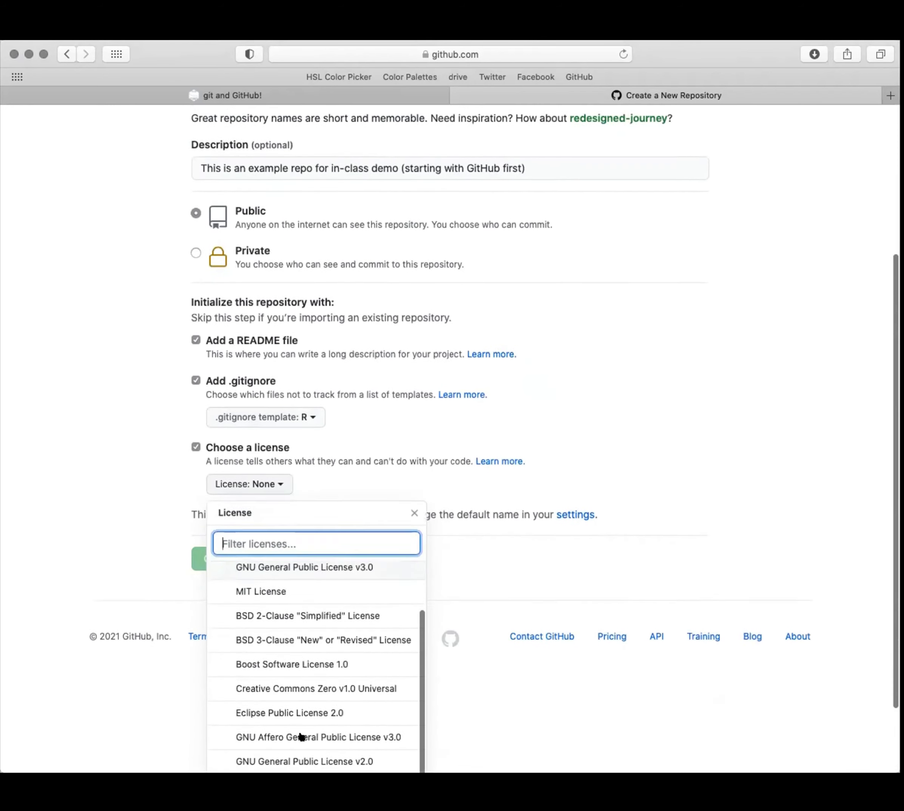
pyautogui.scroll(-4, 299, 738)
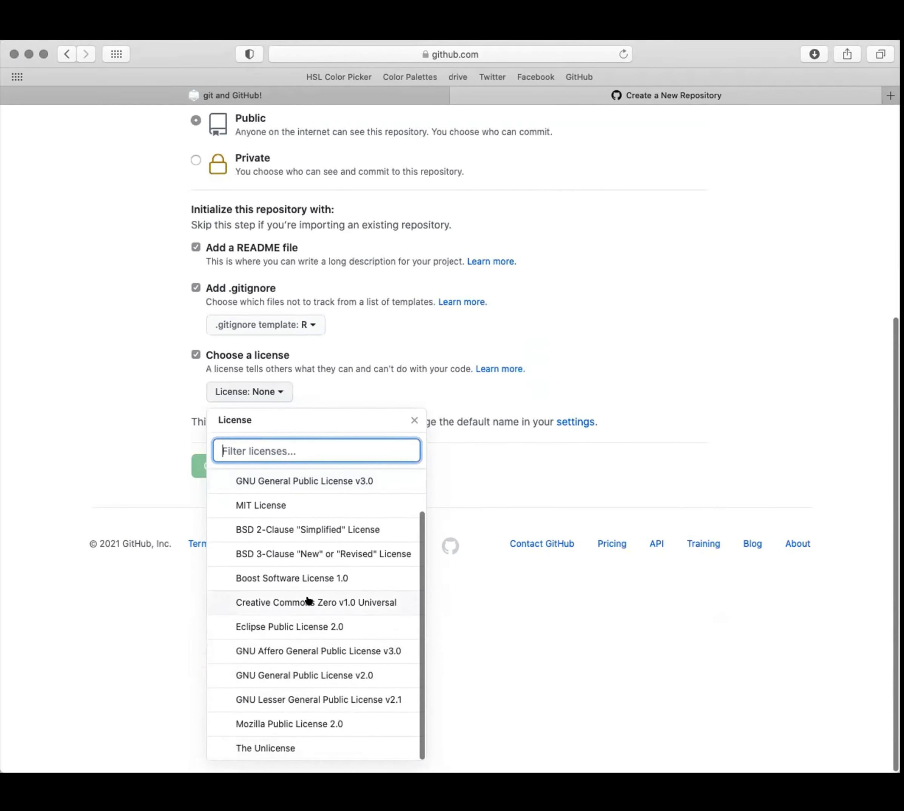
pyautogui.scroll(2, 308, 601)
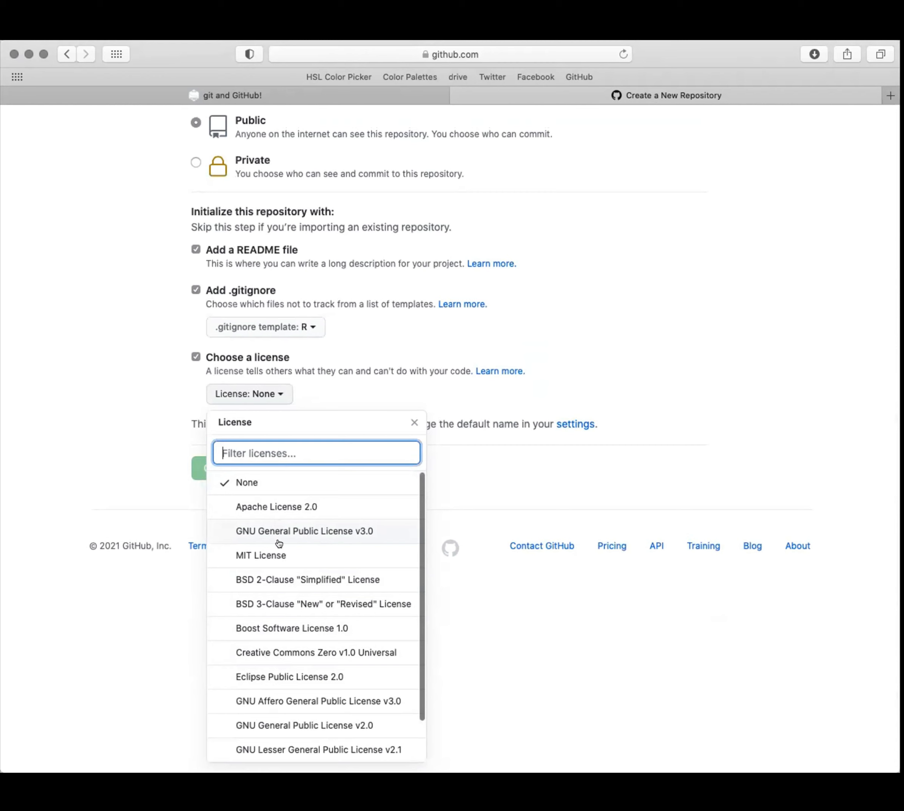
pyautogui.click(269, 555)
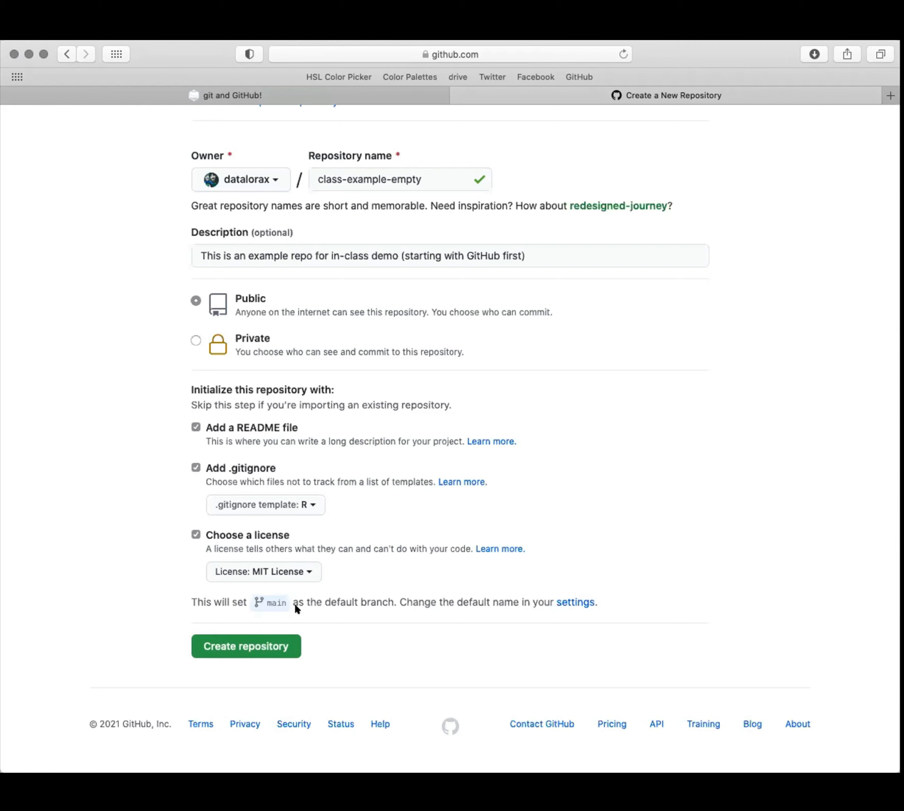
pyautogui.click(250, 646)
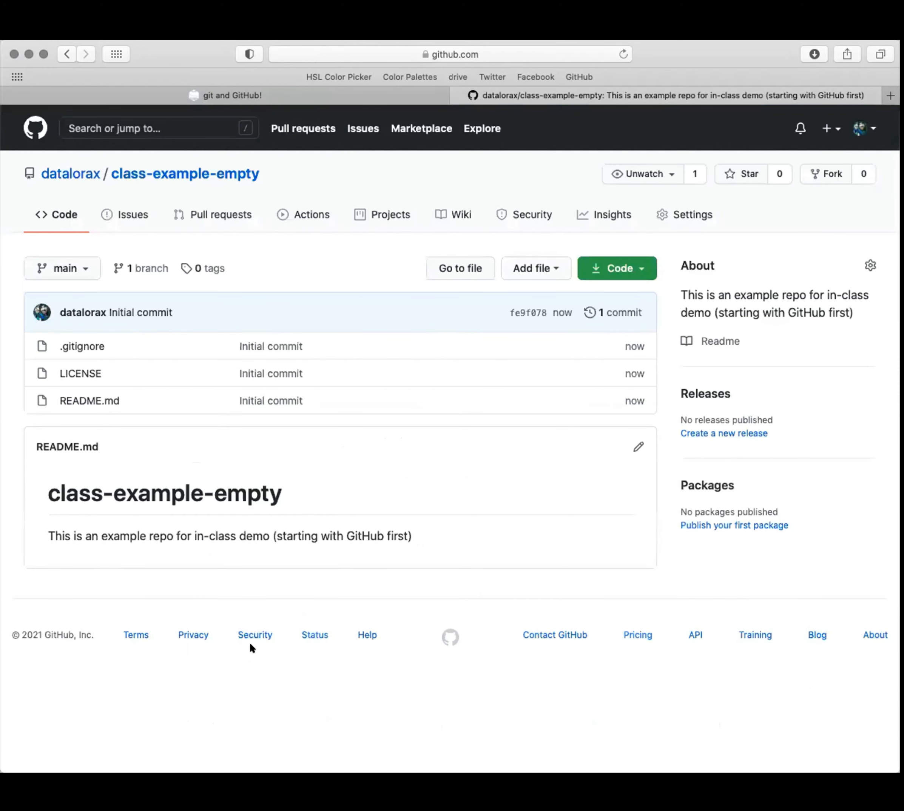
# Copy the repository's HTTPS clone URL, switch to GitKraken to clone it into the Teaching folder, and open the clone.
pyautogui.click(638, 268)
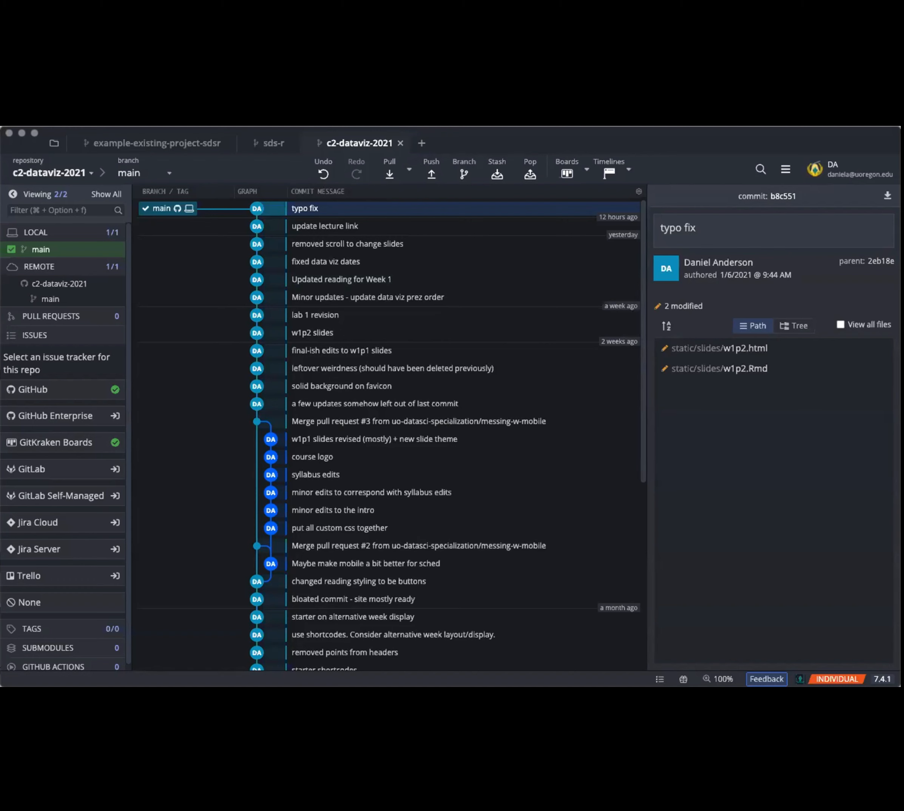
pyautogui.click(52, 143)
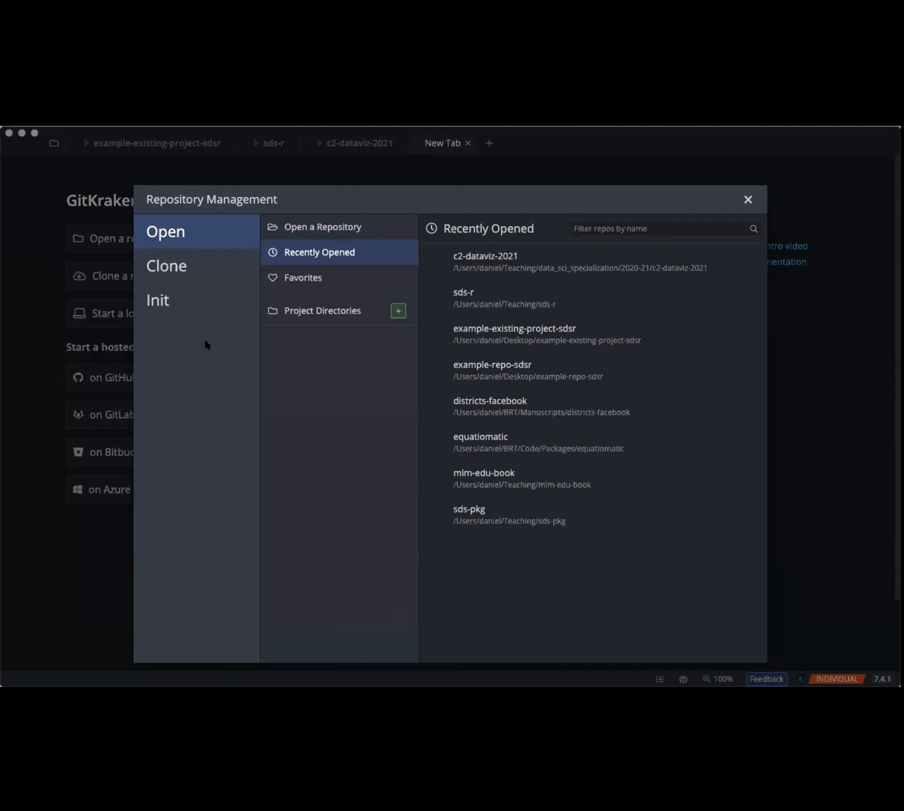
pyautogui.click(184, 267)
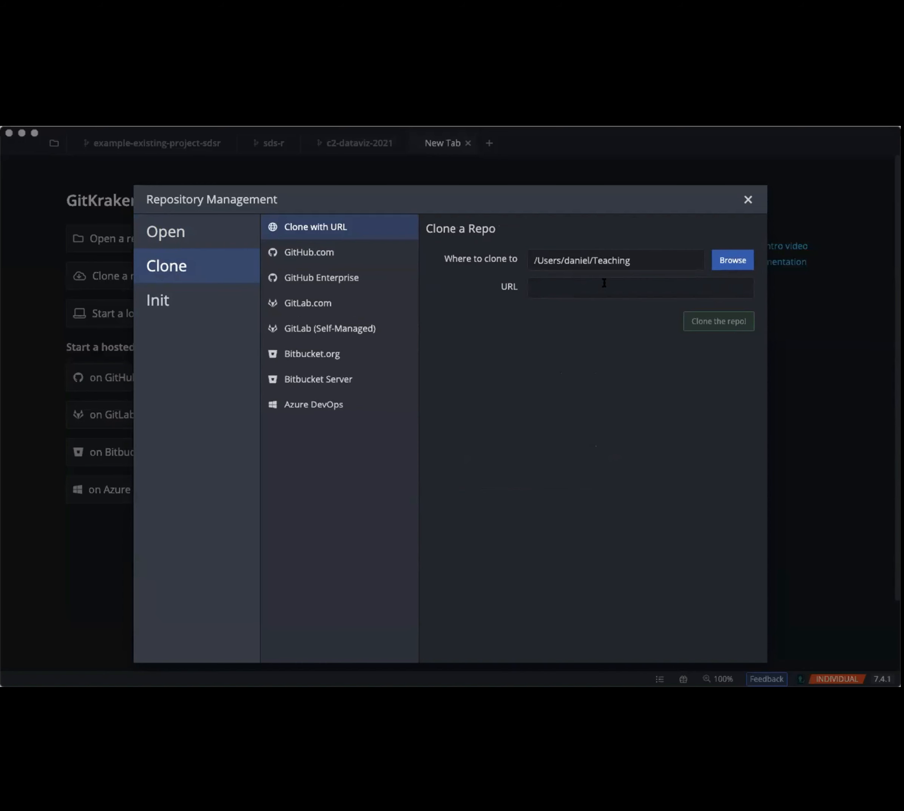
pyautogui.click(574, 292)
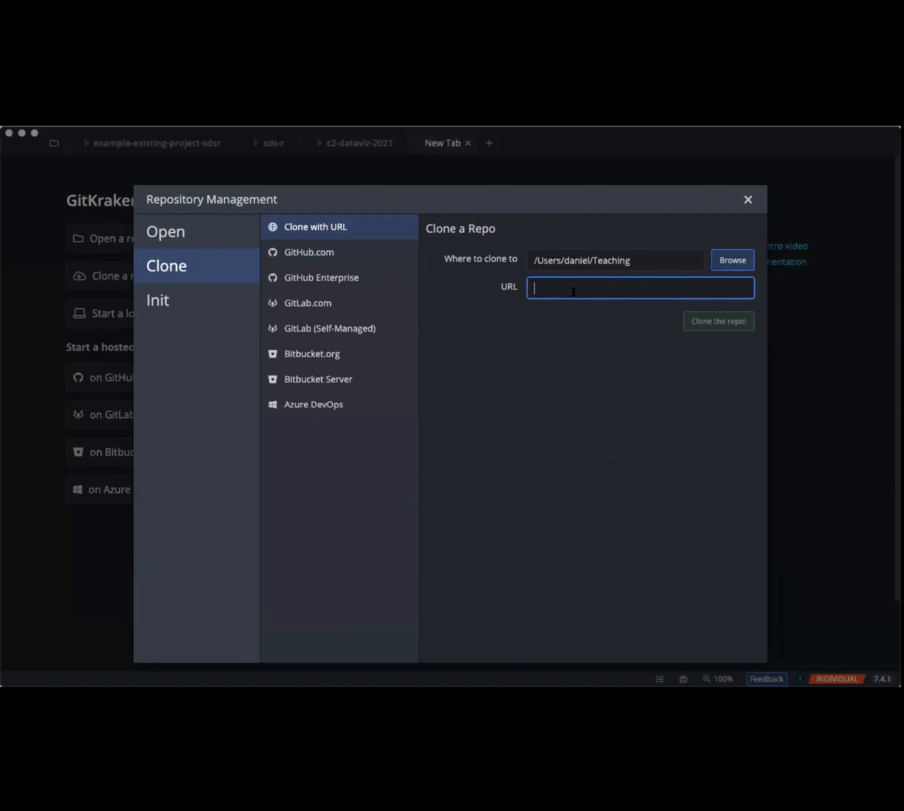
pyautogui.write('https://github.com/datalorax/class-example-empty.git')
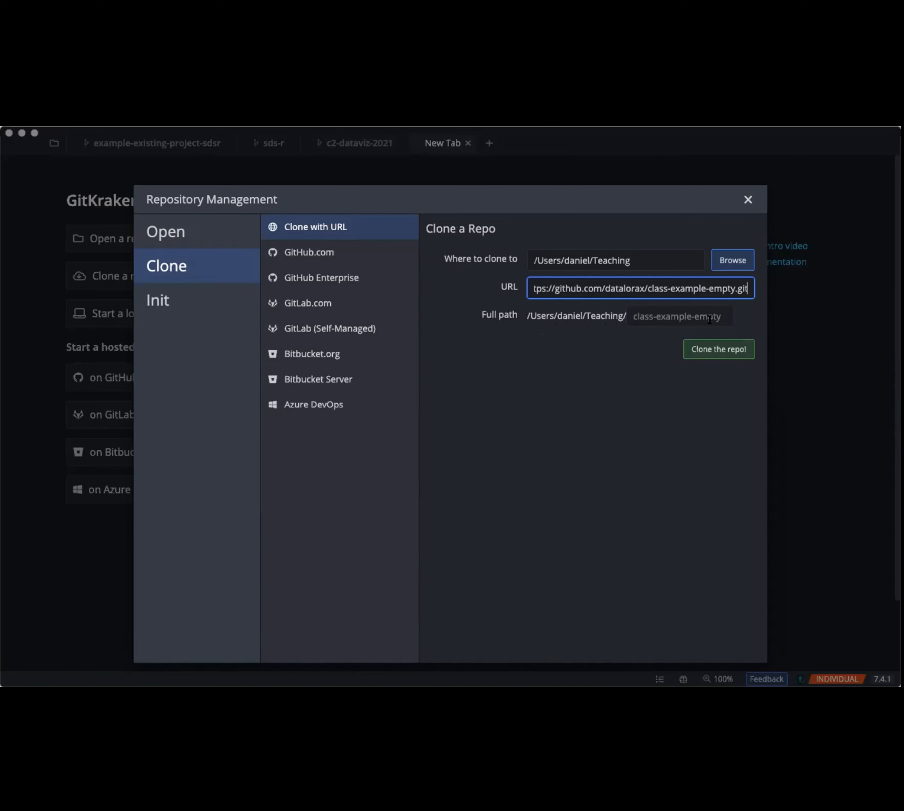
pyautogui.click(712, 350)
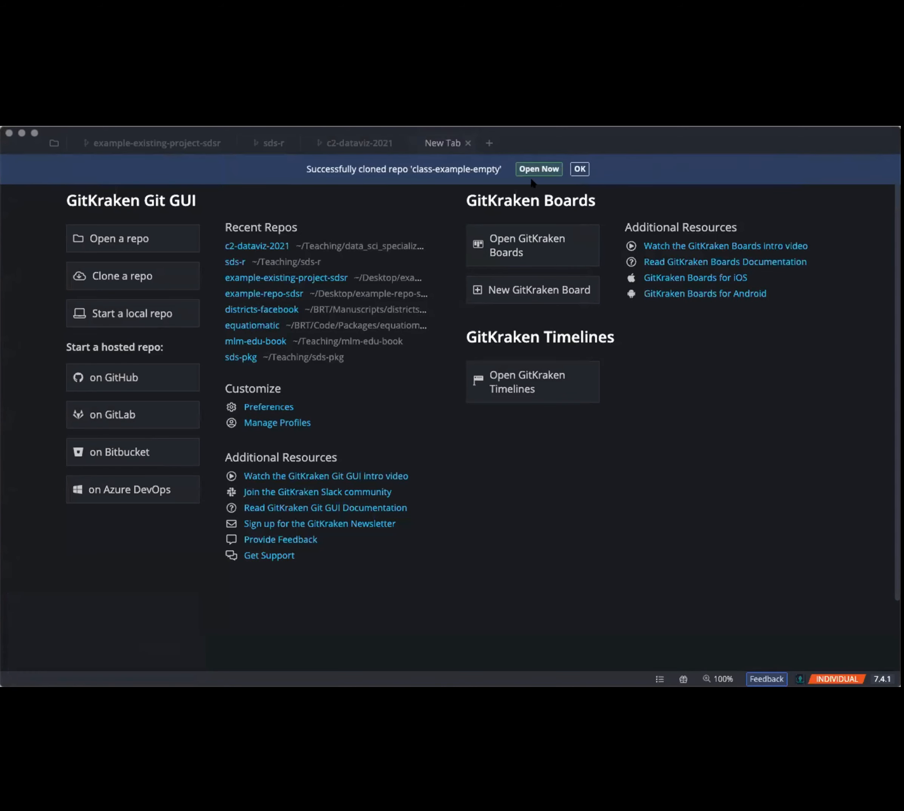
pyautogui.click(539, 168)
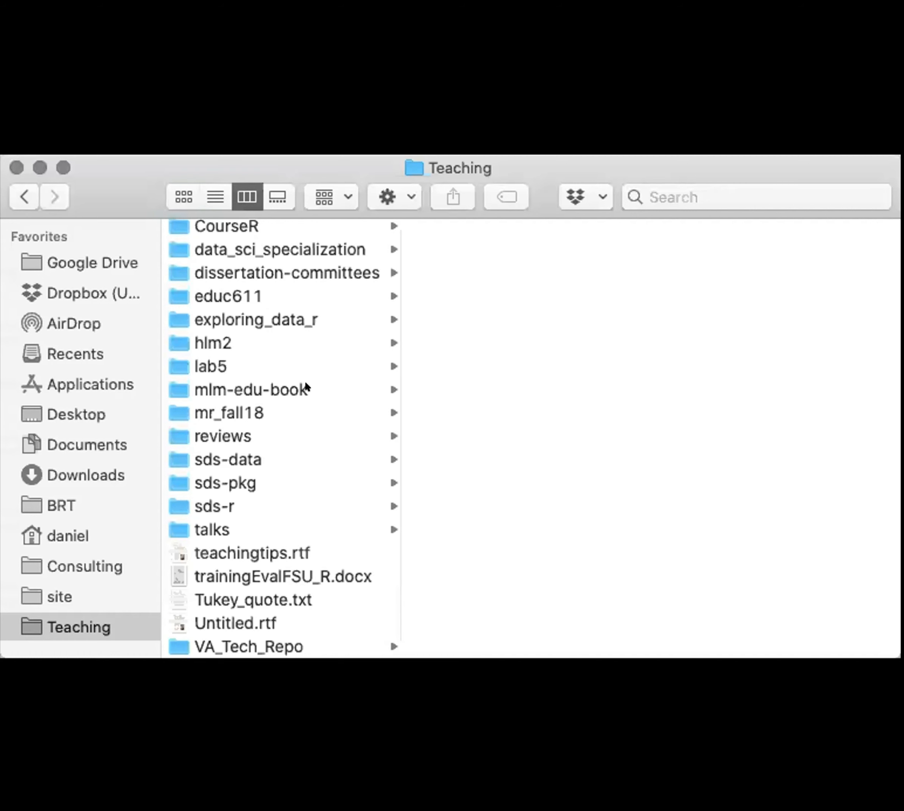
# Switch to Finder and show the contents of the class-example-empty folder inside Teaching.
pyautogui.scroll(3, 319, 384)
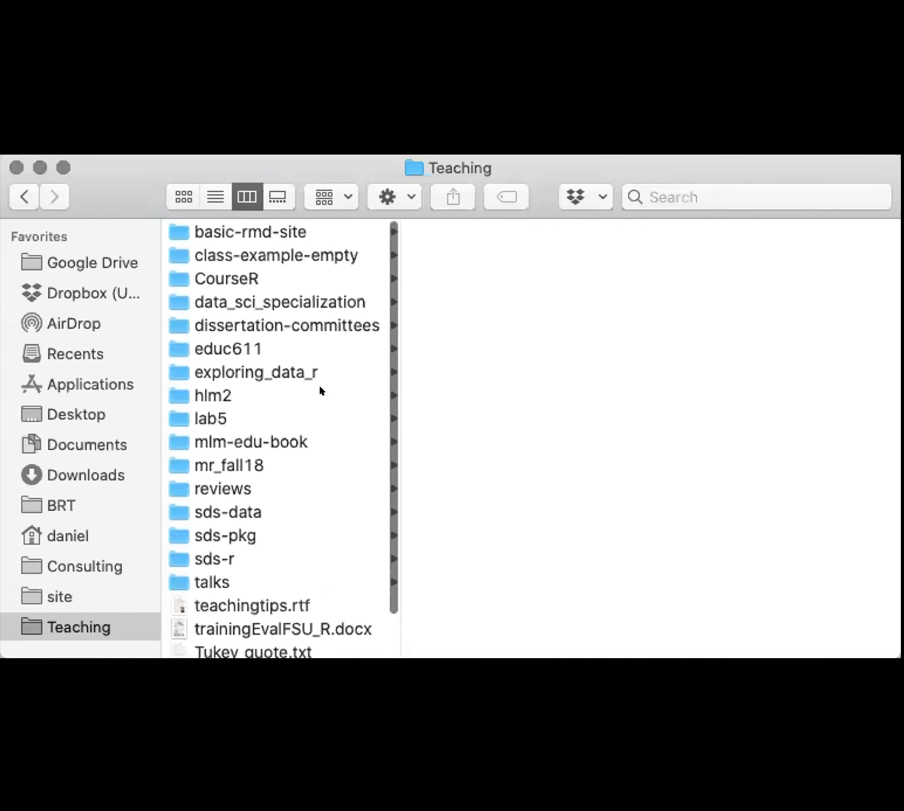
pyautogui.click(195, 254)
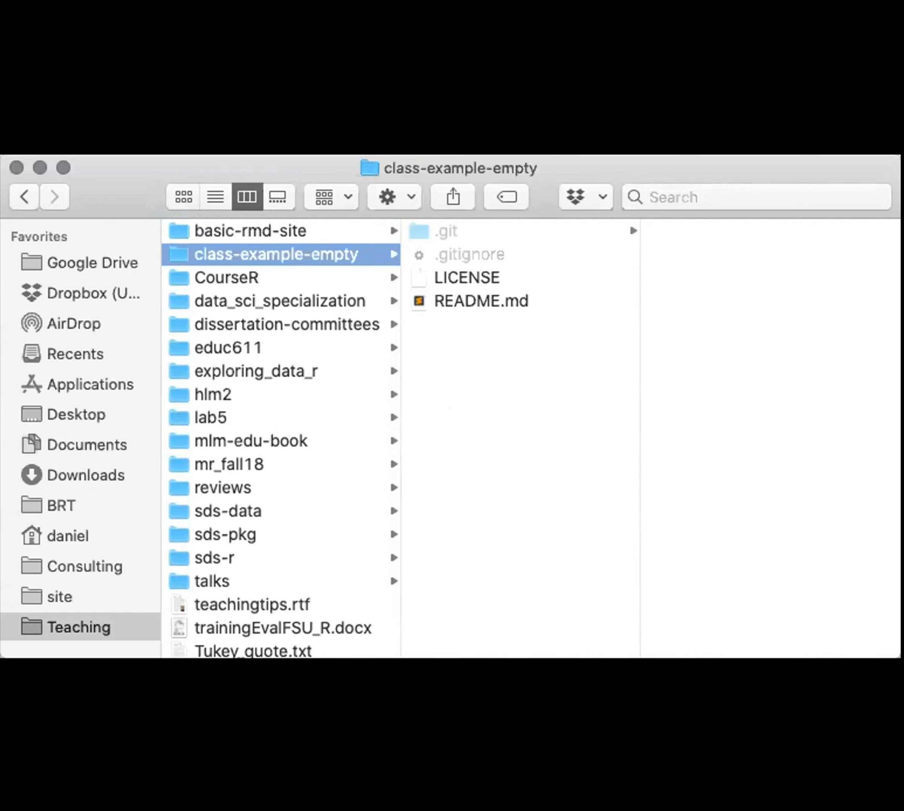
# Switch to RStudio and close the open w1p2.Rmd and index.Rmarkdown files.
pyautogui.press('super+Tab')
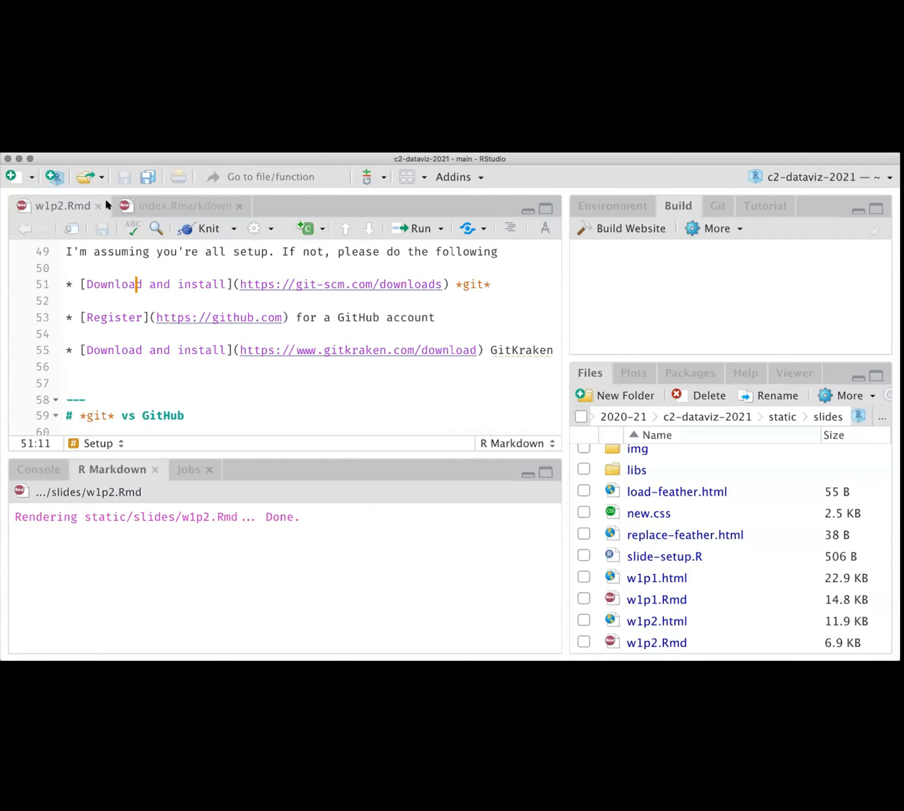
pyautogui.click(98, 206)
pyautogui.click(138, 206)
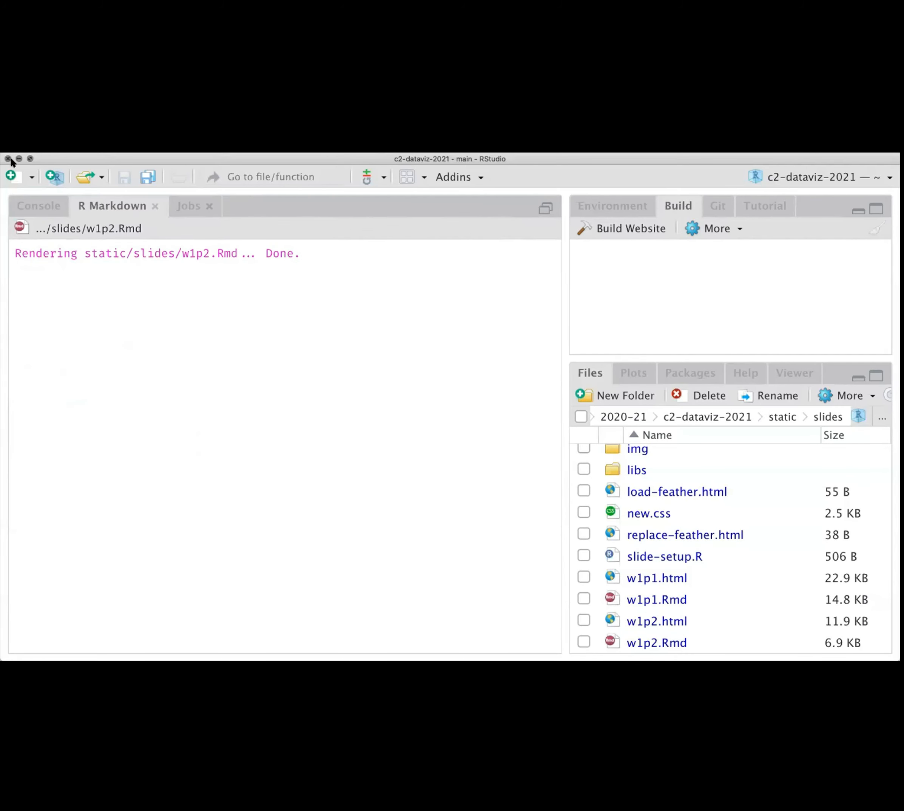
# Create an RStudio project from the existing directory ~/Teaching/class-example-empty.
pyautogui.click(56, 177)
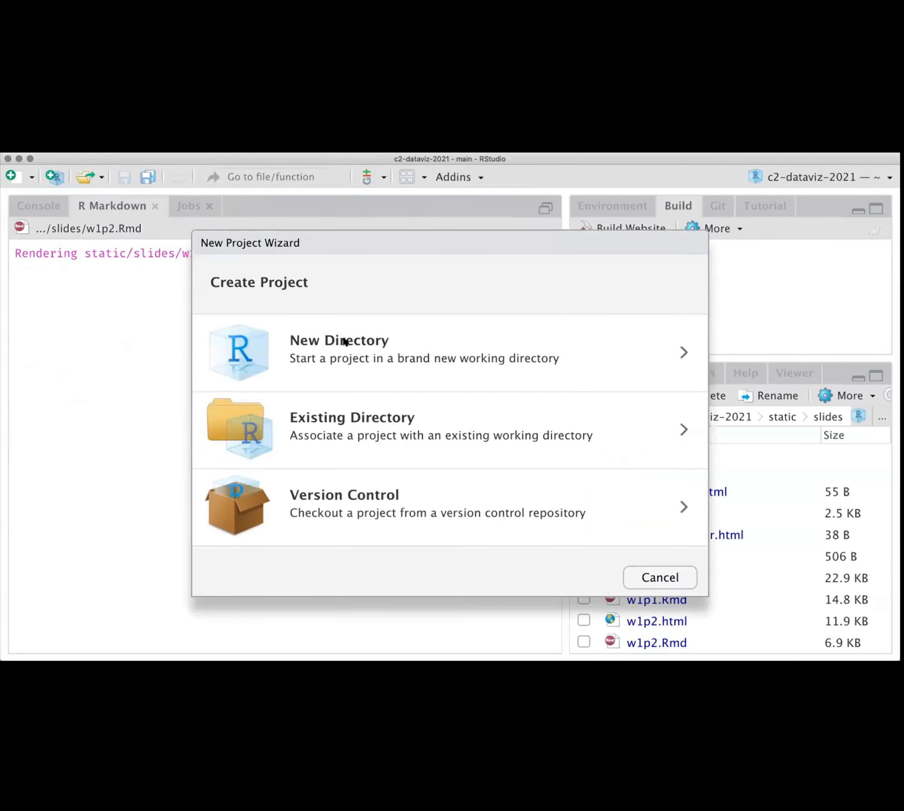
pyautogui.click(447, 420)
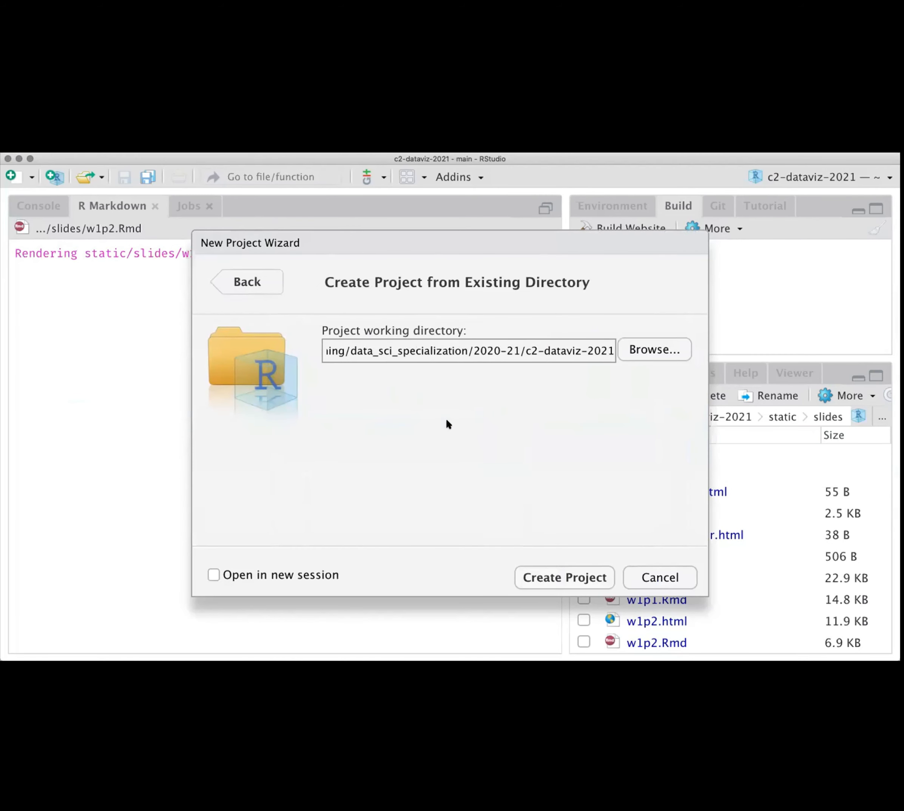
pyautogui.click(665, 358)
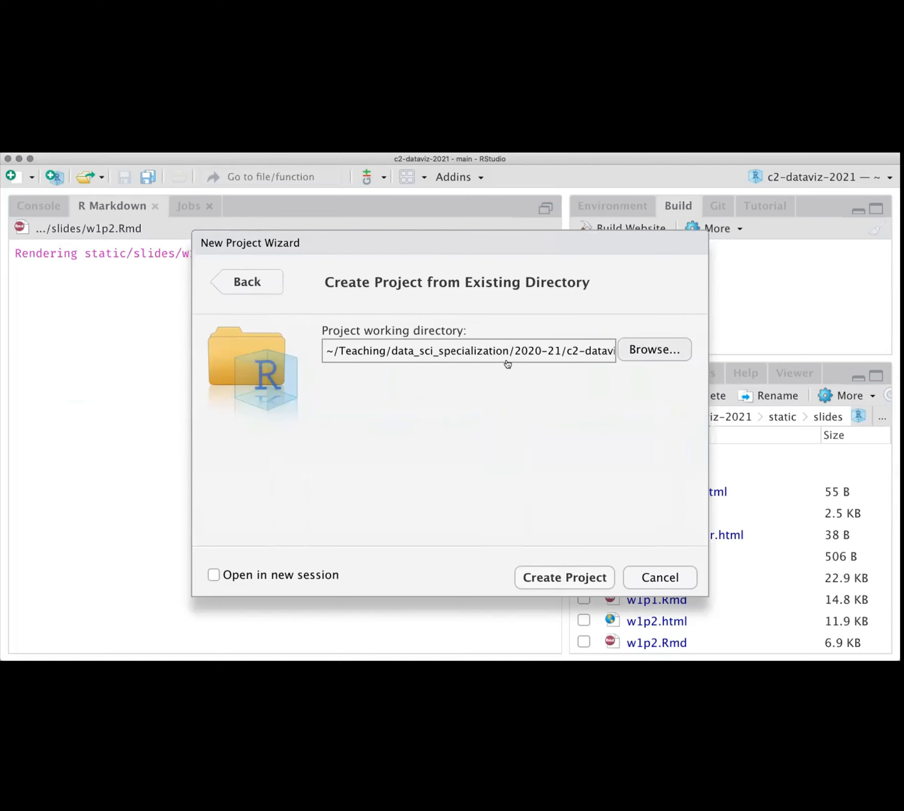
pyautogui.moveTo(519, 227); pyautogui.dragTo(101, 275)
pyautogui.hscroll(-5, 132, 363)
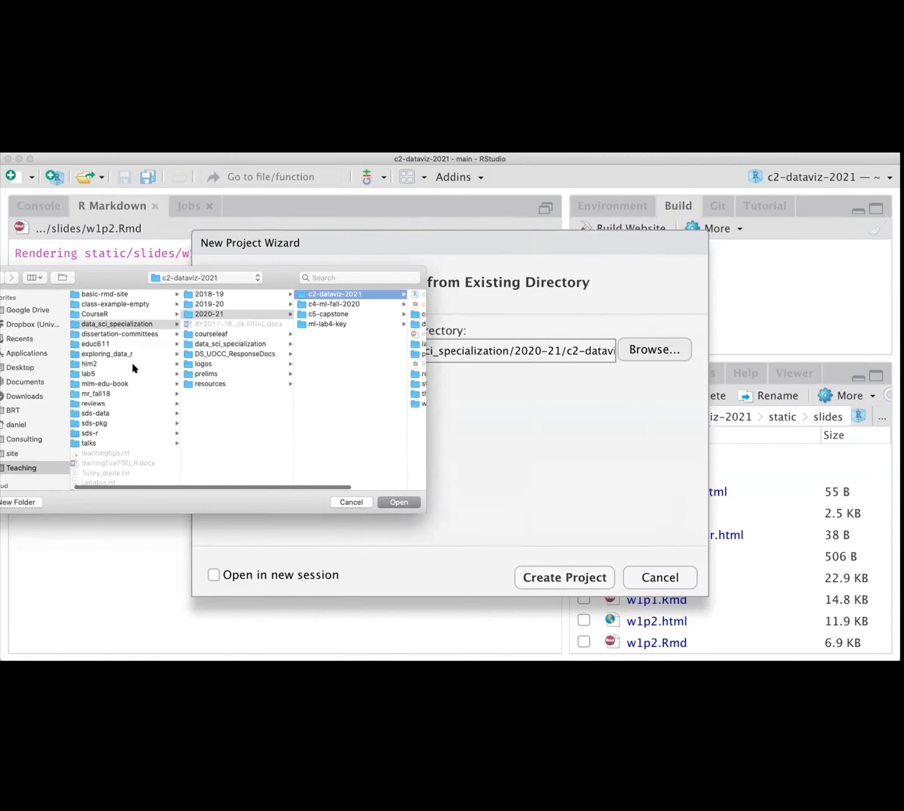
pyautogui.click(112, 305)
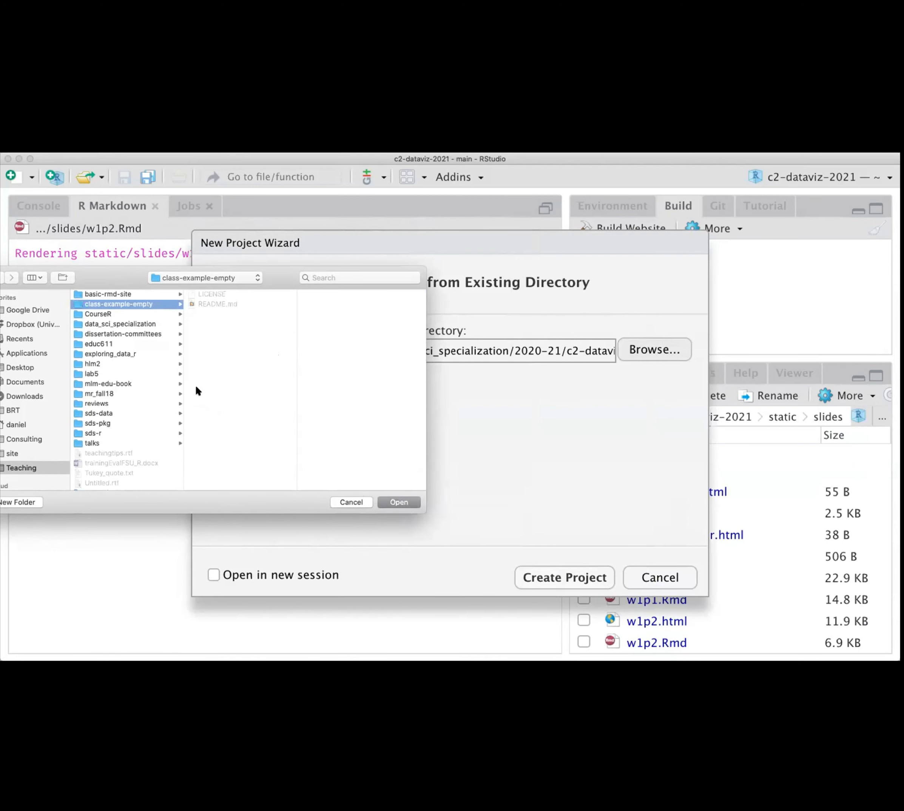
pyautogui.click(399, 502)
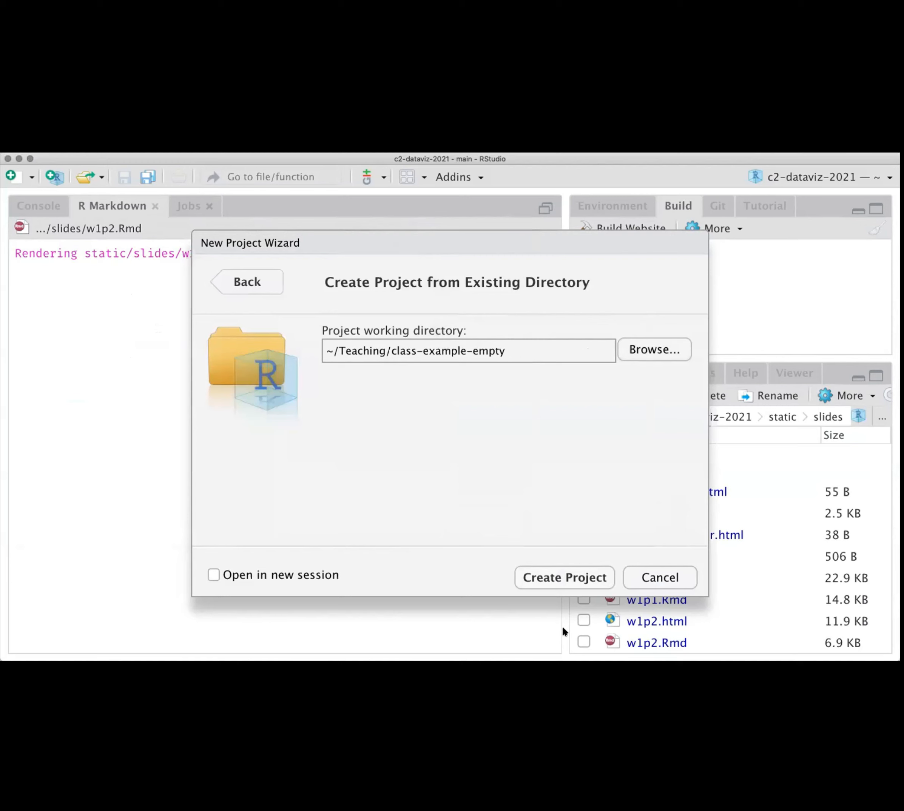
pyautogui.click(581, 577)
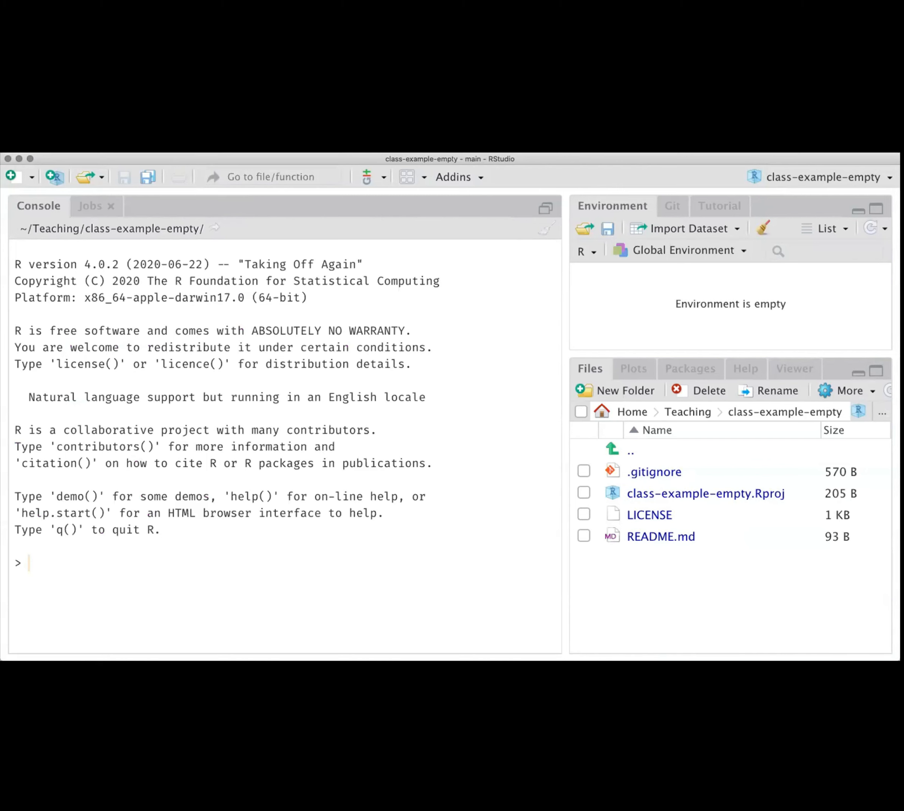
# Create a protected-data folder in the project, put a copy of README.md in it, and open that copy.
pyautogui.click(617, 393)
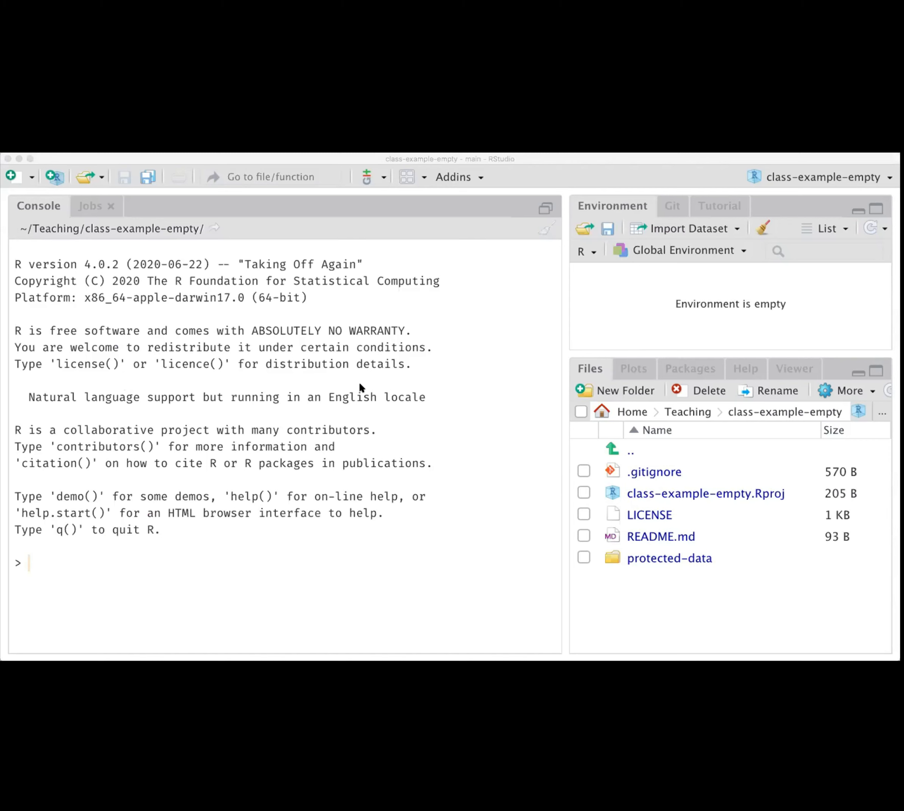
pyautogui.click(709, 581)
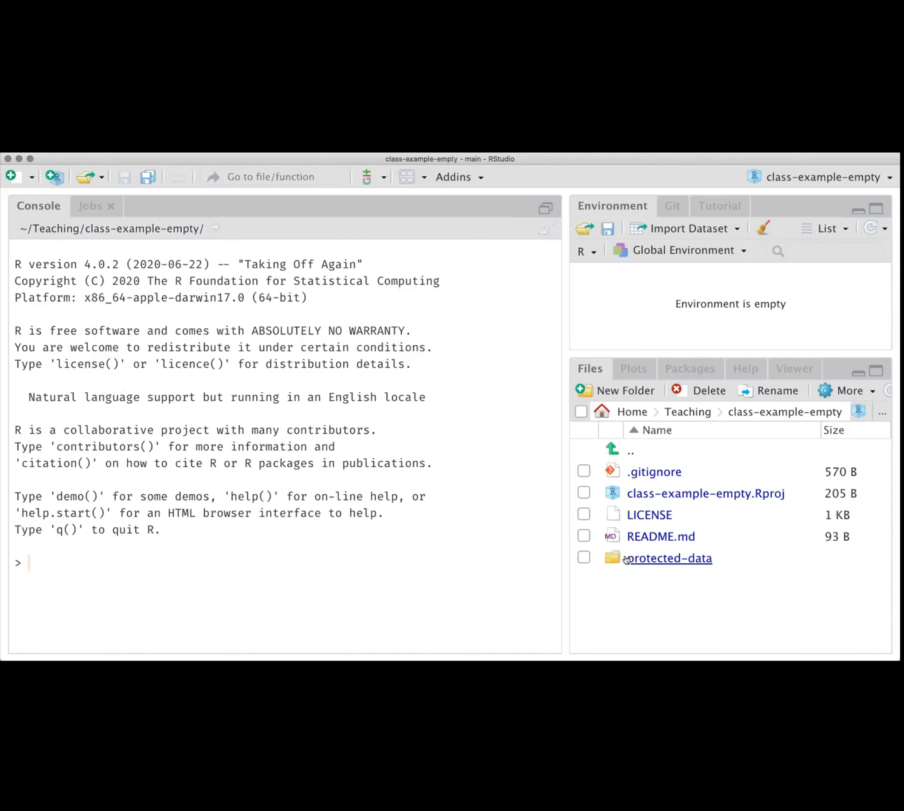
pyautogui.click(626, 559)
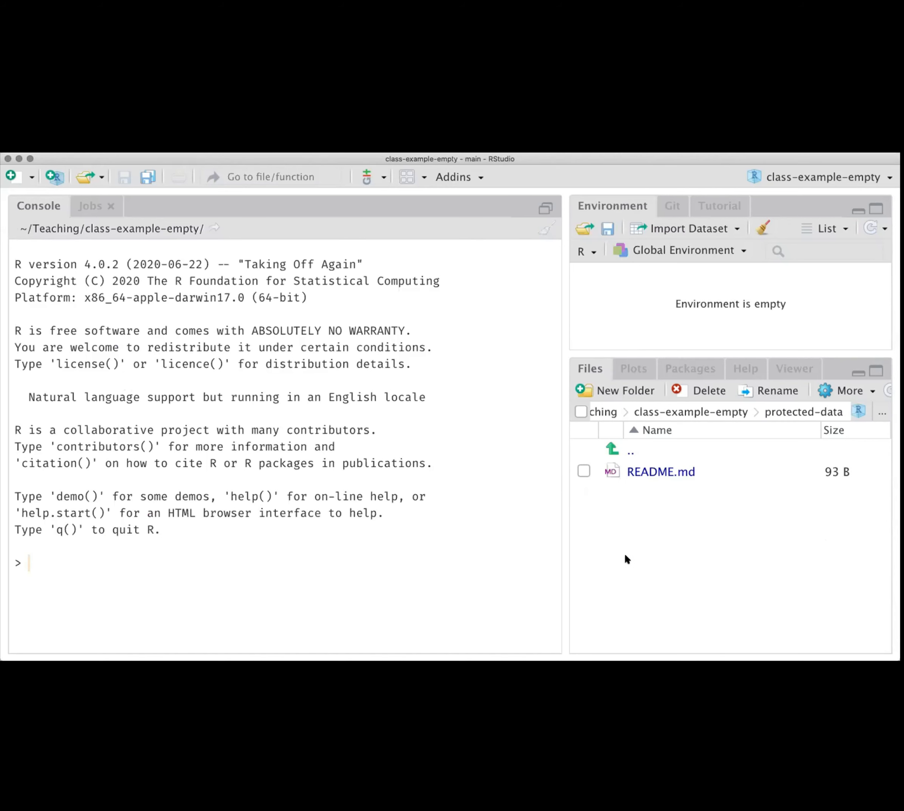
pyautogui.click(649, 471)
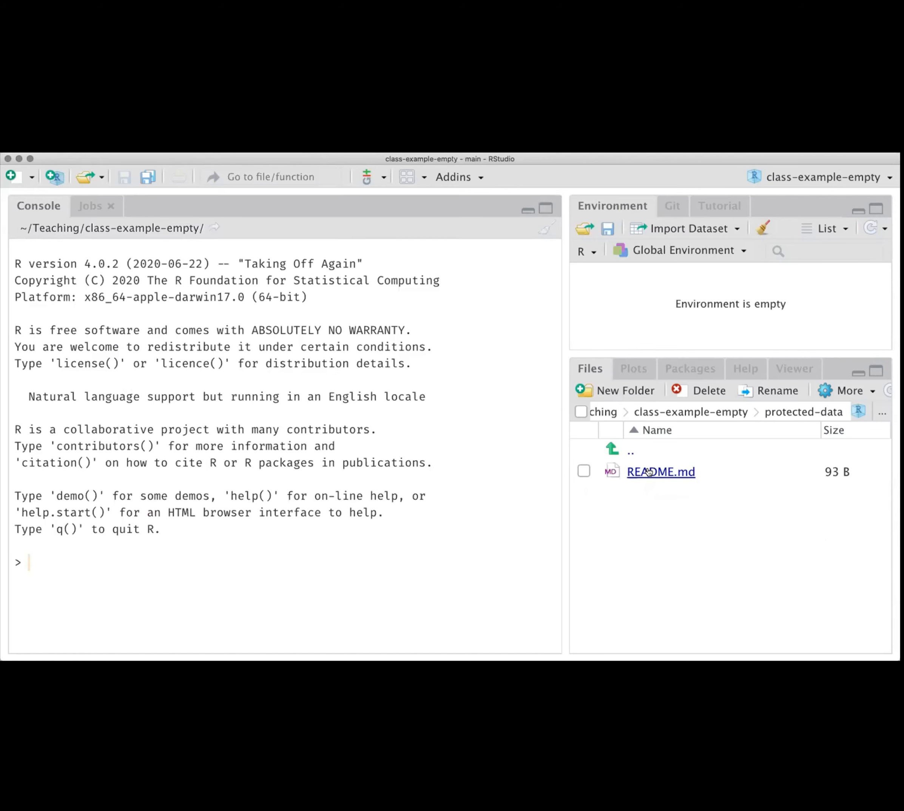
# Replace the heading text of the protected-data README.md with "Ignore".
pyautogui.click(64, 247)
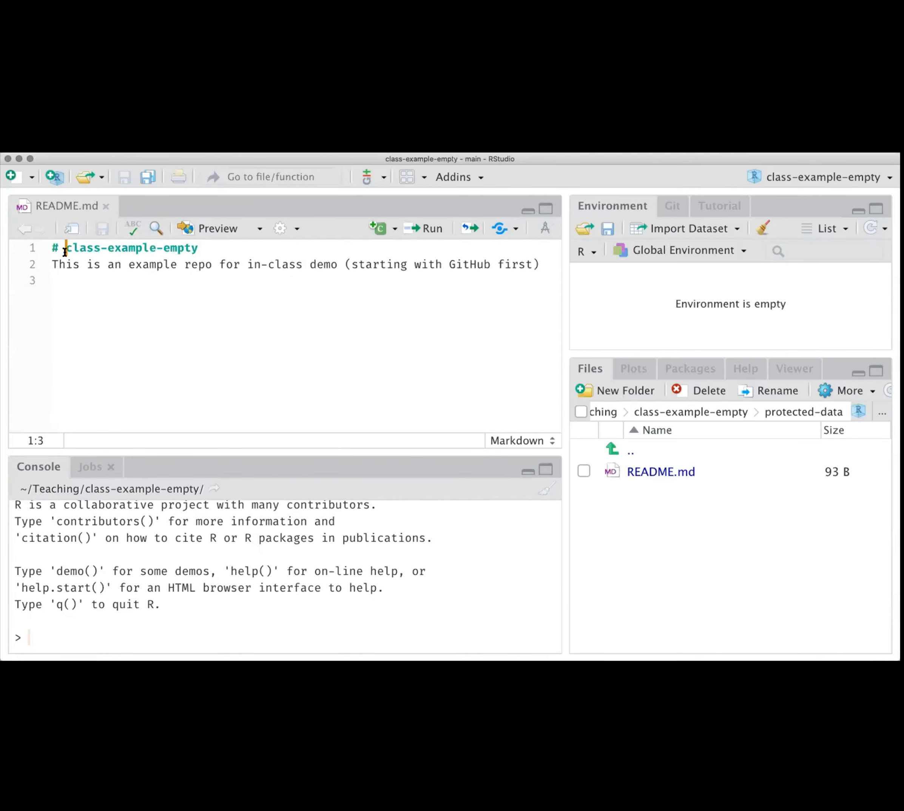
pyautogui.press('shift+super+Right')
pyautogui.press('BackSpace')
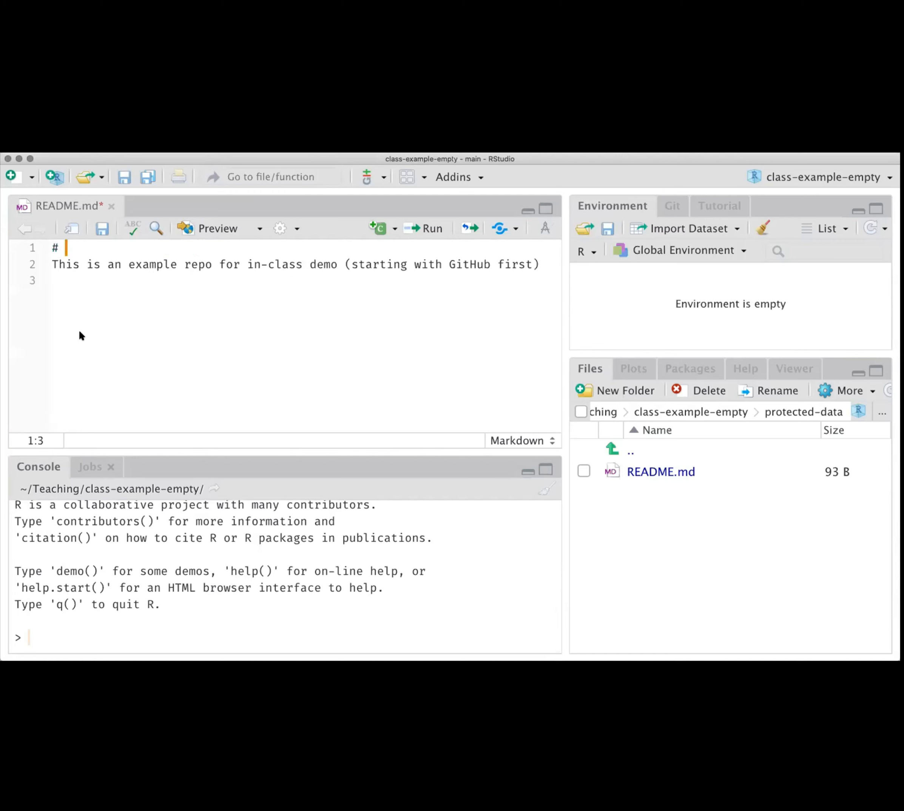
pyautogui.write('De')
pyautogui.press('BackSpace')
pyautogui.press('BackSpace')
pyautogui.write('C')
pyautogui.press('BackSpace')
pyautogui.write('Ignore')
# Replace the README's description line with "Ignore everything in this folder" and save the file.
pyautogui.press('Down')
pyautogui.press('super+Left')
pyautogui.press('shift+super+Right')
pyautogui.press('BackSpace')
pyautogui.write('Ignore everything int he')
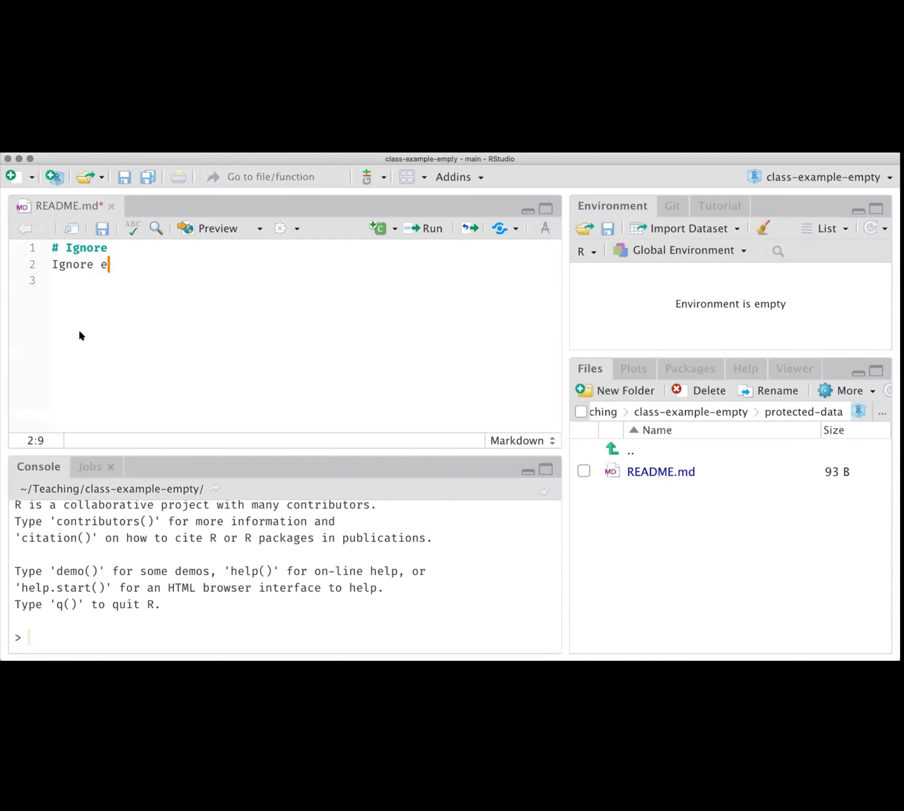
pyautogui.press('BackSpace')
pyautogui.press('BackSpace')
pyautogui.press('BackSpace')
pyautogui.press('BackSpace')
pyautogui.write('this folder')
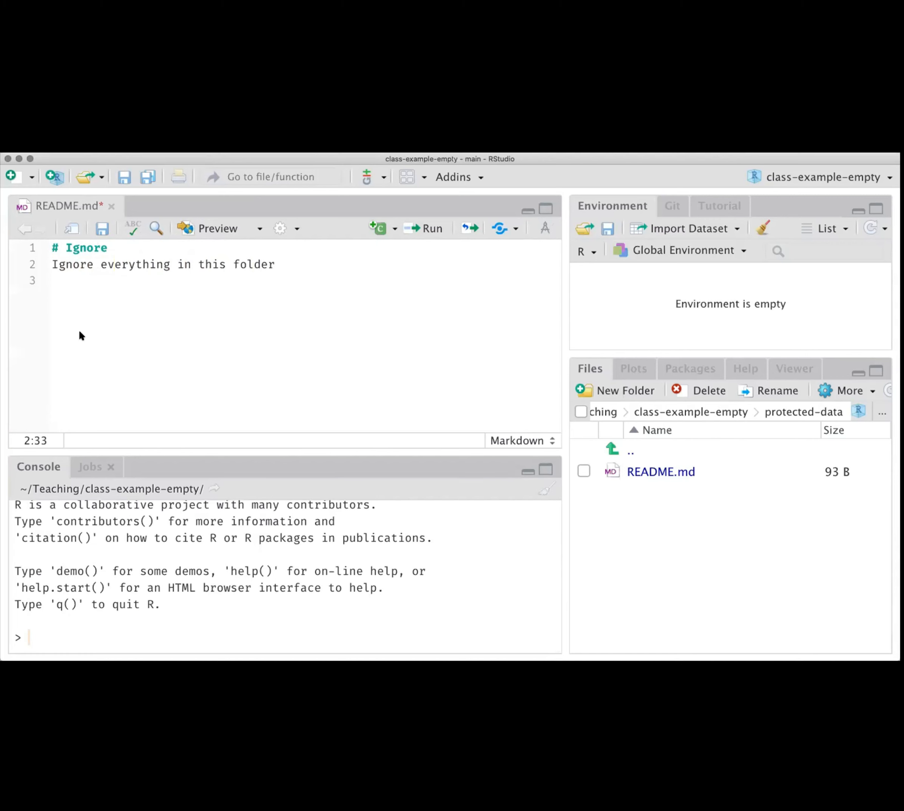
pyautogui.press('super+s')
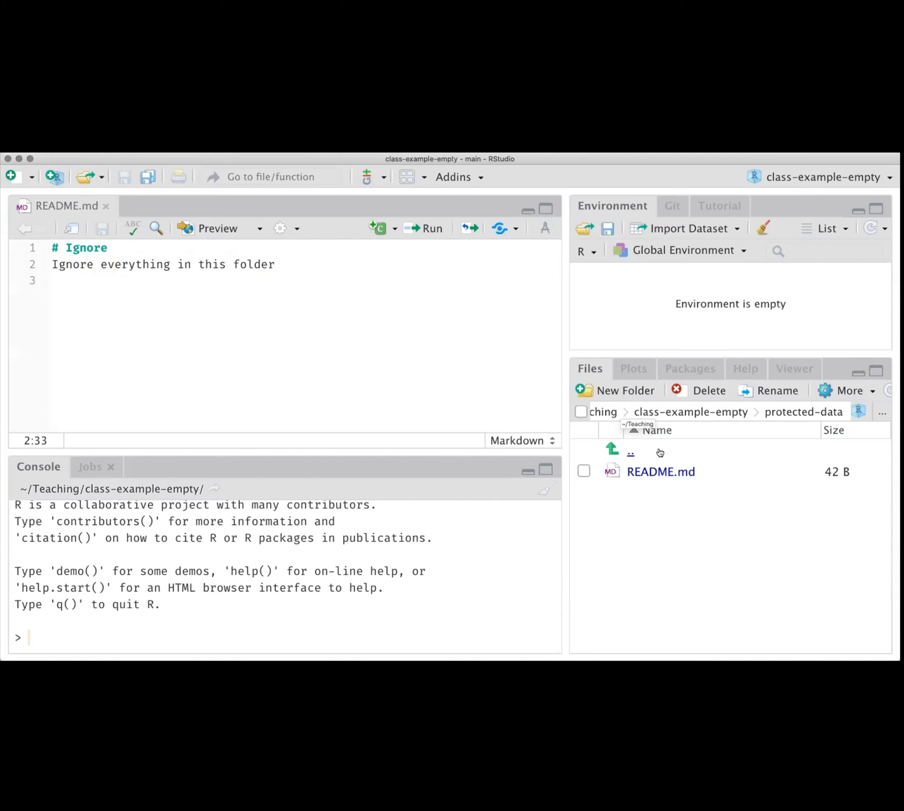
# Go back to the class-example-empty folder and open .gitignore to review its ignore entries.
pyautogui.click(631, 454)
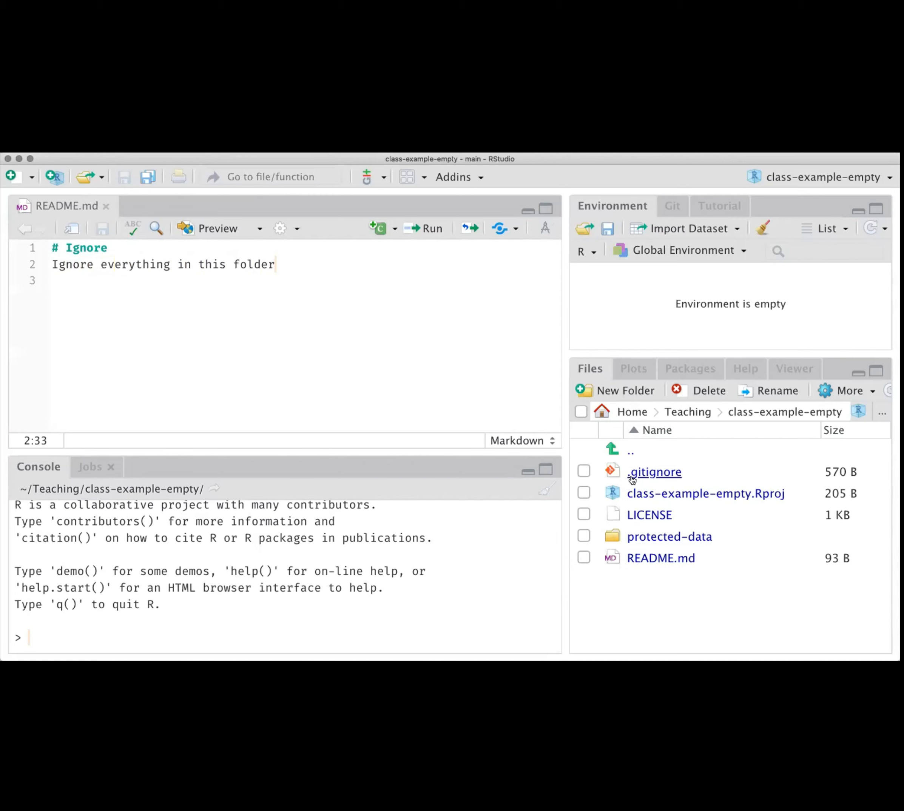
pyautogui.click(645, 472)
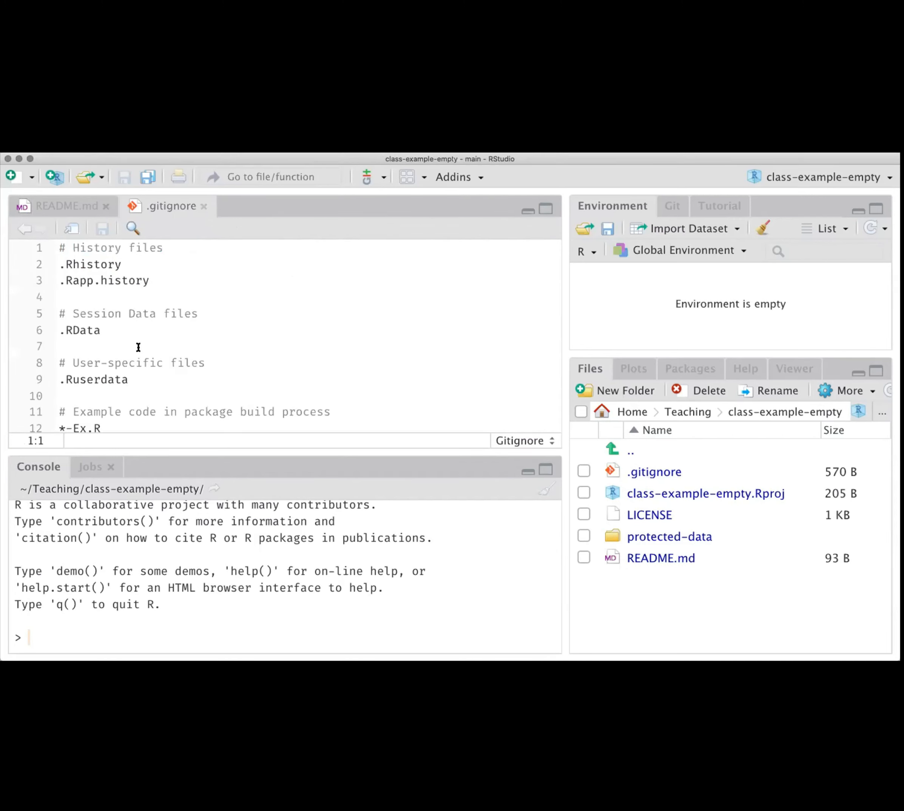
pyautogui.scroll(-12, 138, 347)
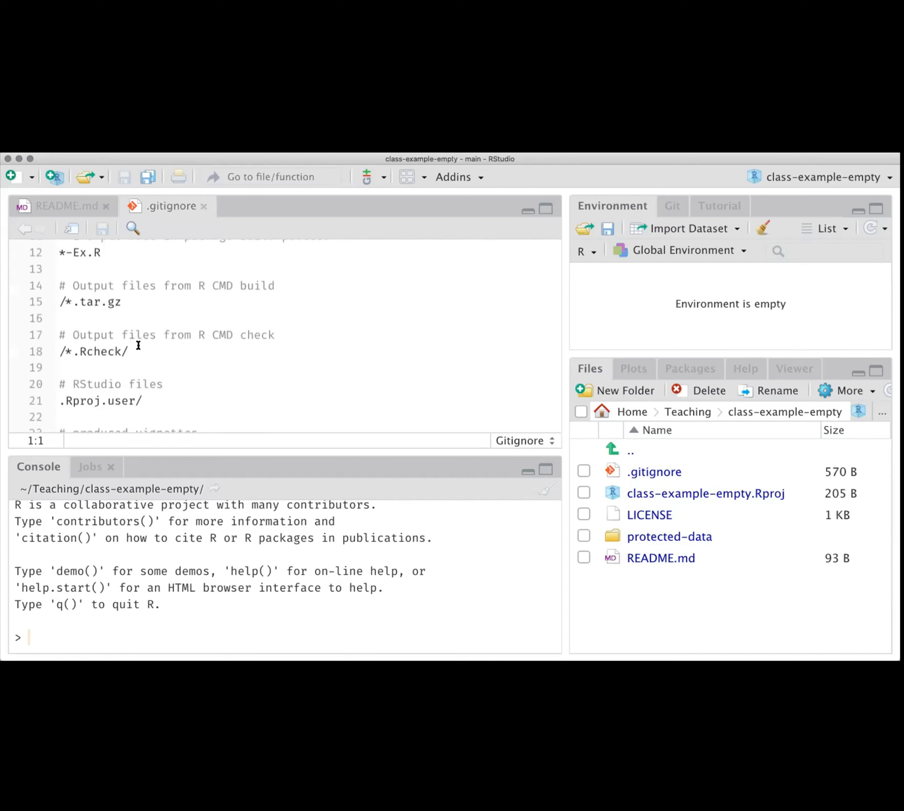
pyautogui.scroll(5, 138, 345)
pyautogui.scroll(8, 139, 345)
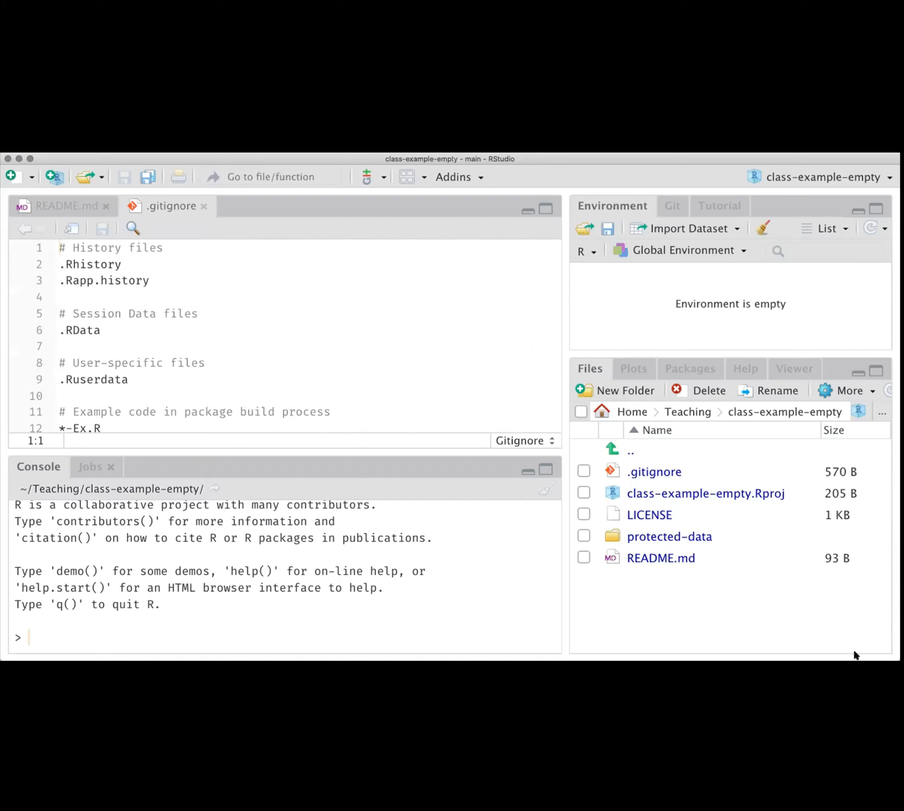
# Switch to GitKraken and view the uncommitted file changes of class-example-empty.
pyautogui.press('super+Tab')
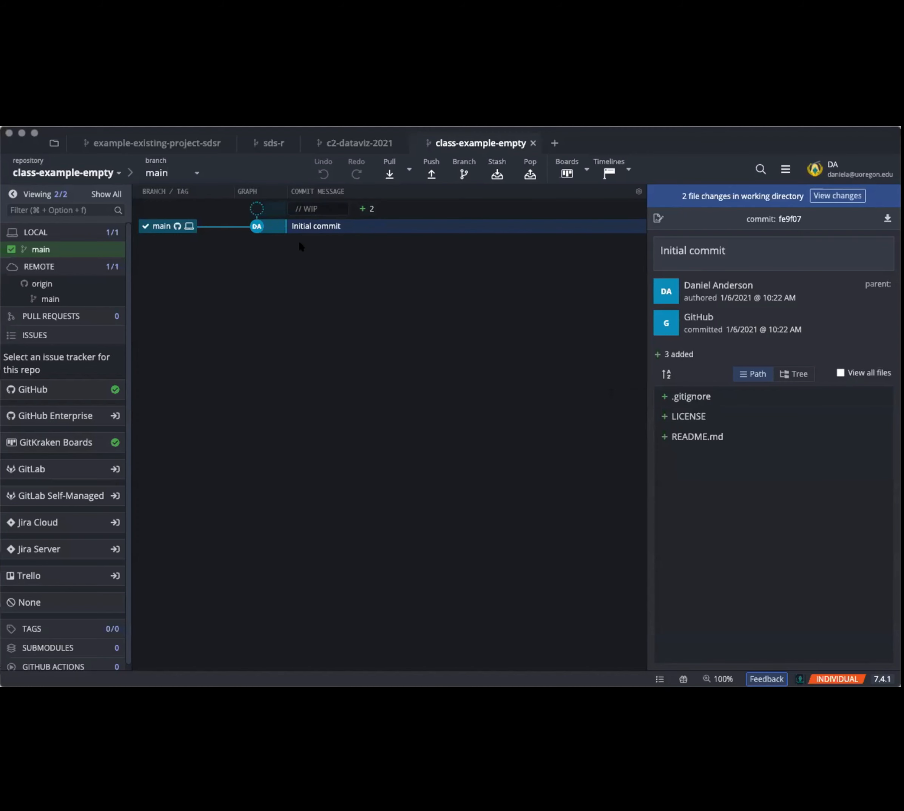
pyautogui.click(406, 207)
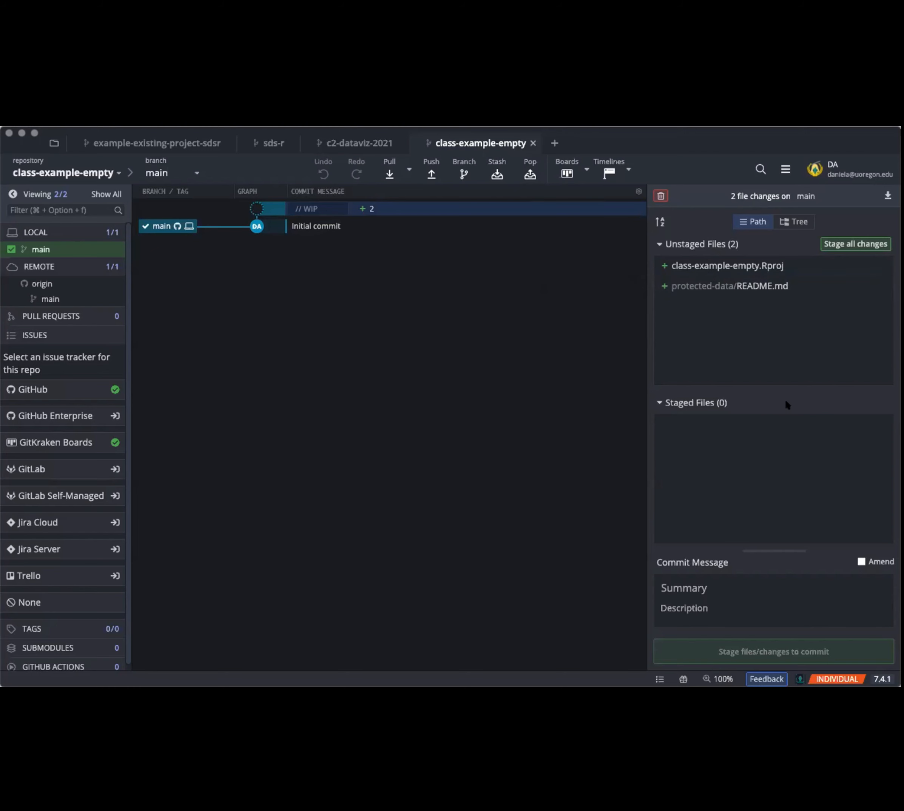
# Switch back to RStudio, add protected-data/ as the first line of .gitignore, and save the file.
pyautogui.press('super+Tab')
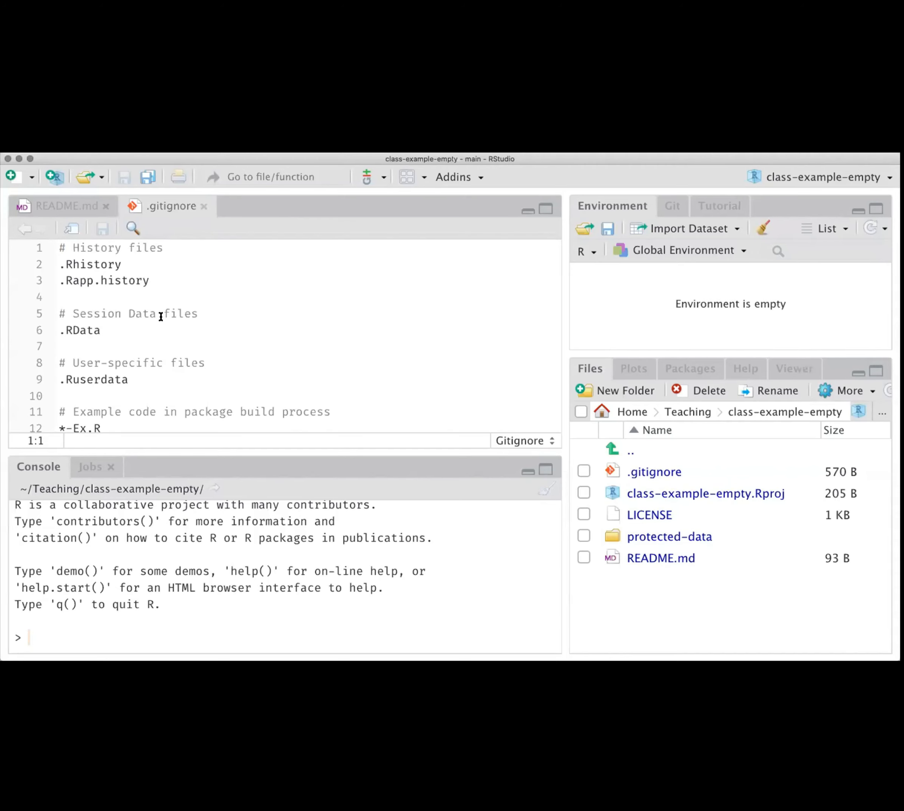
pyautogui.write('protected')
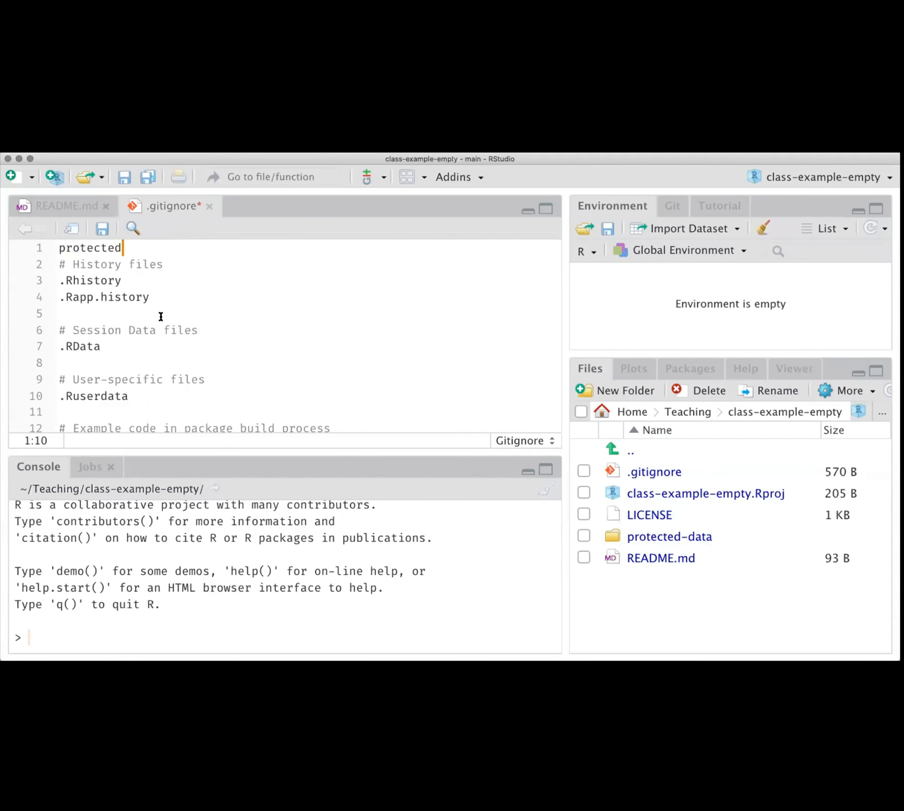
pyautogui.write('-data/')
pyautogui.press('super+s')
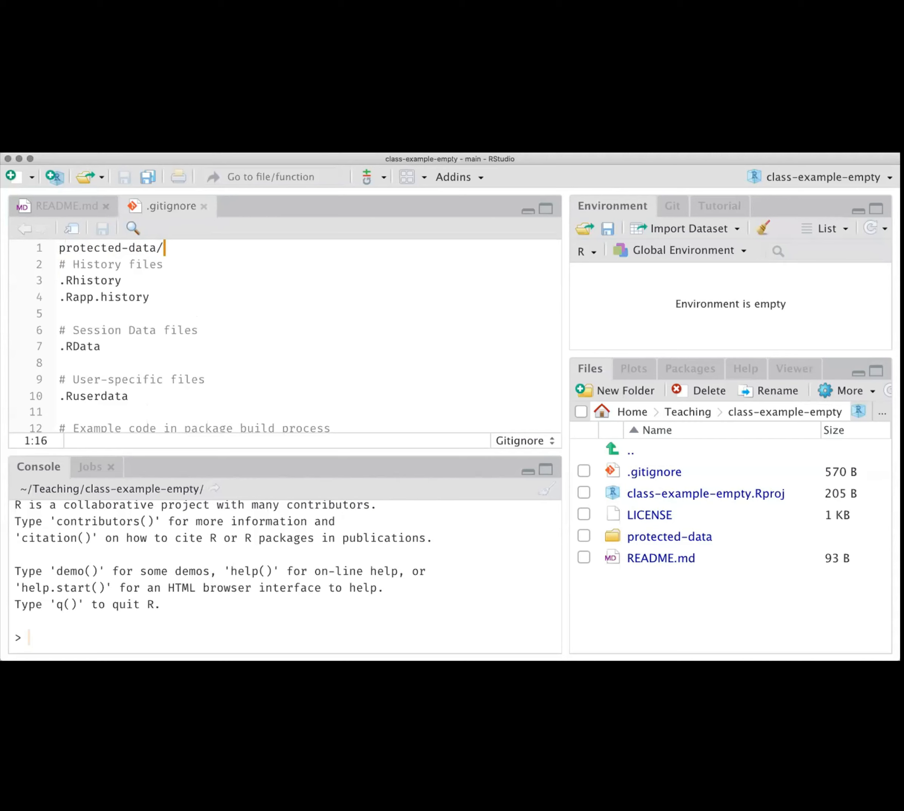
# Switch to GitKraken, show the .gitignore diff, and stage all changes.
pyautogui.press('super+Tab')
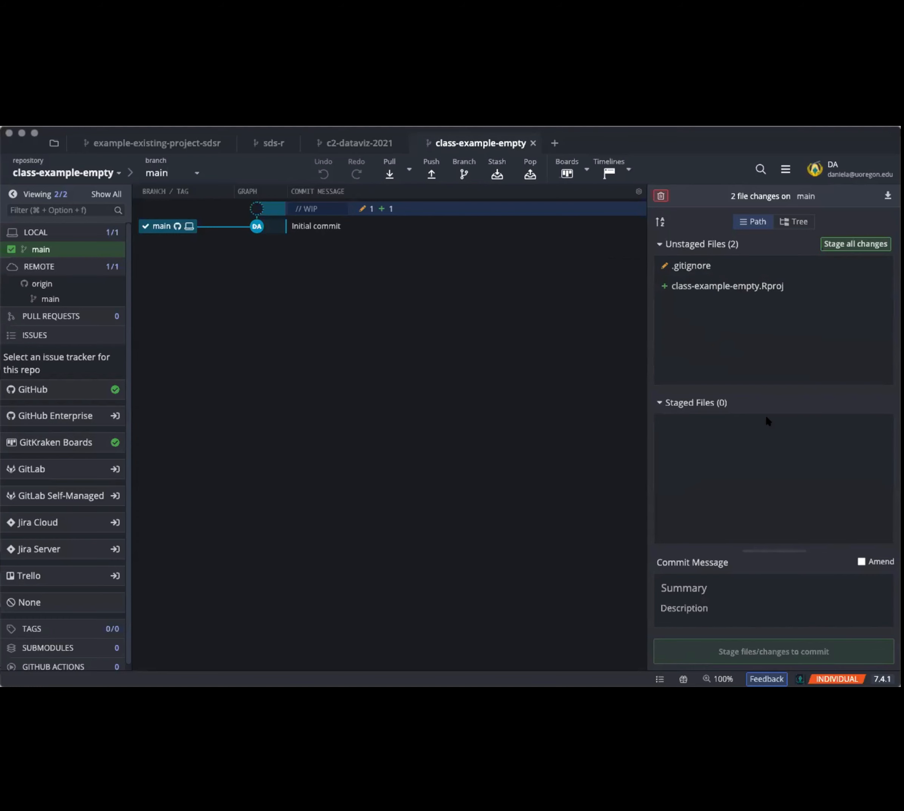
pyautogui.click(683, 267)
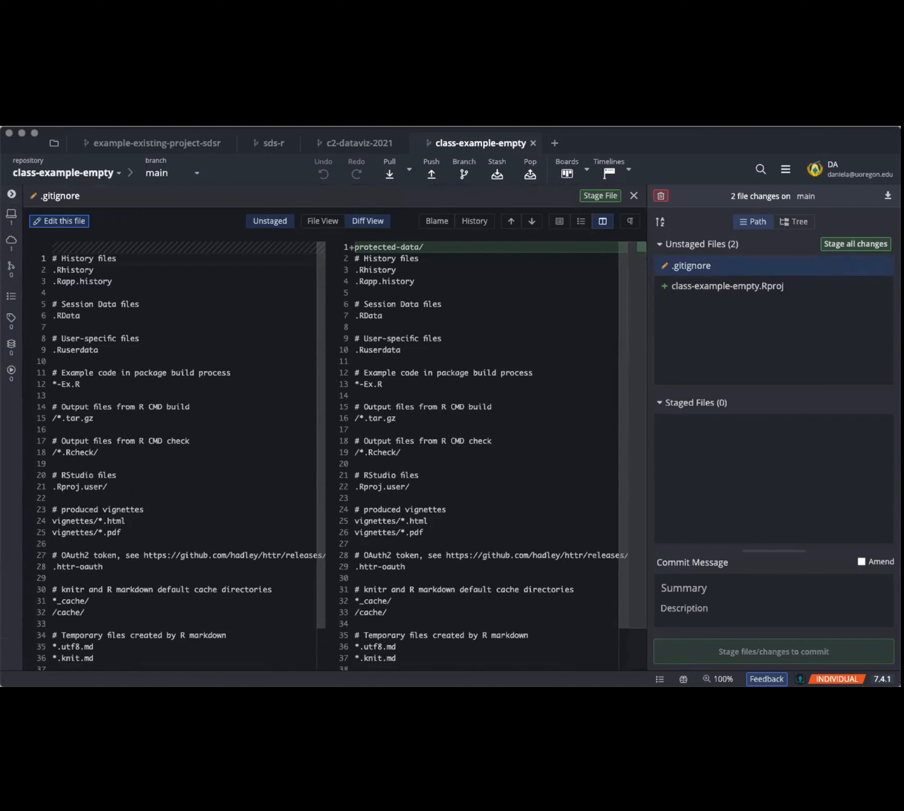
pyautogui.click(861, 244)
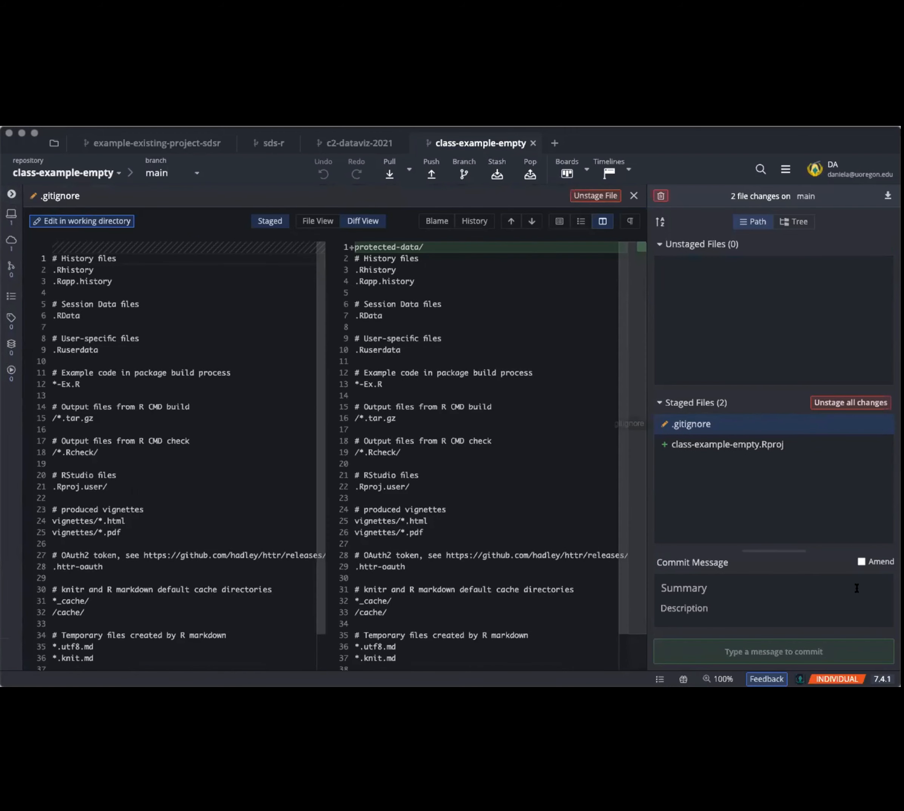
# Commit the staged files with the summary "Added project and empty protected-data folder".
pyautogui.click(714, 589)
pyautogui.write('Add')
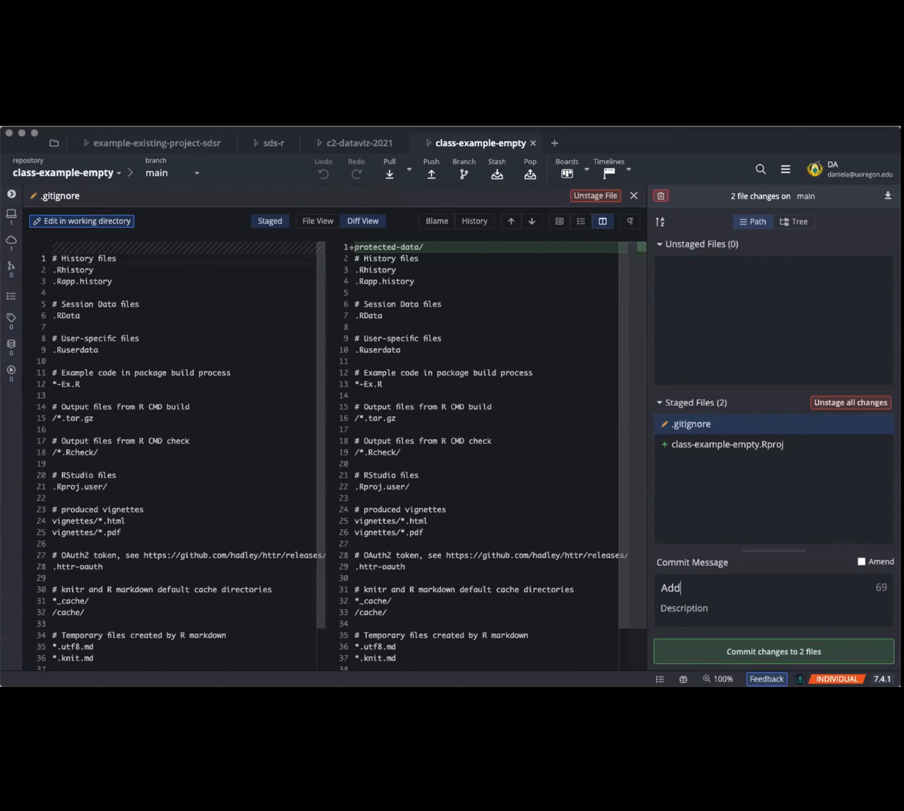
pyautogui.write('ed project and empty protected-')
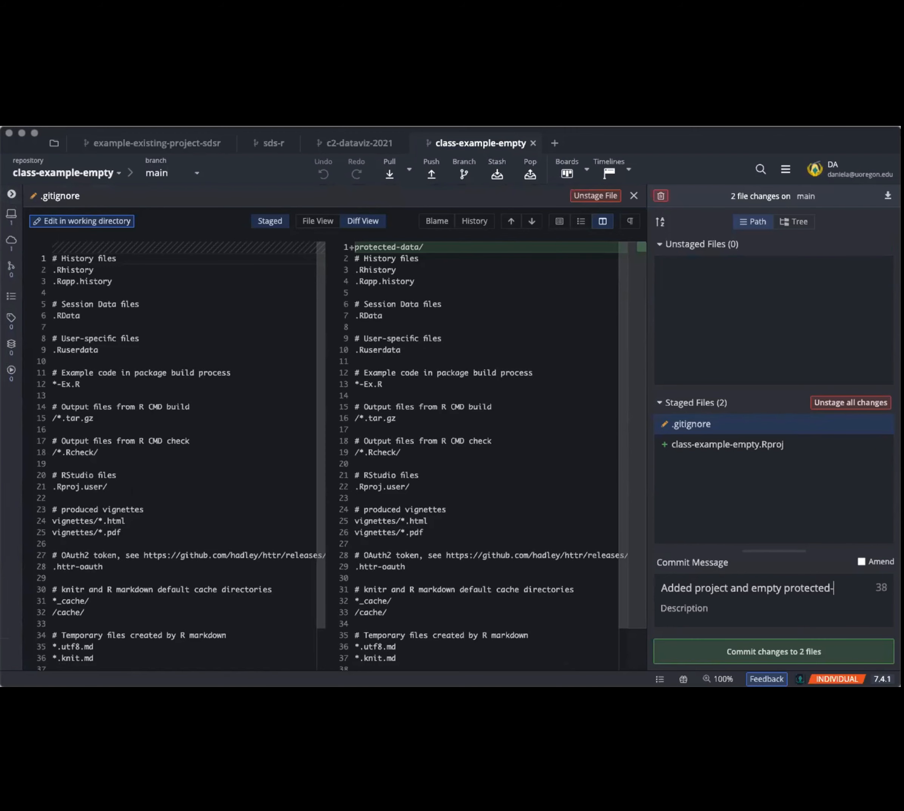
pyautogui.write('data folder')
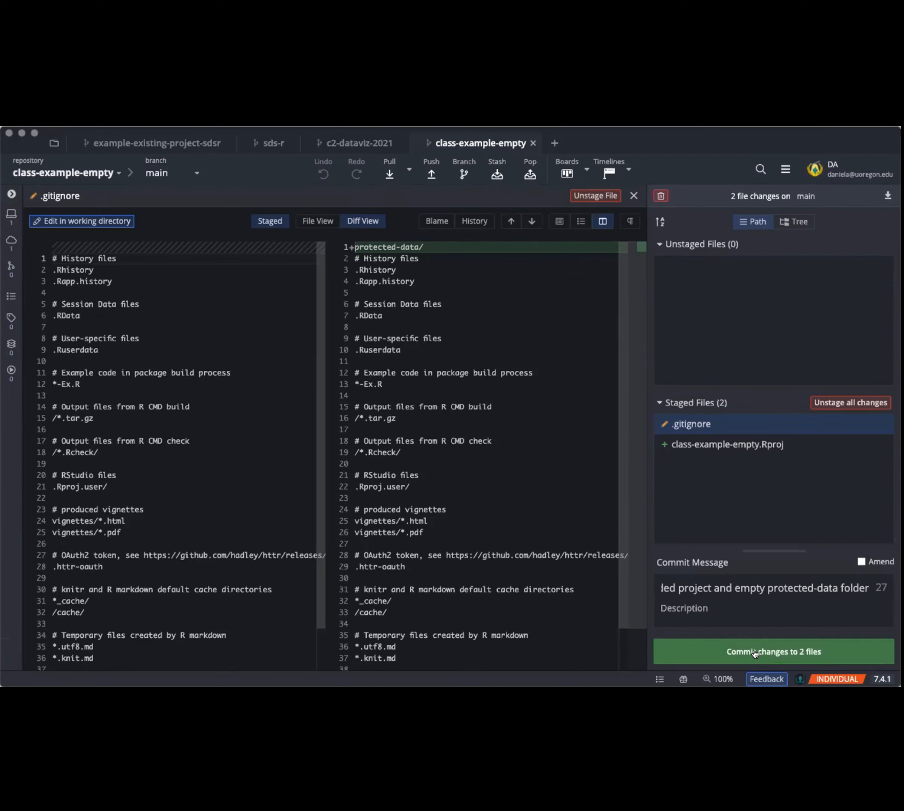
pyautogui.click(753, 651)
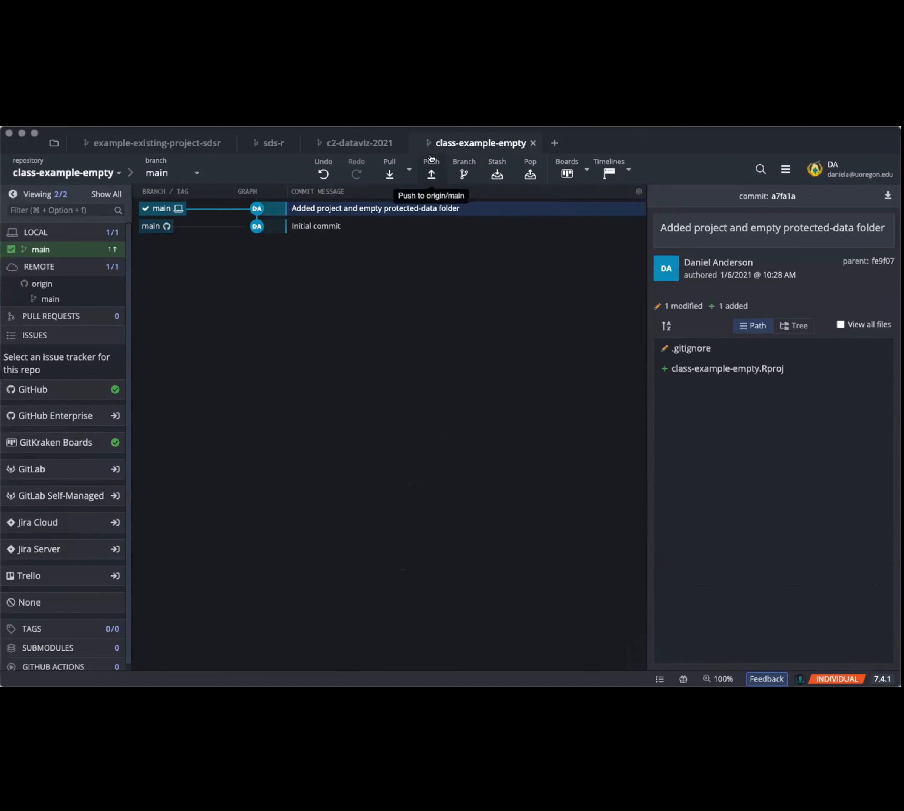
# Push the commit to origin/main, then switch to the repository's GitHub page in Safari and dismiss the clone options.
pyautogui.click(430, 175)
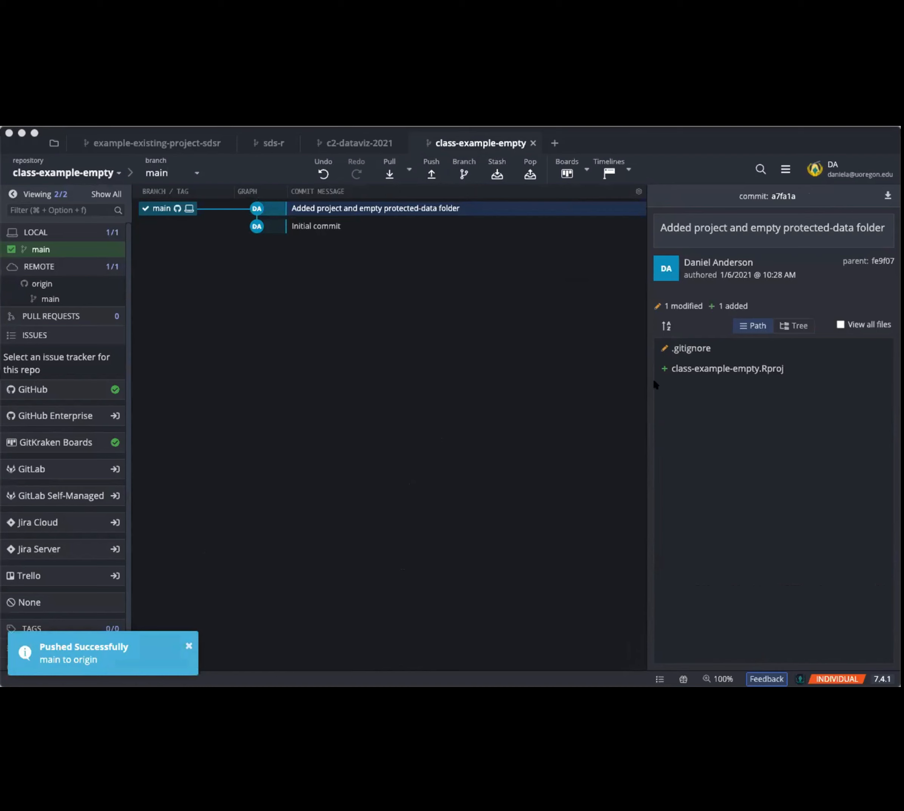
pyautogui.press('super+Tab')
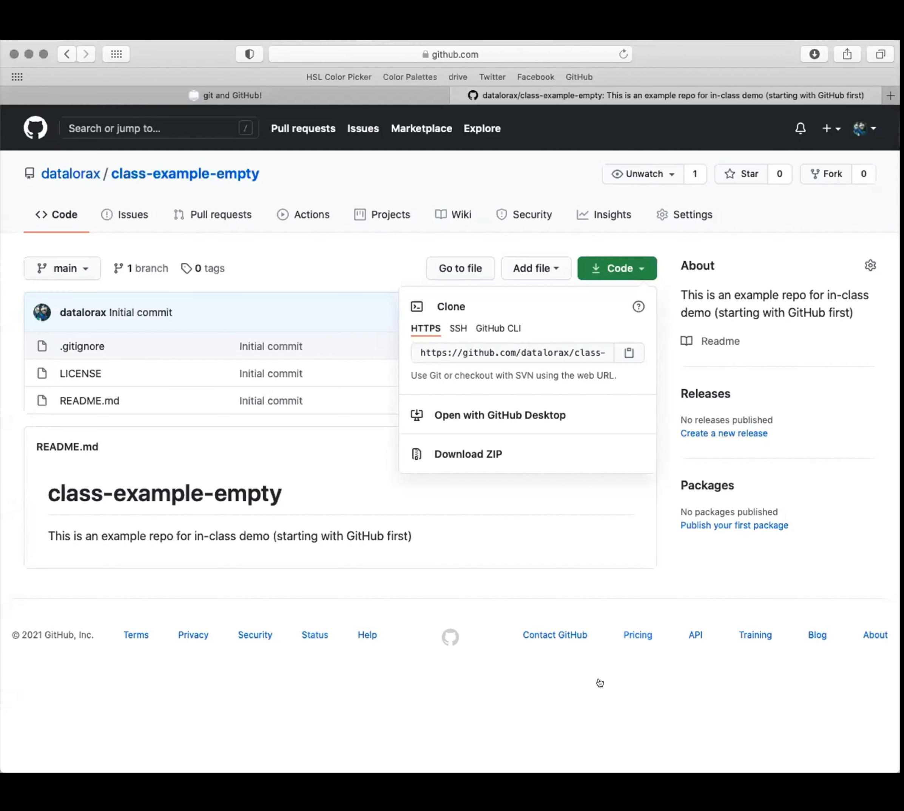
pyautogui.click(445, 623)
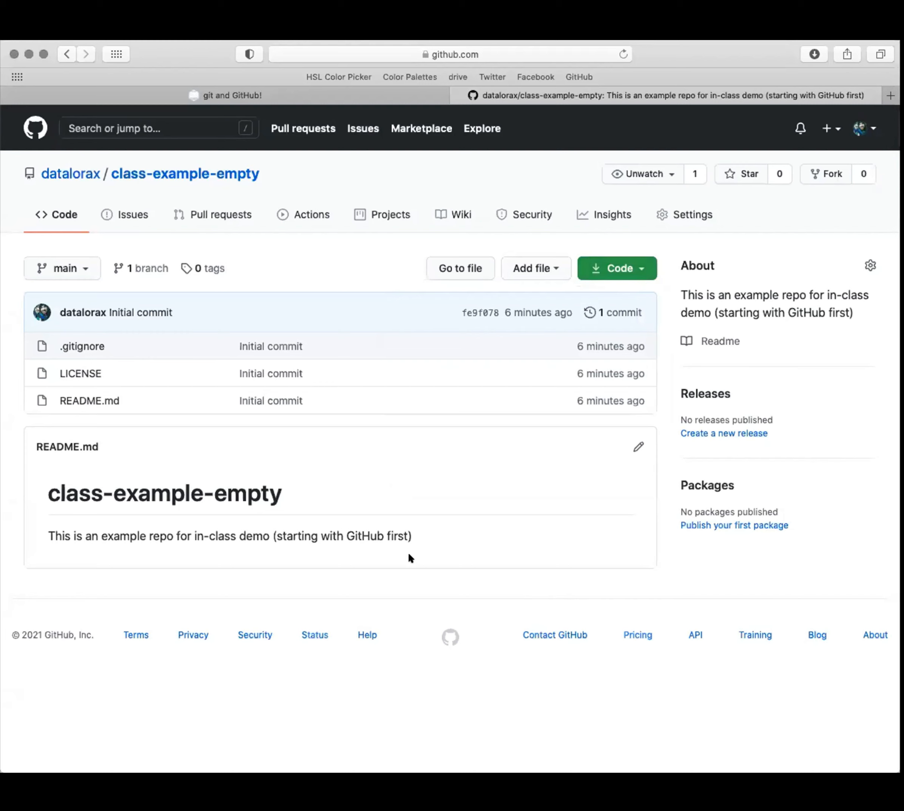
# Reload the repository page, open its access management settings, and confirm with the account password.
pyautogui.press('super+r')
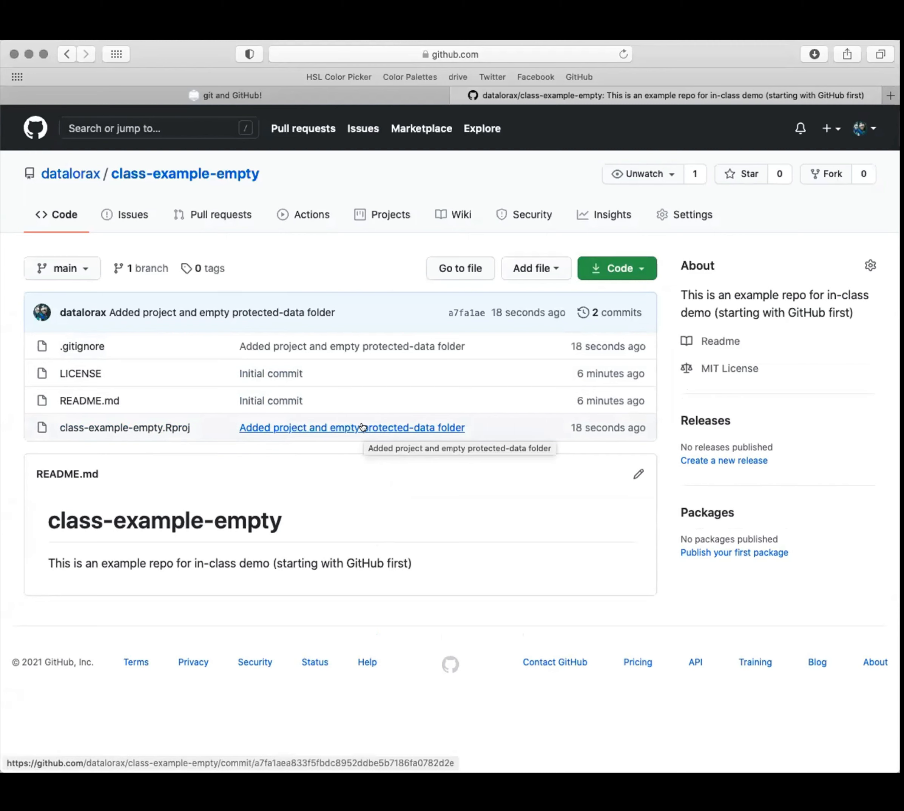
pyautogui.click(691, 214)
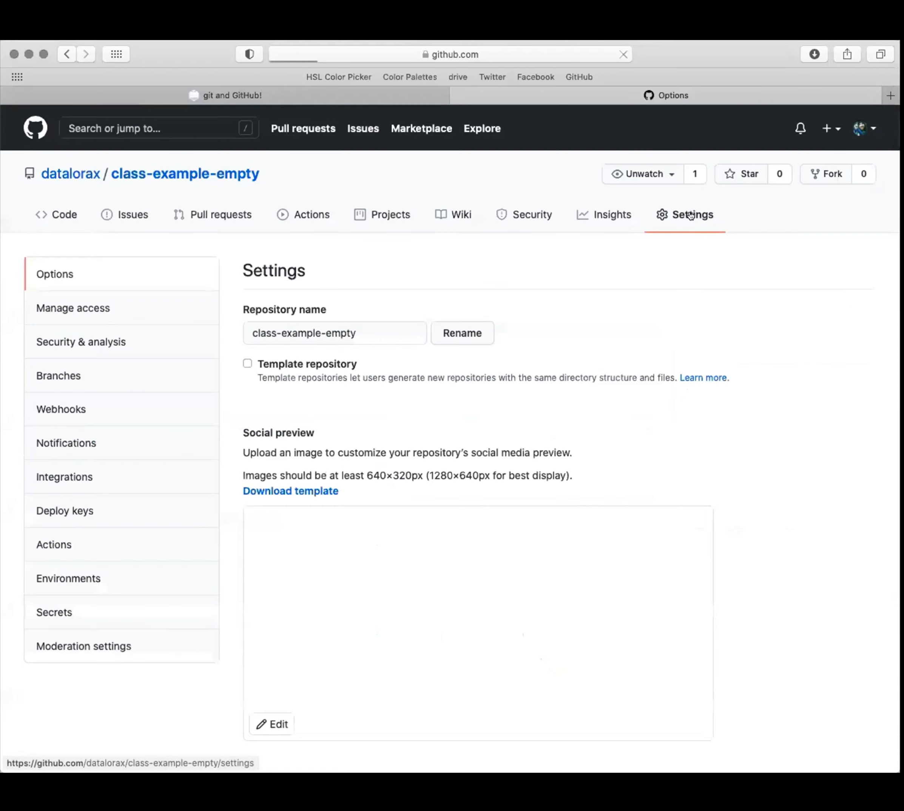
pyautogui.click(64, 309)
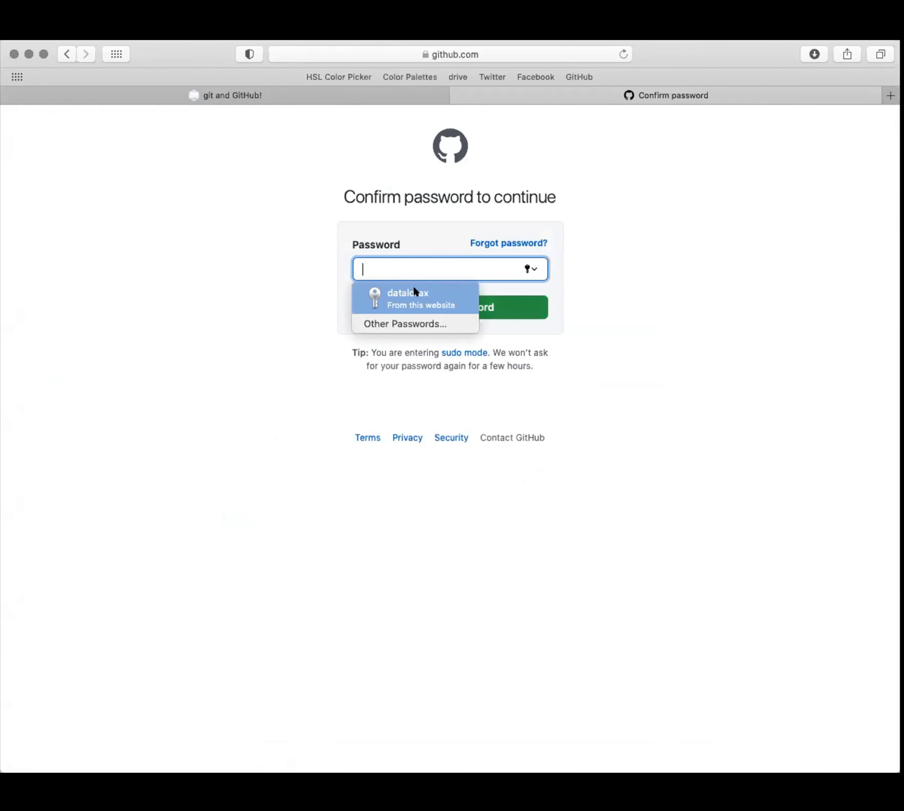
pyautogui.click(413, 289)
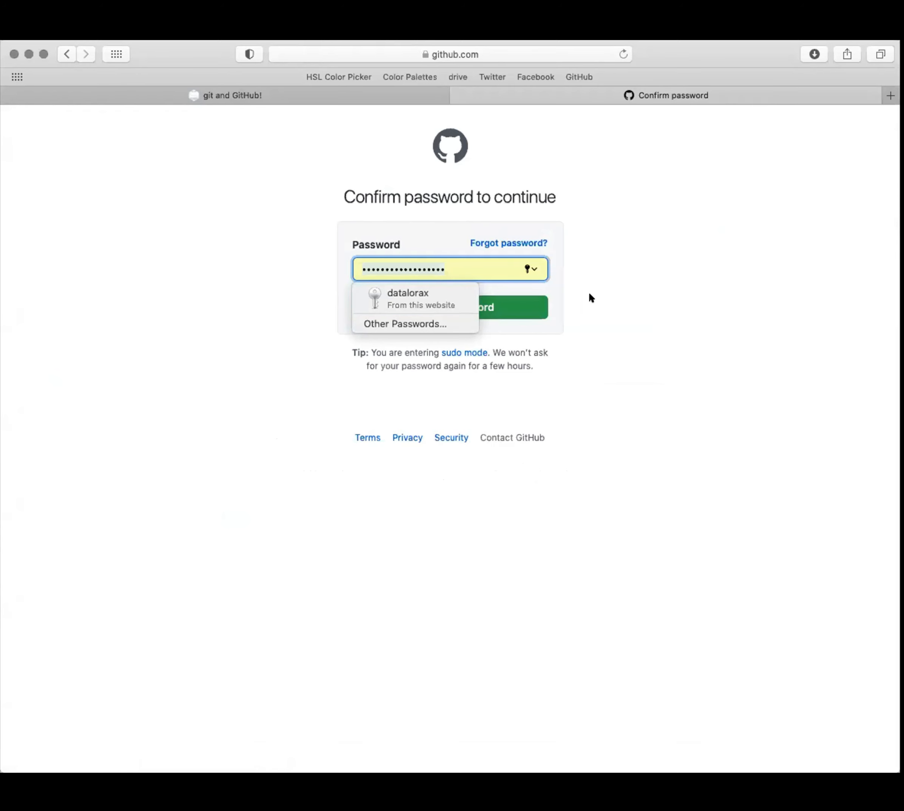
pyautogui.click(500, 301)
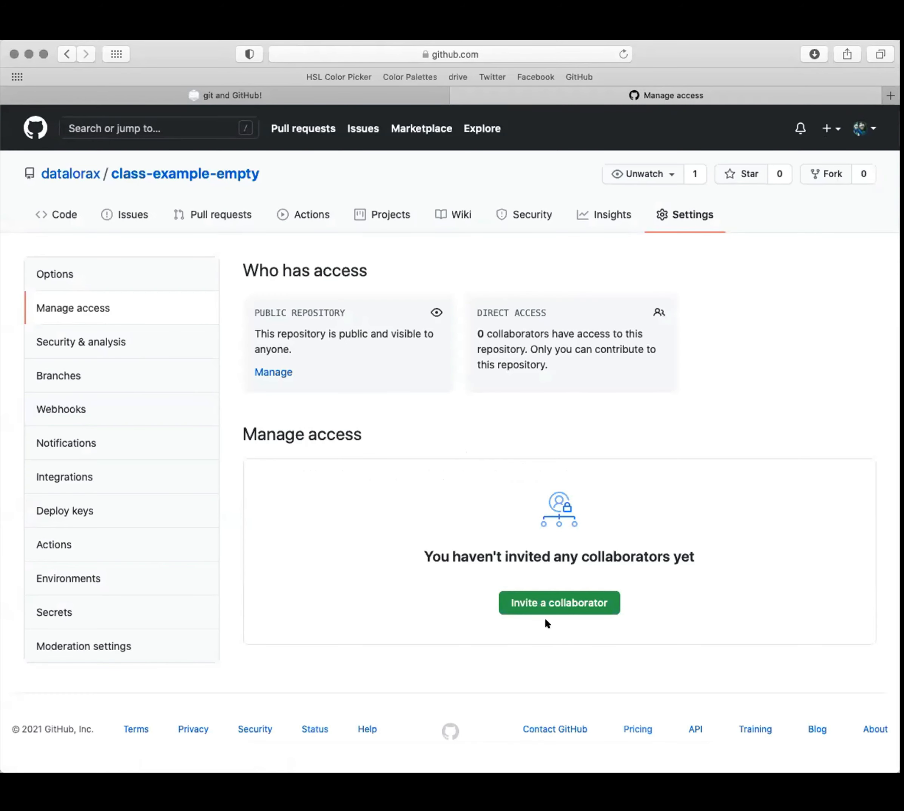
# Invite a collaborator to class-example-empty by searching for their first name and adding the matching account.
pyautogui.click(552, 597)
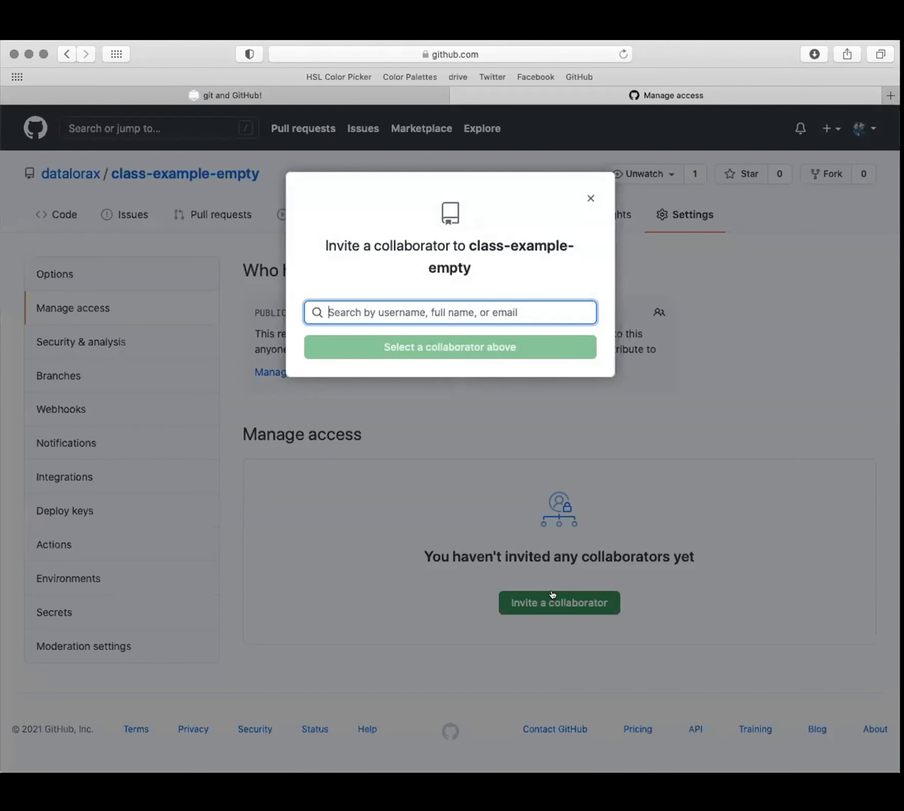
pyautogui.write('brock')
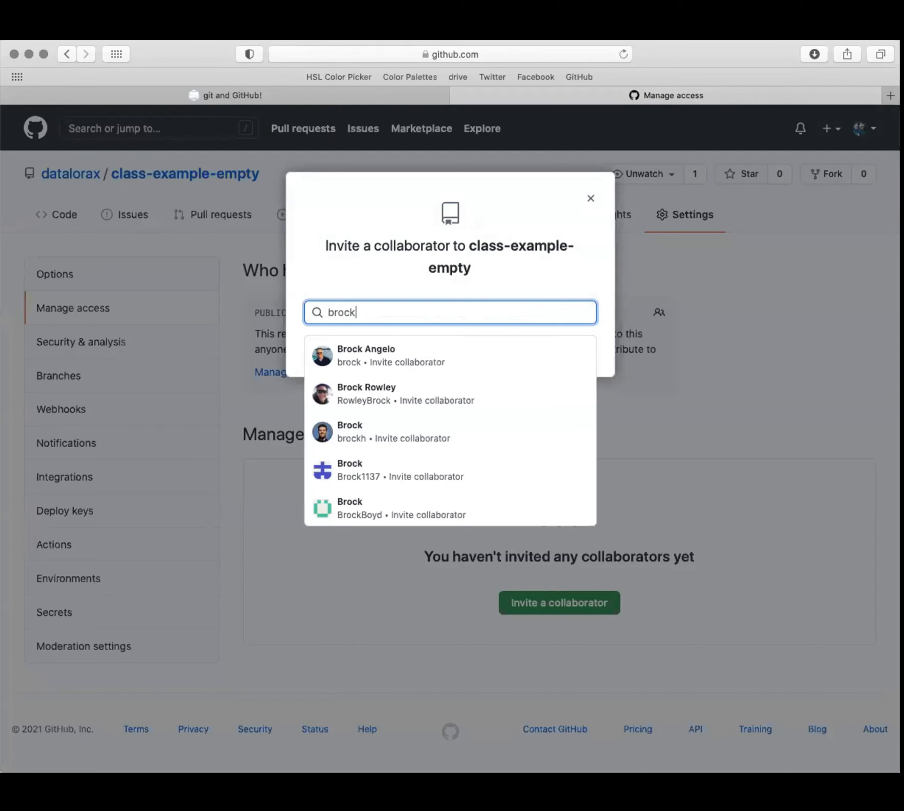
pyautogui.click(384, 387)
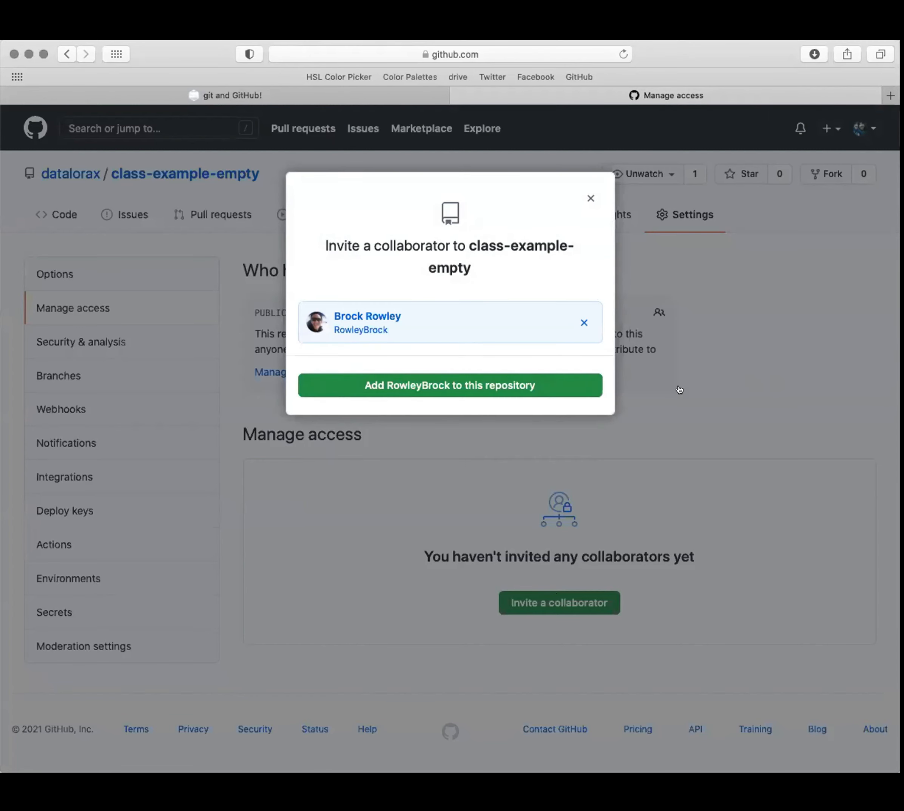
pyautogui.click(433, 384)
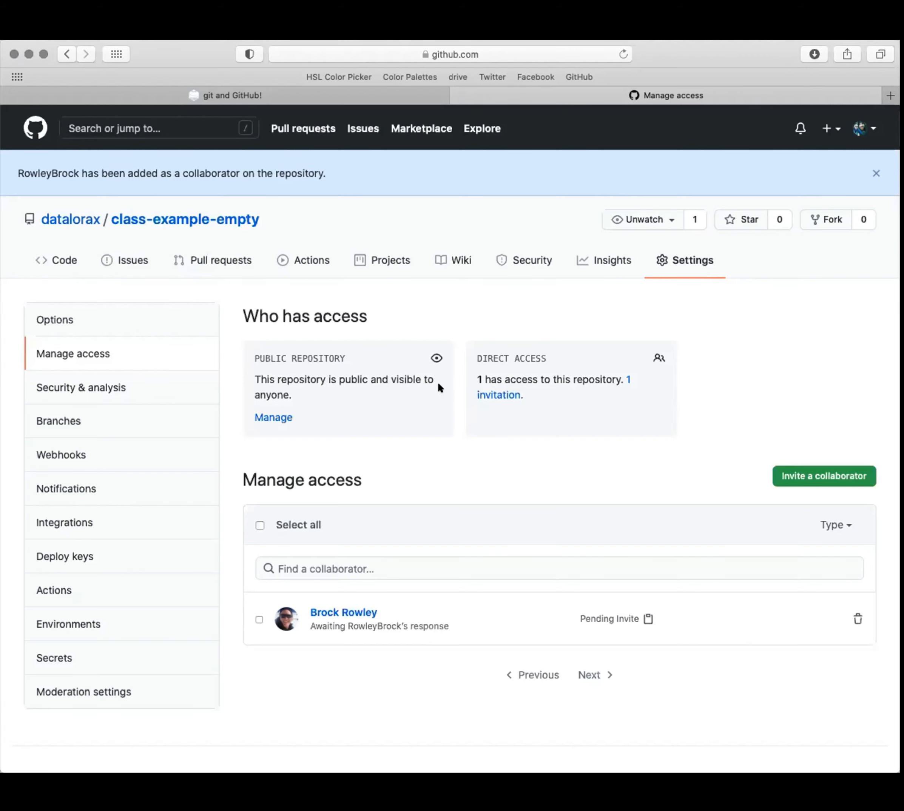
# Switch to the git and GitHub! slides and advance to "Creating repositories: Starting with an existing project".
pyautogui.click(370, 90)
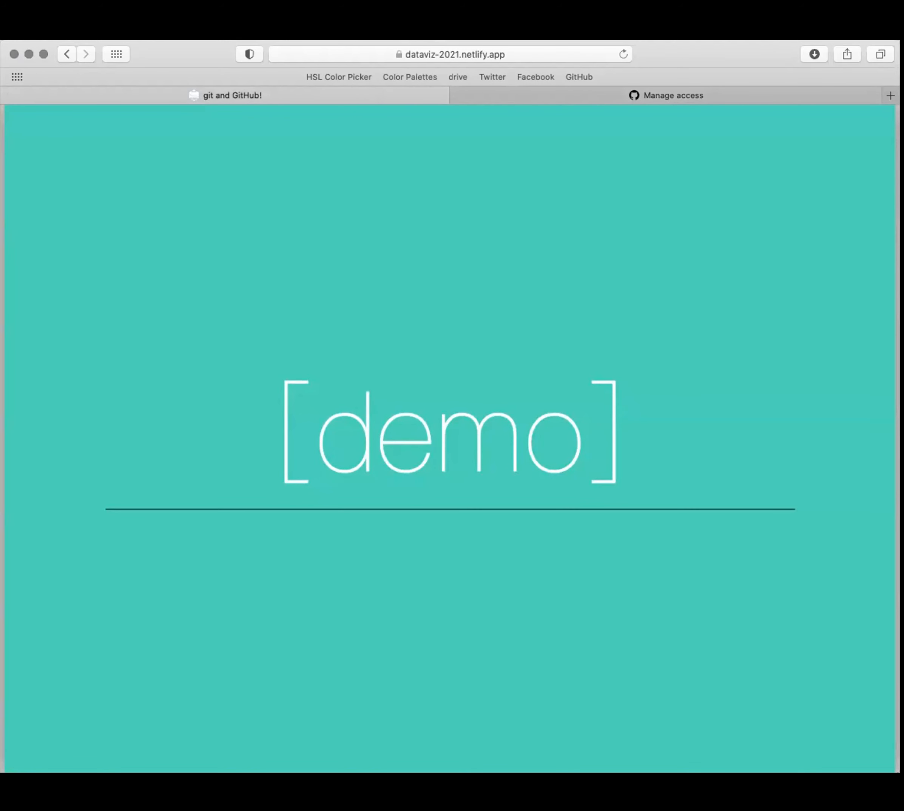
pyautogui.press('Right')
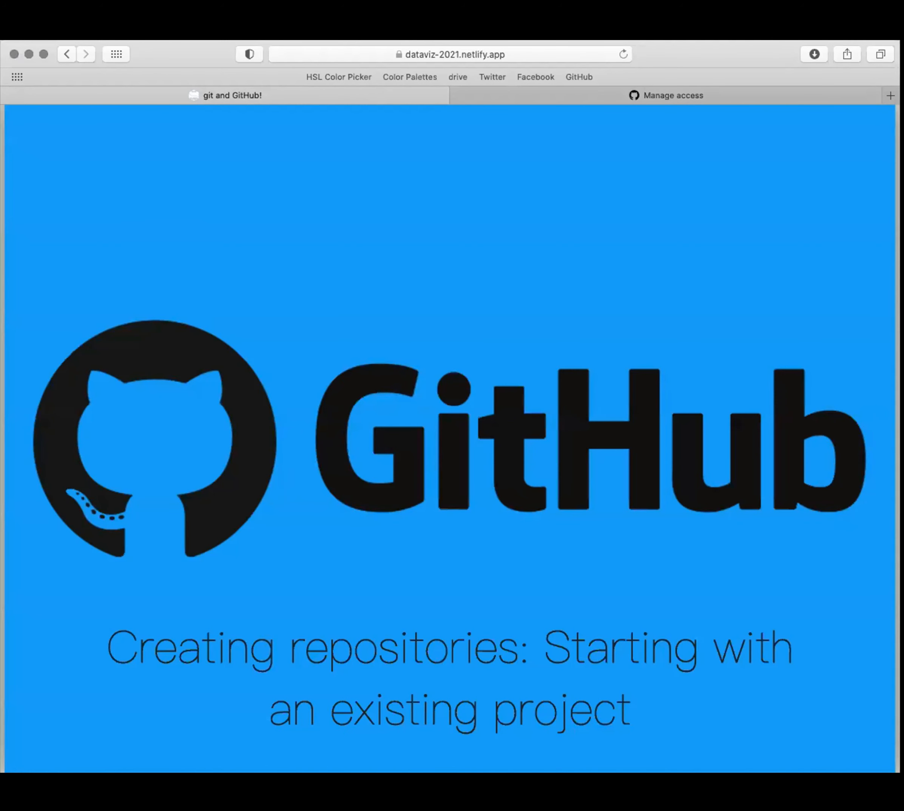
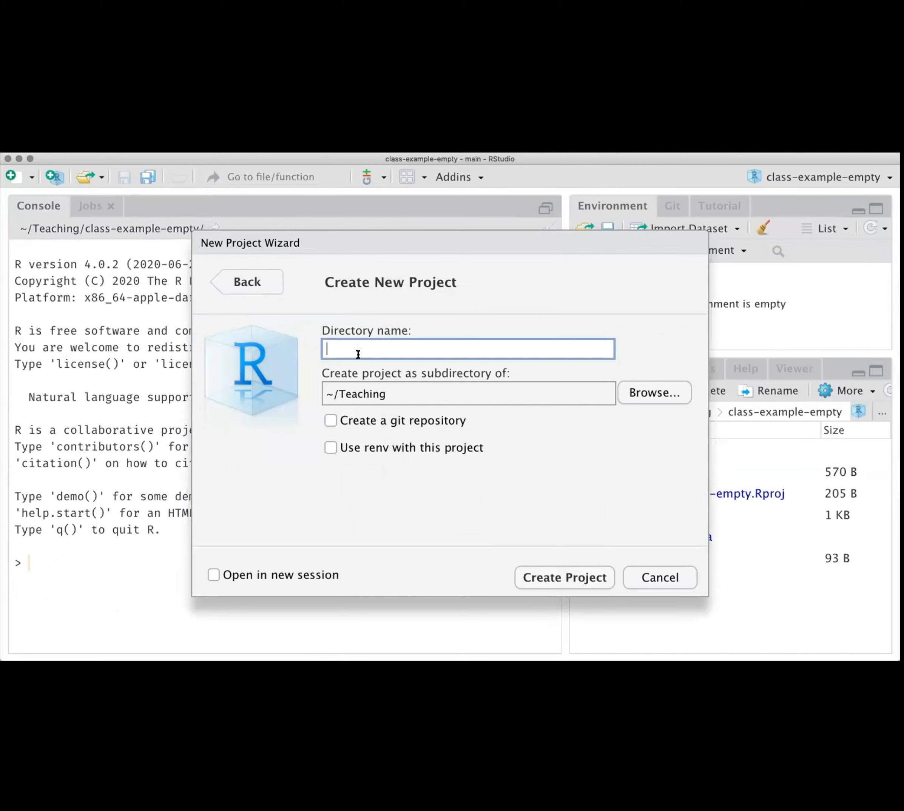
# Create a new RStudio project named existing-project as a subdirectory of ~/Teaching.
pyautogui.write('existing-repo')
pyautogui.press('BackSpace')
pyautogui.press('BackSpace')
pyautogui.press('BackSpace')
pyautogui.press('BackSpace')
pyautogui.write('project')
pyautogui.click(562, 580)
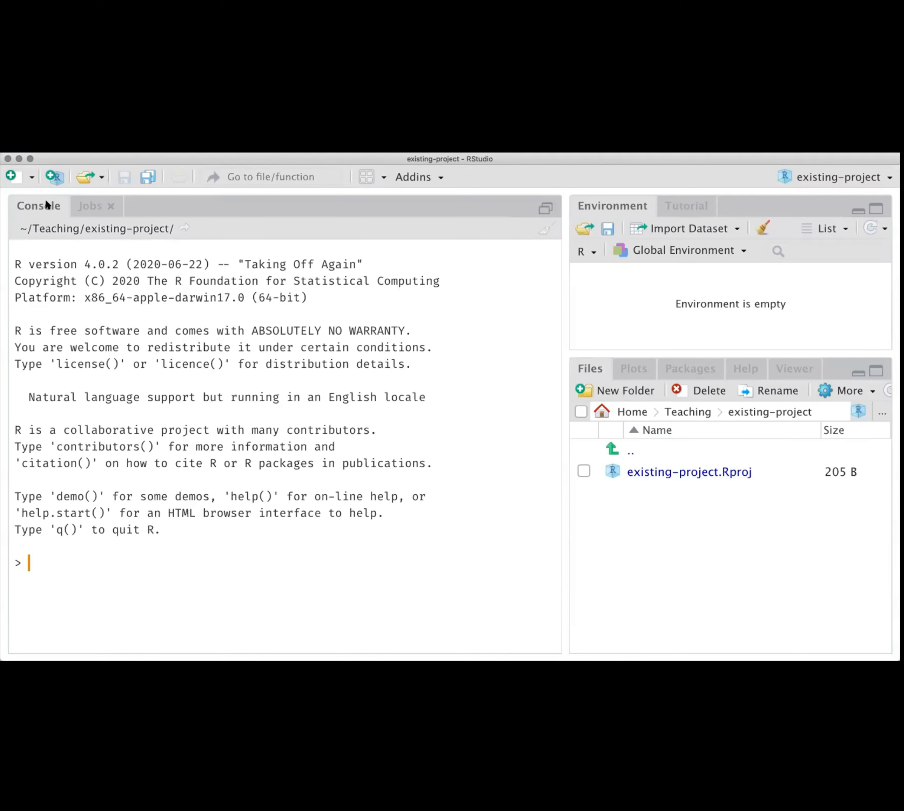
# Create a new R script with library(tidyverse) as its first line and run that line.
pyautogui.click(29, 179)
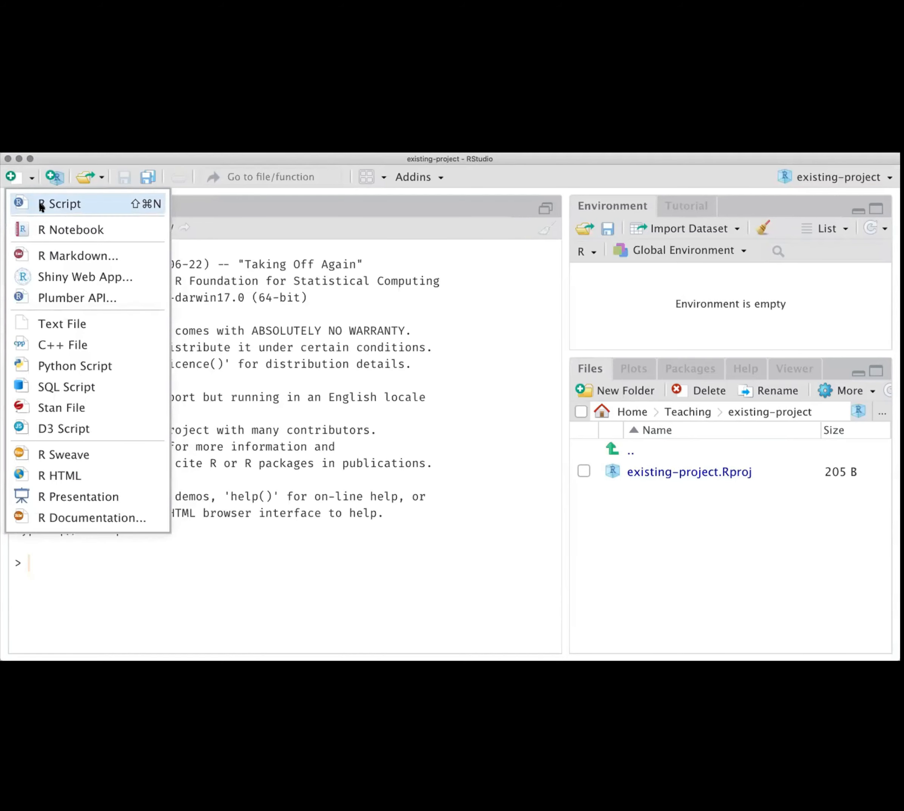
pyautogui.click(41, 206)
pyautogui.write('library(tidyverse')
pyautogui.press('super+Return')
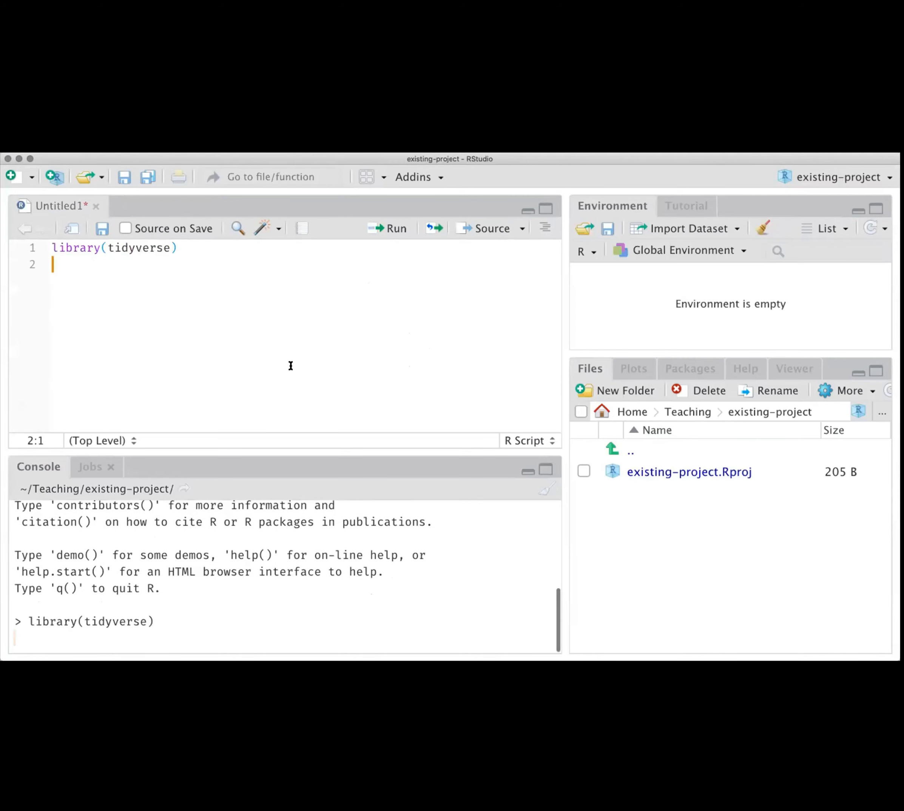
# Print the mpg dataset to the console from a temporary script line, remove that line, and view the column headers.
pyautogui.write('m')
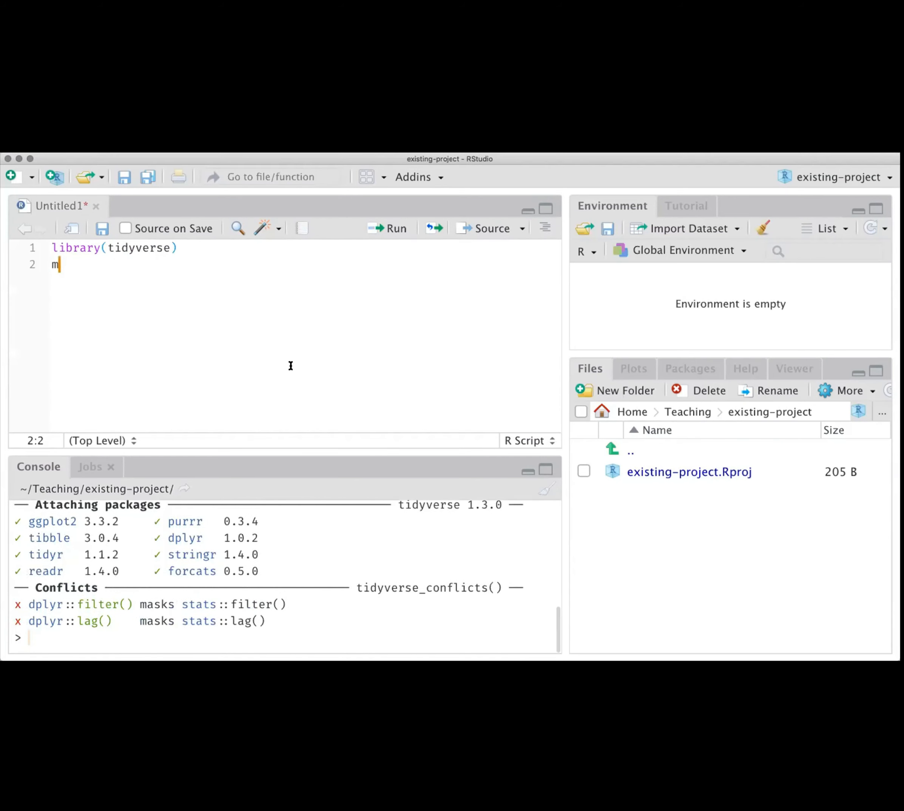
pyautogui.write('pg')
pyautogui.press('super+Return')
pyautogui.press('Up')
pyautogui.hotkey('shift', 'End')
pyautogui.press('BackSpace')
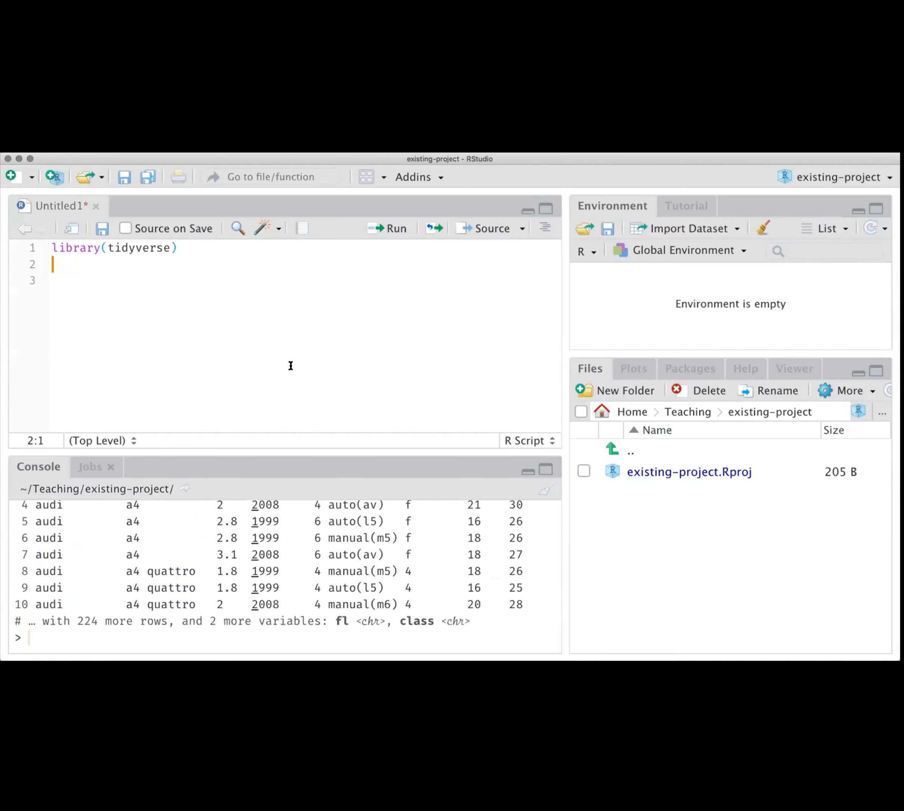
pyautogui.scroll(5, 333, 571)
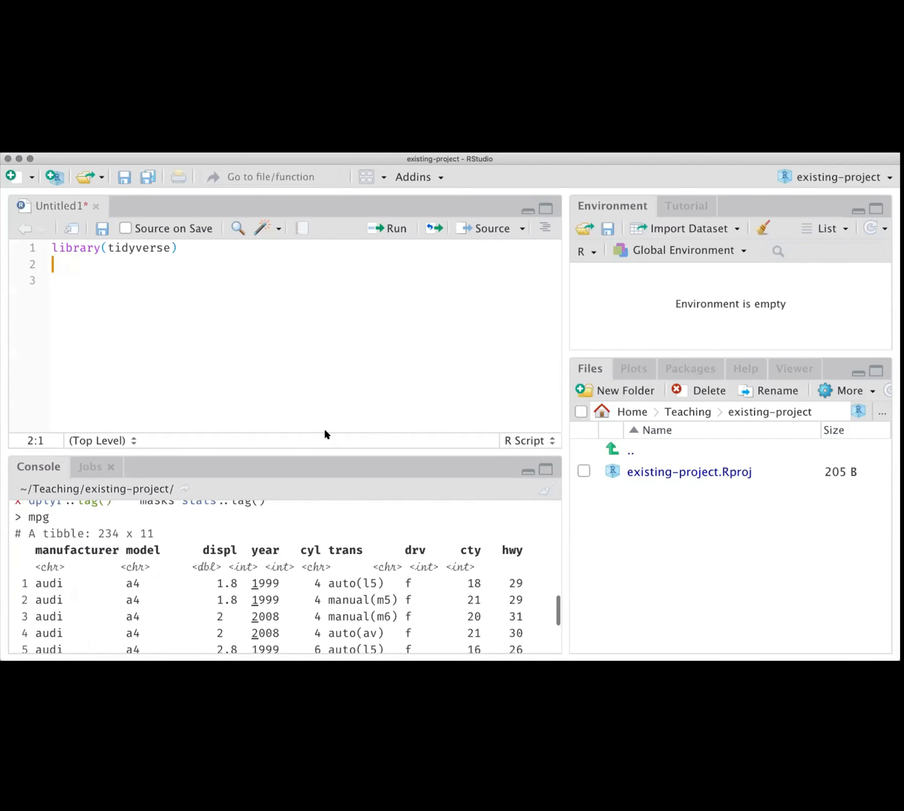
# After a blank line, write ggplot(mpg, aes(displ, hwy)) + with a geom_point() + layer below it.
pyautogui.press('Return')
pyautogui.write('ggplot(')
pyautogui.write('mpg')
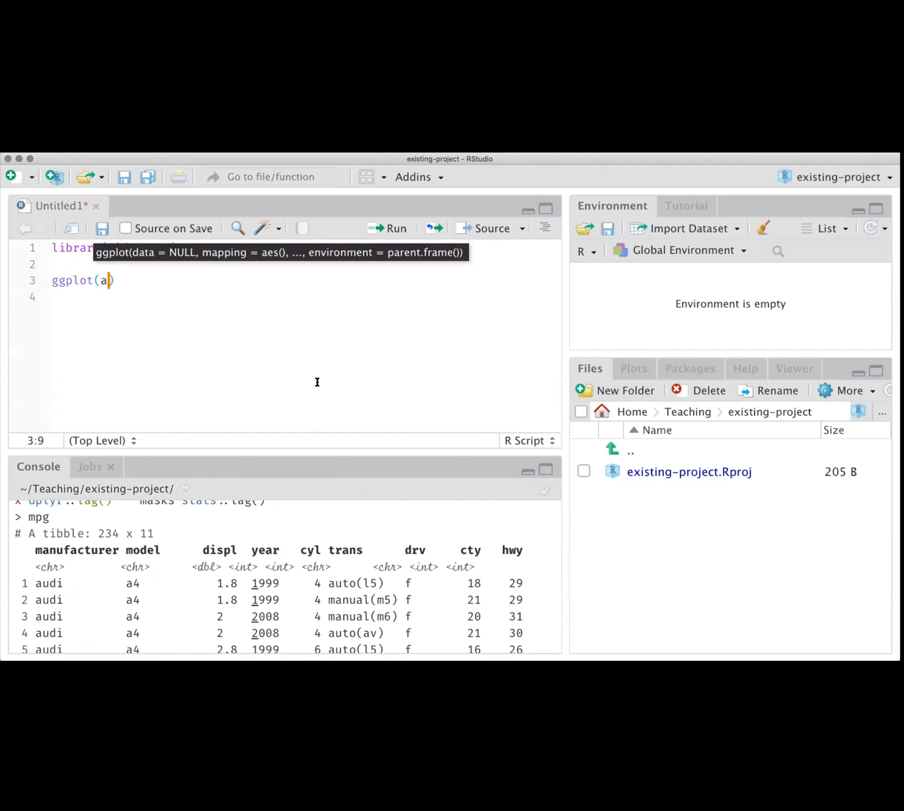
pyautogui.write(', aes(displ')
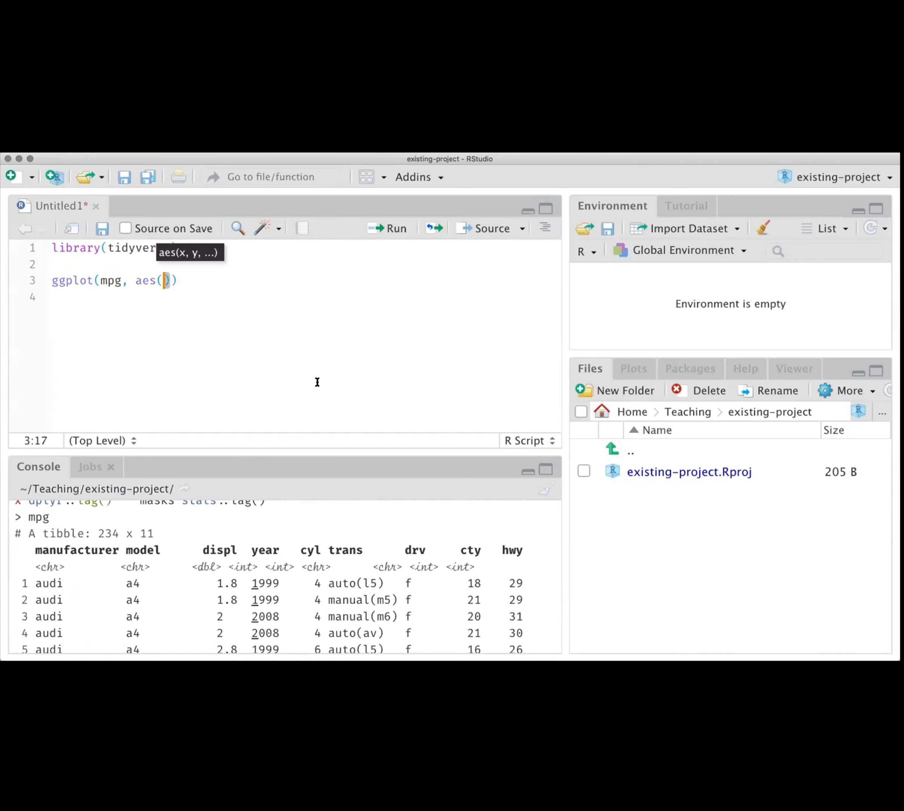
pyautogui.write(', hwy')
pyautogui.press('End')
pyautogui.write('+')
pyautogui.press('Return')
pyautogui.write('geom_poin')
pyautogui.press('Tab')
pyautogui.write(') +')
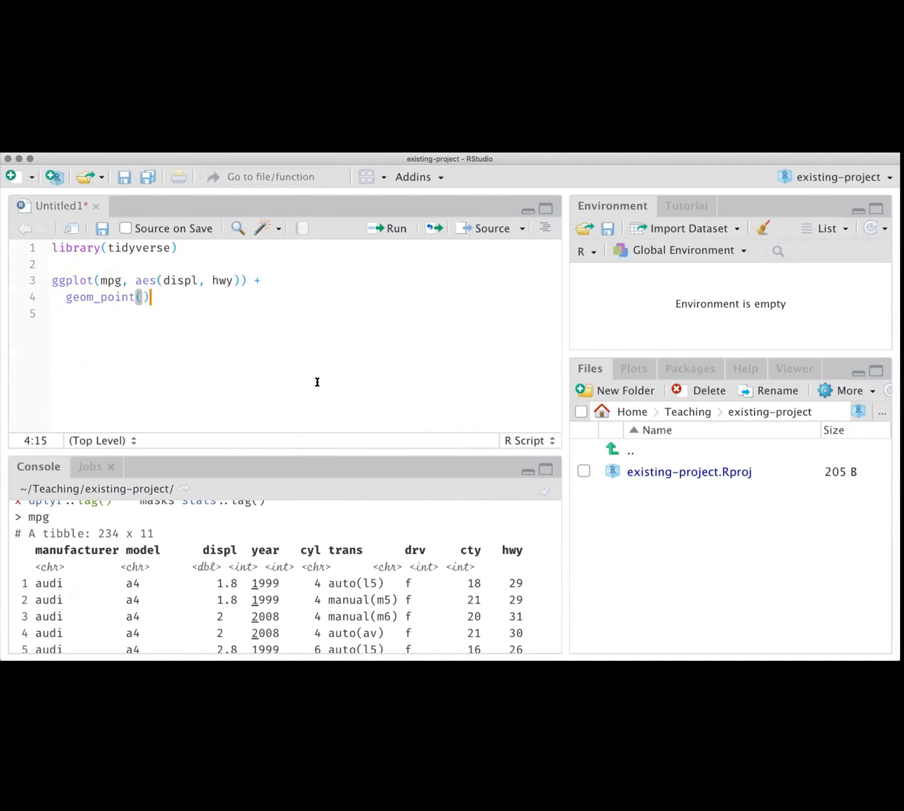
# Add geom_smooth() + and a closing theme_minimal() line to the plot code.
pyautogui.press('Return')
pyautogui.write('geom_smoot')
pyautogui.press('Tab')
pyautogui.write(') +')
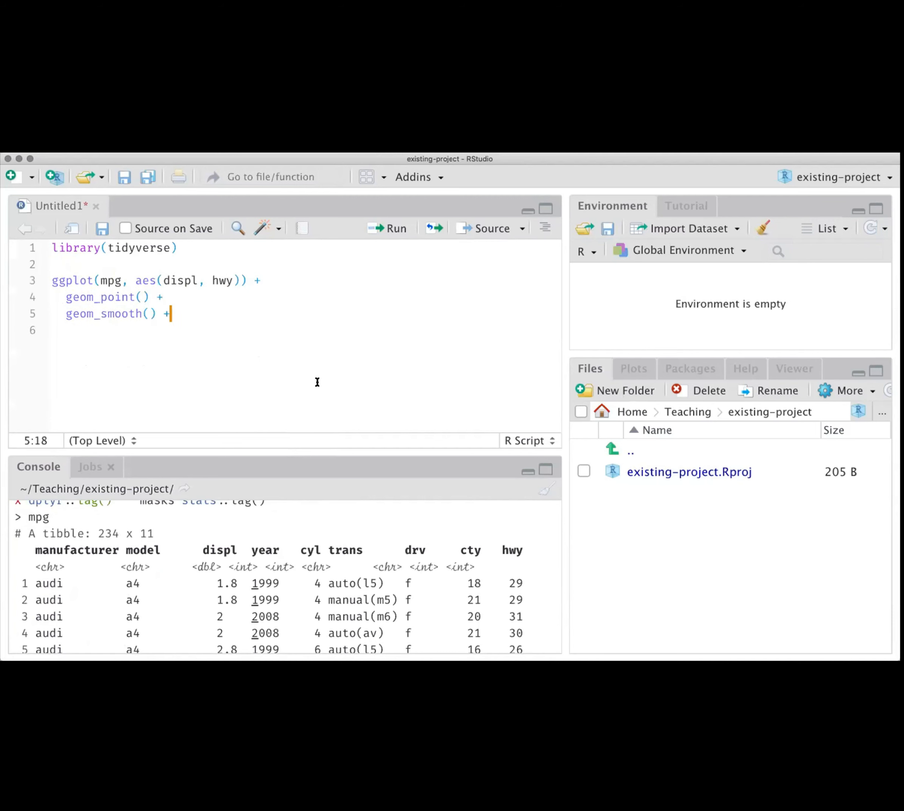
pyautogui.press('Return')
pyautogui.write('theme_minim')
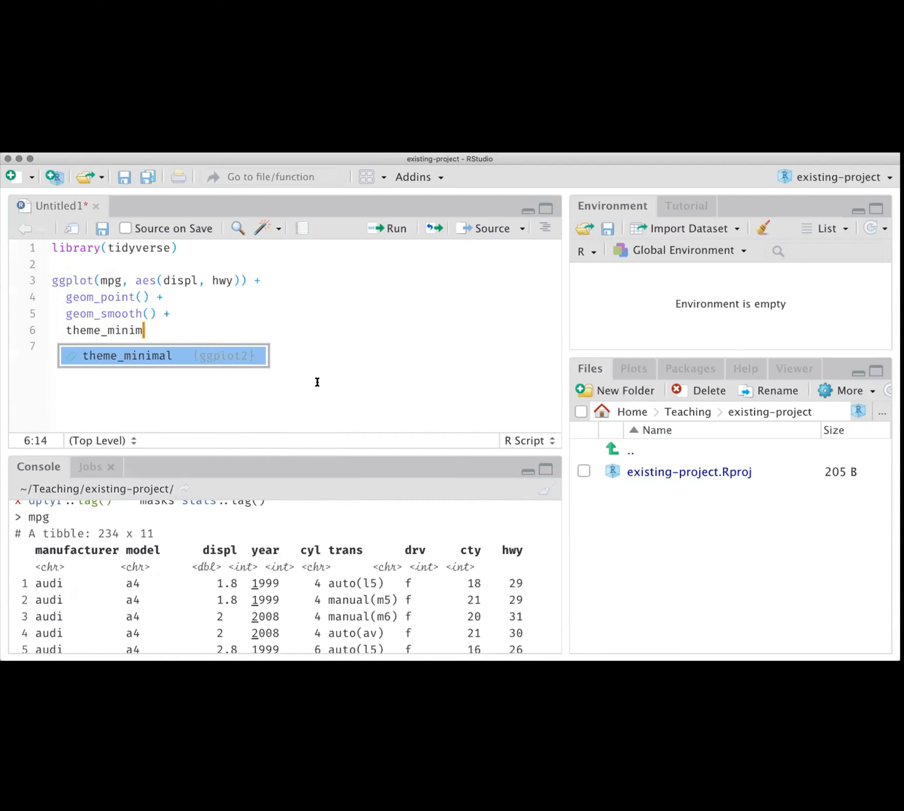
pyautogui.press('Tab')
pyautogui.write(') _+')
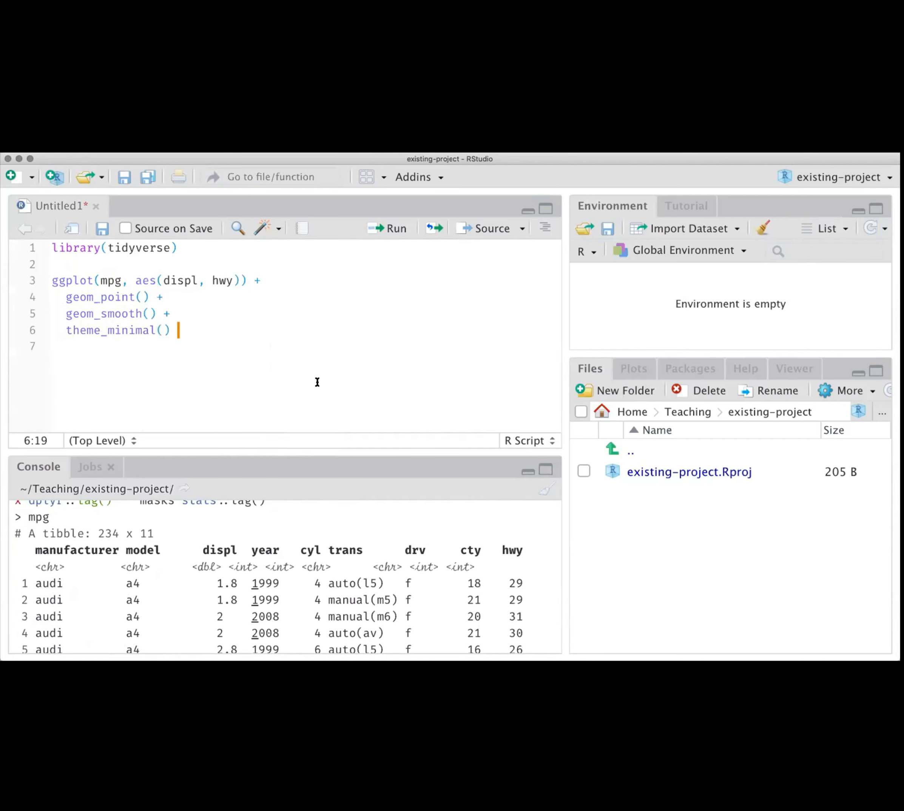
pyautogui.press('BackSpace')
pyautogui.press('BackSpace')
# Insert labs(title = "An amazing plot") + before theme_minimal() and run the plot code.
pyautogui.press('Up')
pyautogui.press('Return')
pyautogui.write('lab')
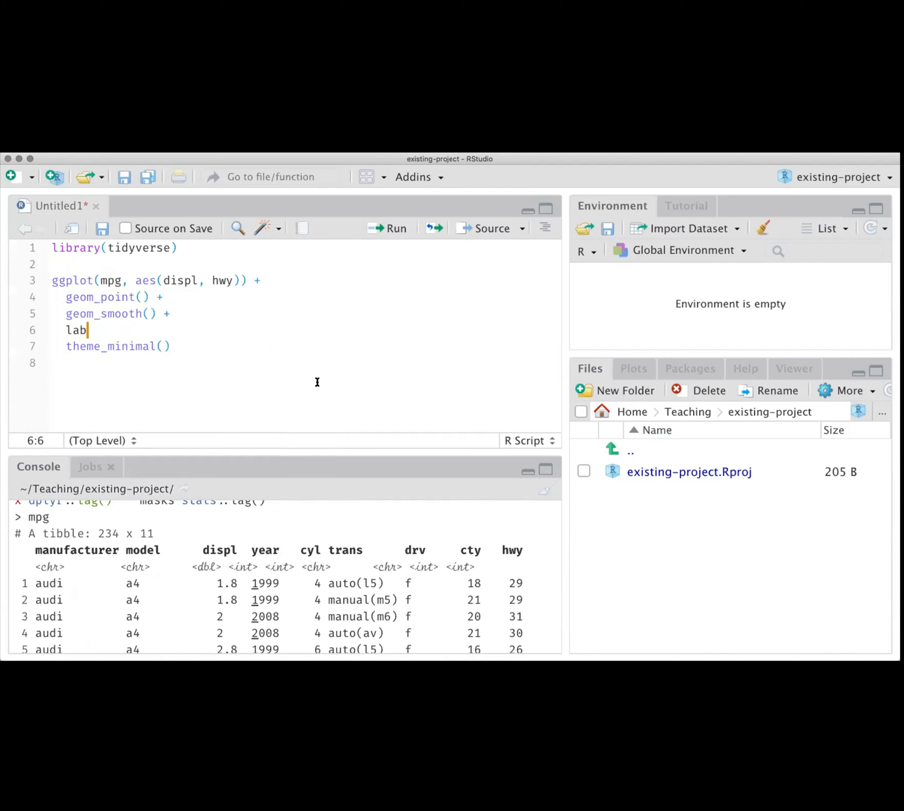
pyautogui.write('s(title =')
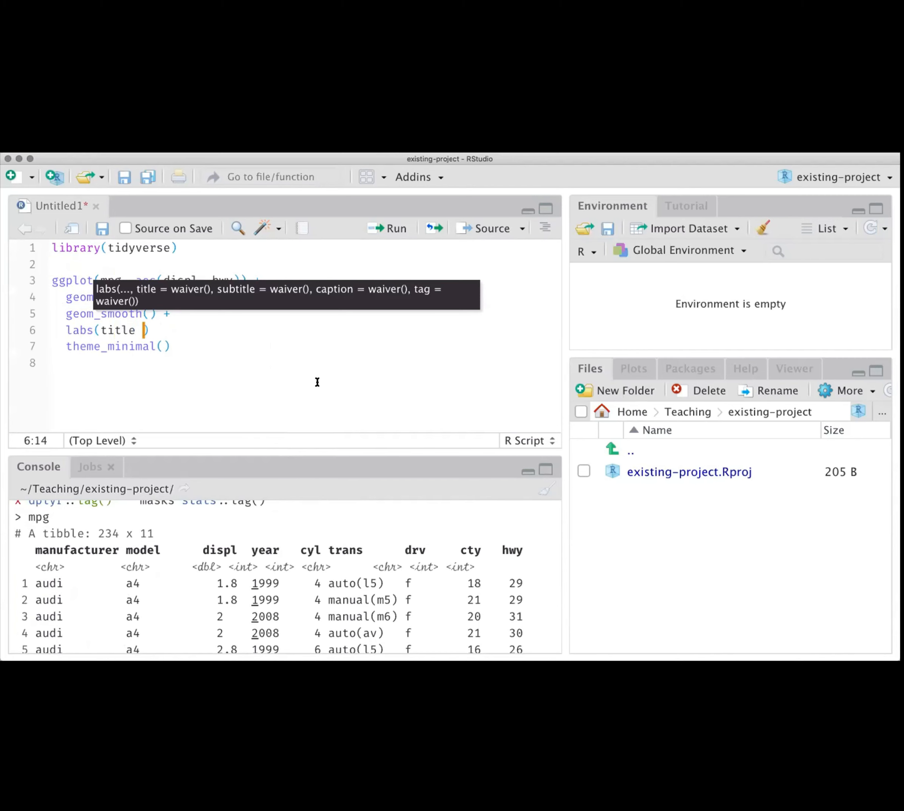
pyautogui.press('BackSpace')
pyautogui.press('BackSpace')
pyautogui.write('"An amazing plot')
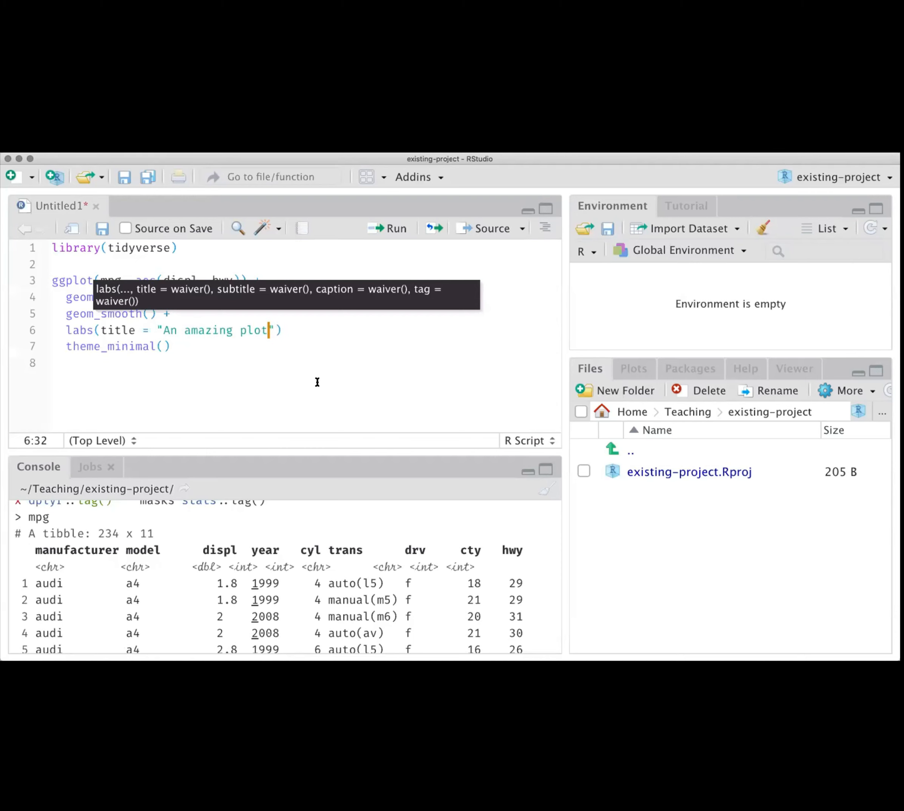
pyautogui.press('Right')
pyautogui.press('Right')
pyautogui.write('+')
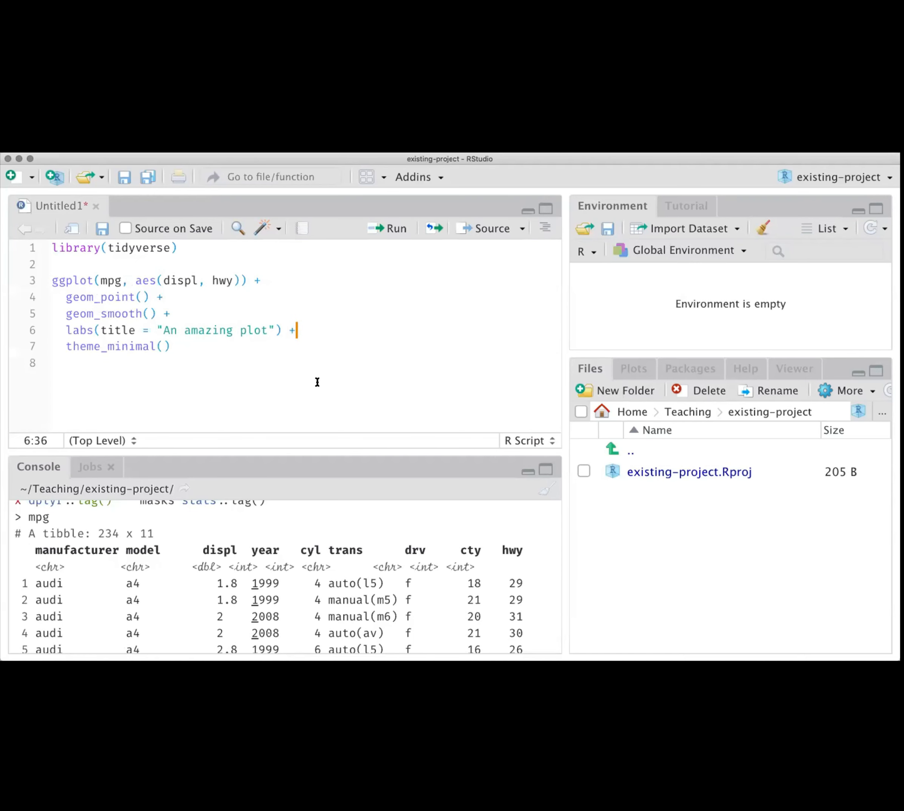
pyautogui.hotkey('ctrl', 'Return')
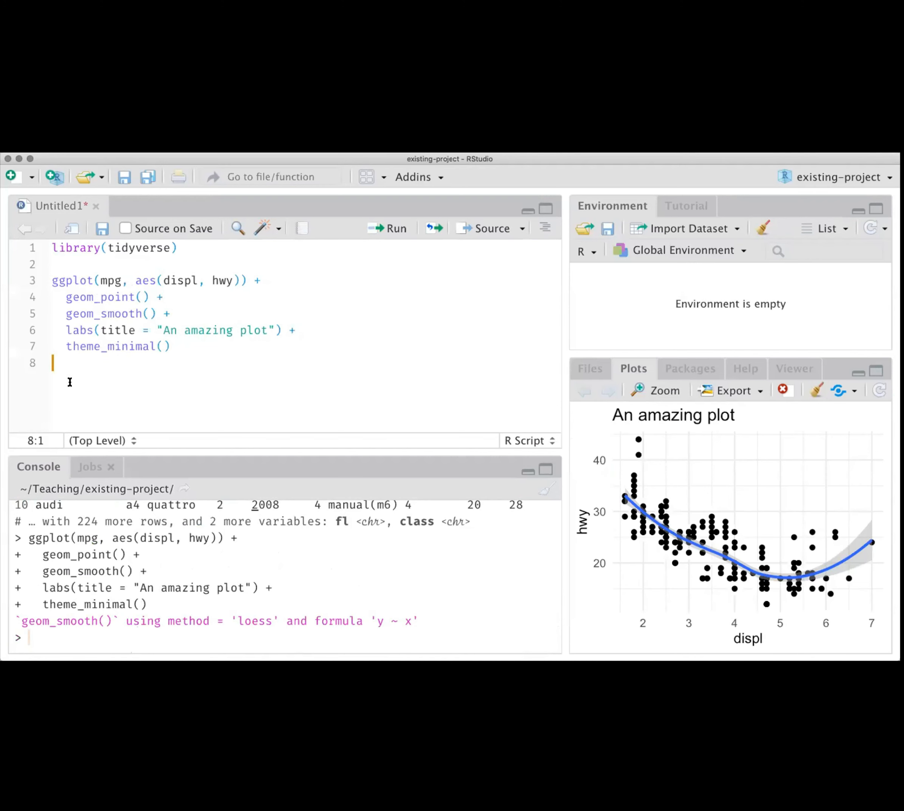
# Start an empty ggsave() call below the plot, run dir.create("plots") from a line above it, and delete that dir.create line.
pyautogui.press('Return')
pyautogui.write('ggsave(')
pyautogui.press('Up')
pyautogui.press('Return')
pyautogui.write('dir.cre')
pyautogui.press('Tab')
pyautogui.write('"plots')
pyautogui.hotkey('ctrl', 'Return')
pyautogui.press('Up')
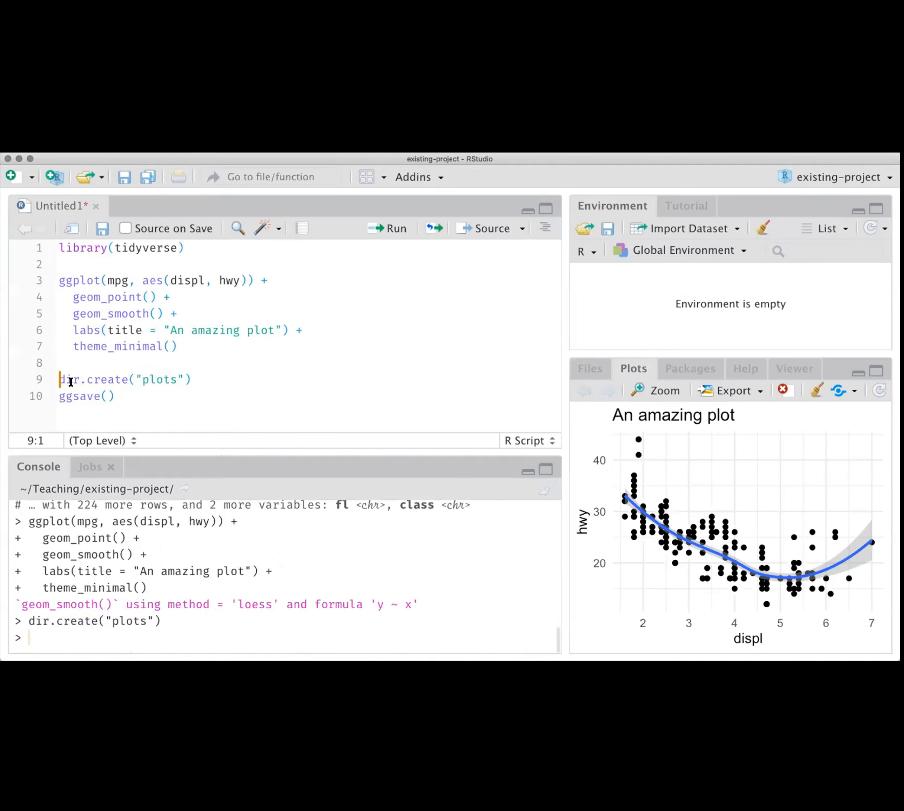
pyautogui.hotkey('shift', 'End')
pyautogui.press('BackSpace')
# Fill ggsave() with here::here("plots", "amazing-plot.pdf"), run it, and open the plots folder to check the saved file.
pyautogui.press('Down')
pyautogui.press('End')
pyautogui.press('Left')
pyautogui.write('here::he')
pyautogui.press('Tab')
pyautogui.write('"plots", "')
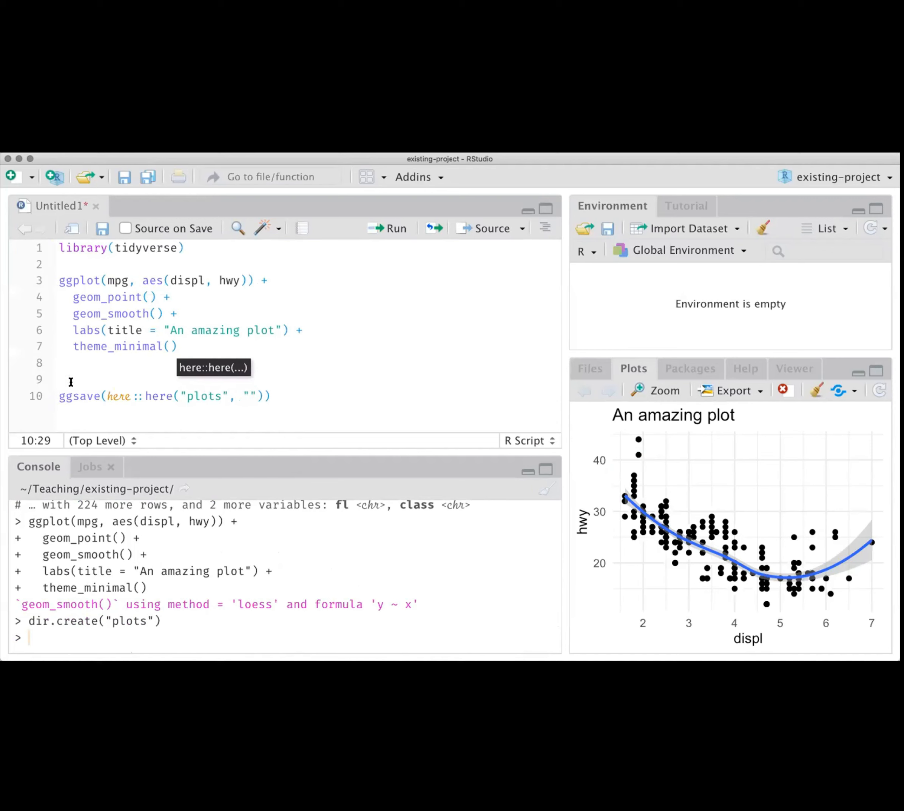
pyautogui.write('amazing-plot.pdf')
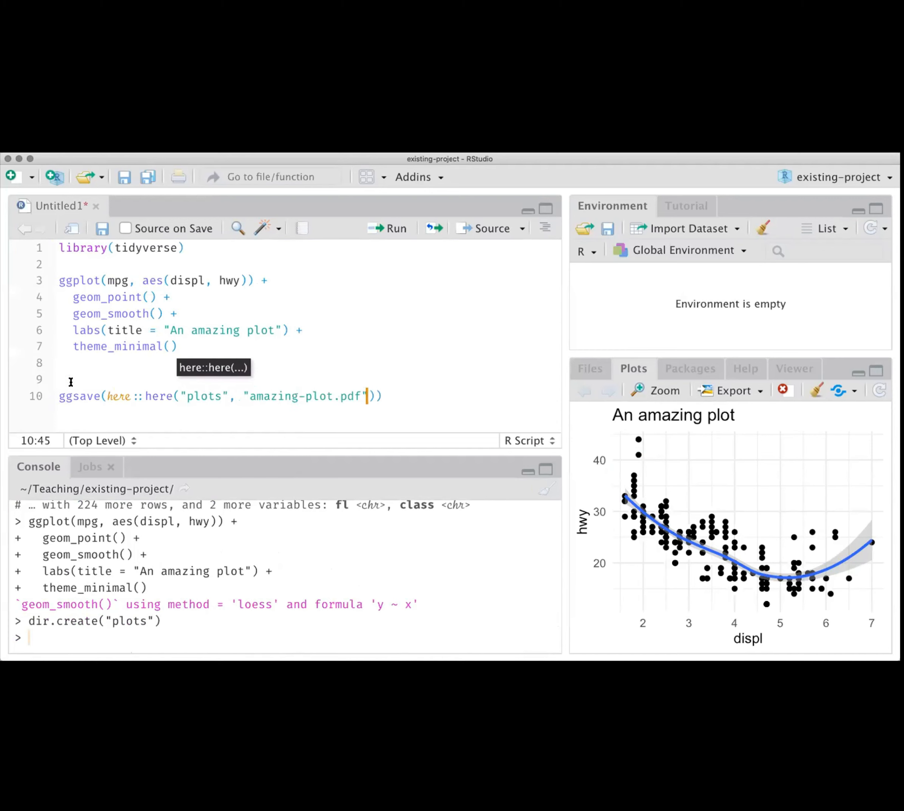
pyautogui.press('super+Return')
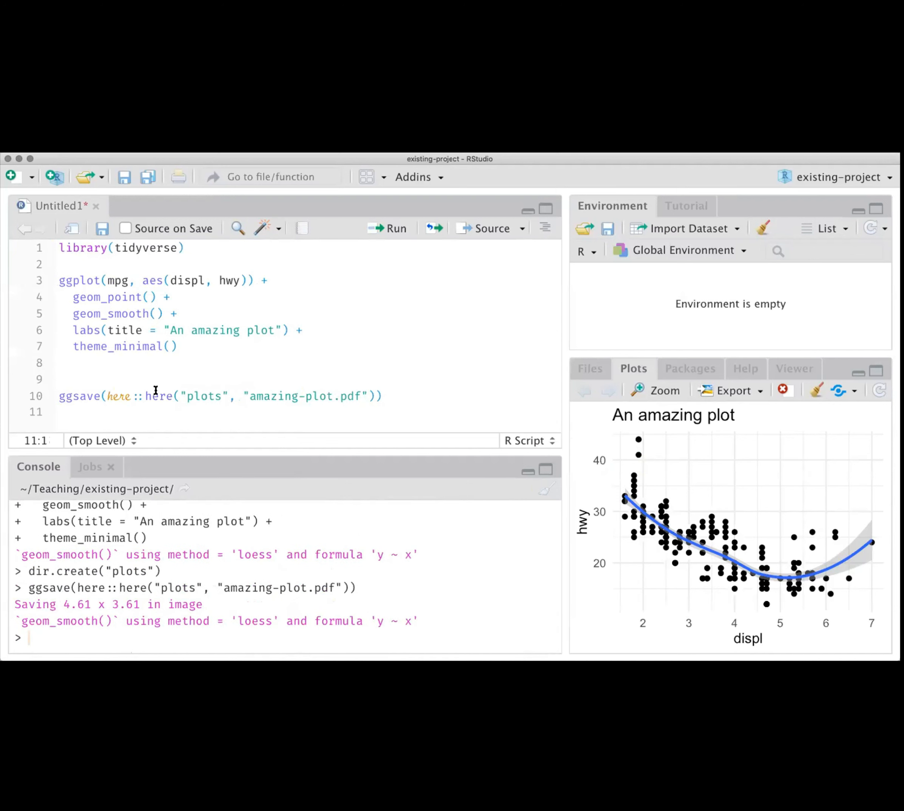
pyautogui.click(595, 366)
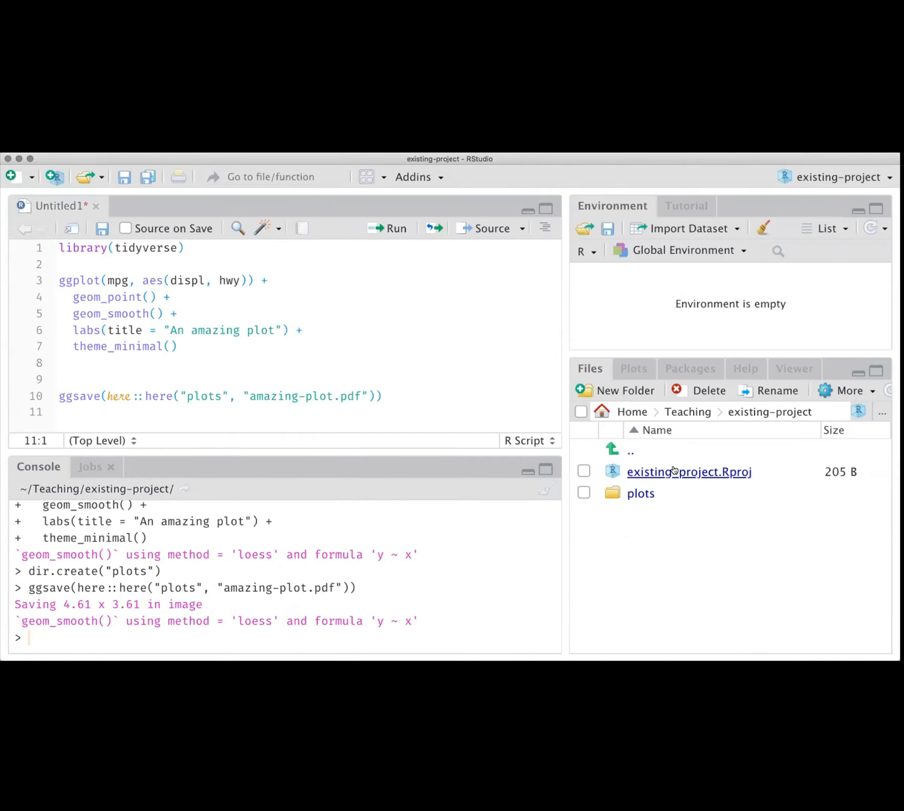
pyautogui.click(636, 495)
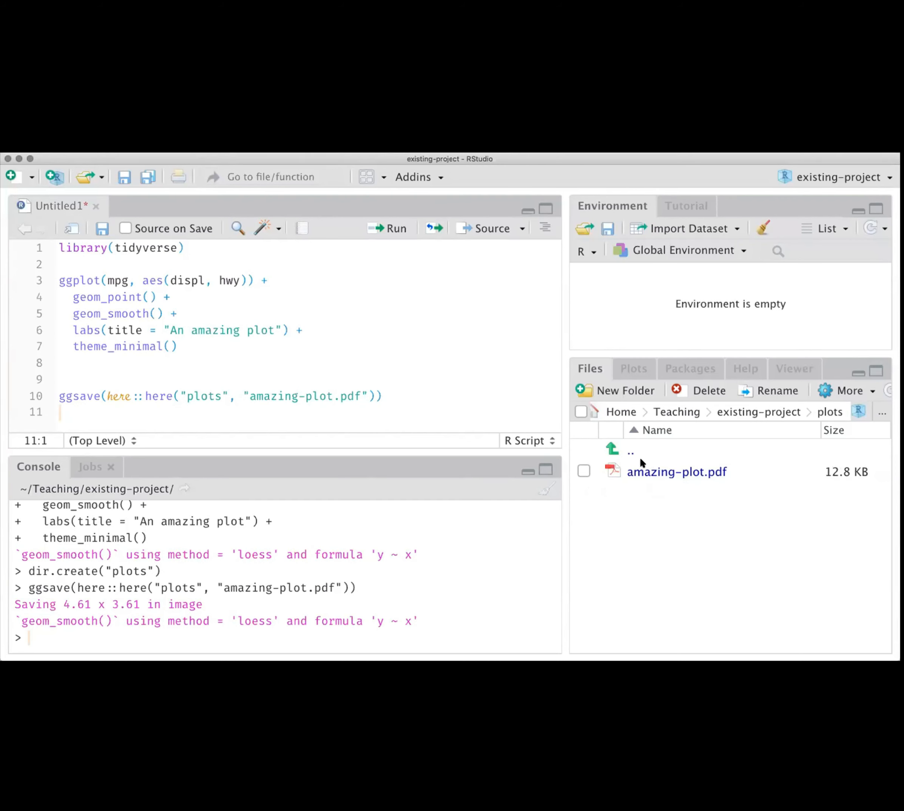
# Return to the existing-project folder and save the untitled script as create-plot.R in the scripts folder.
pyautogui.click(630, 452)
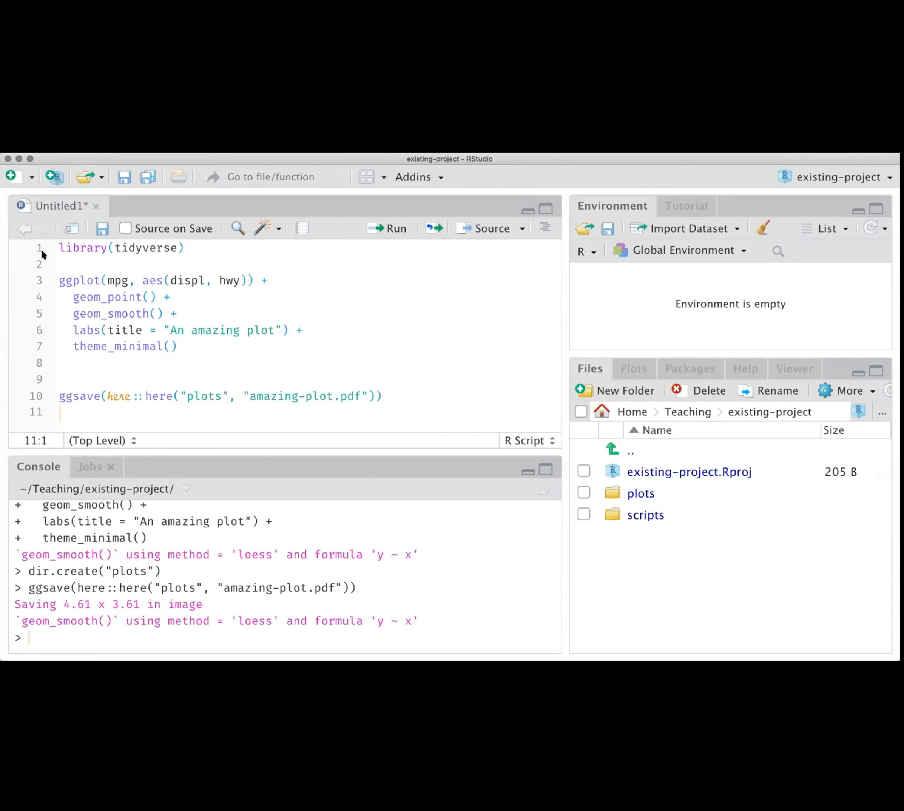
pyautogui.press('super+s')
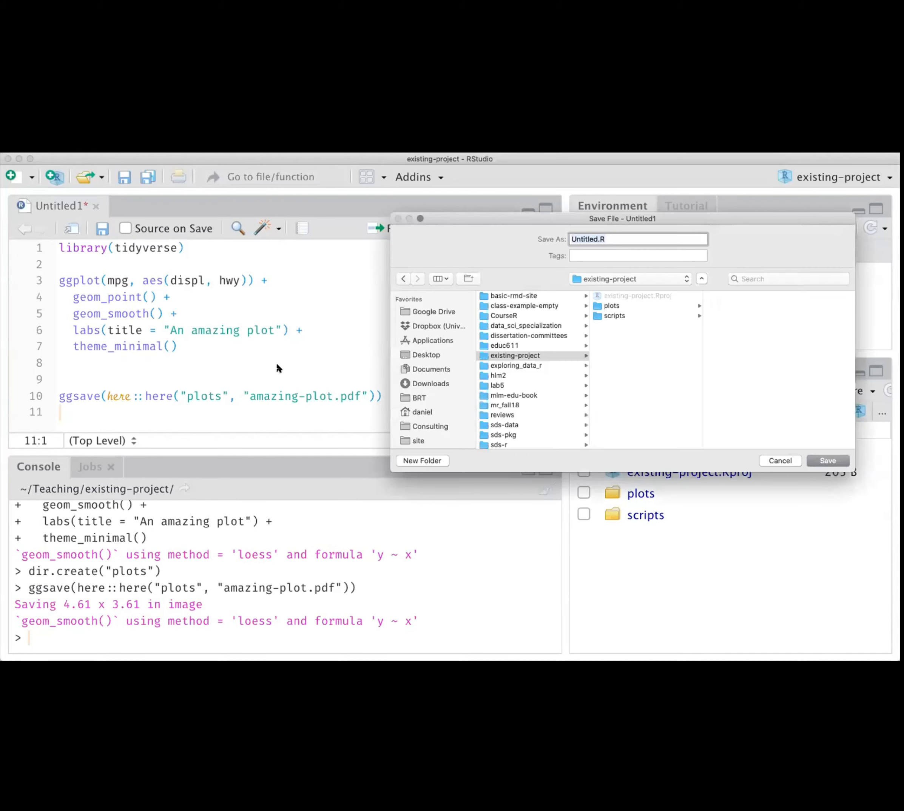
pyautogui.click(602, 316)
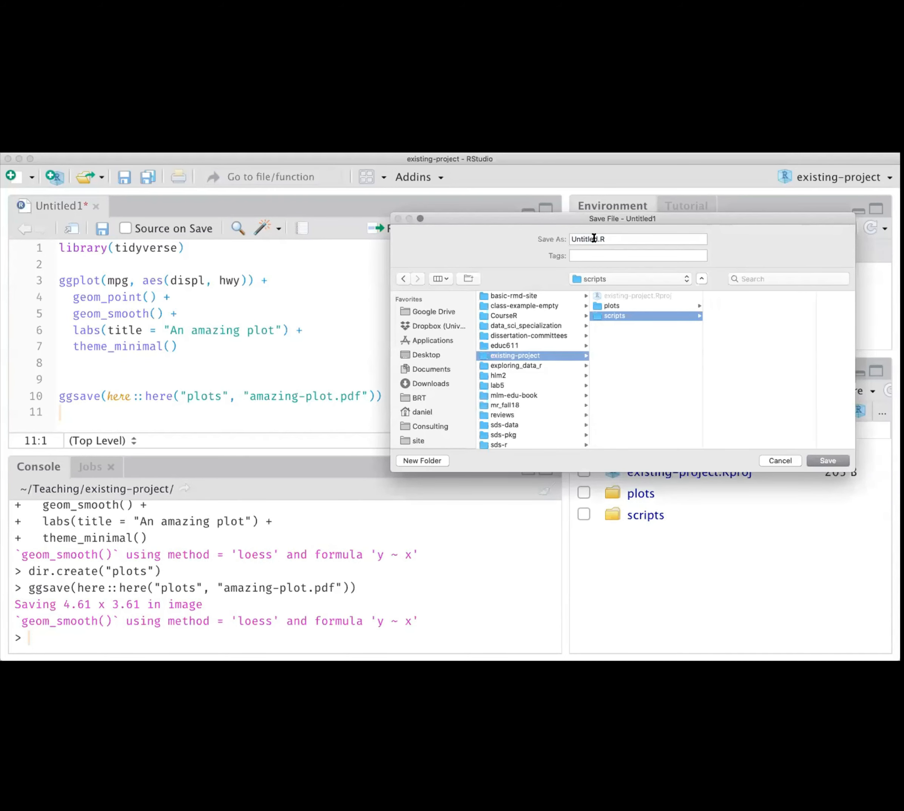
pyautogui.write('create-plot')
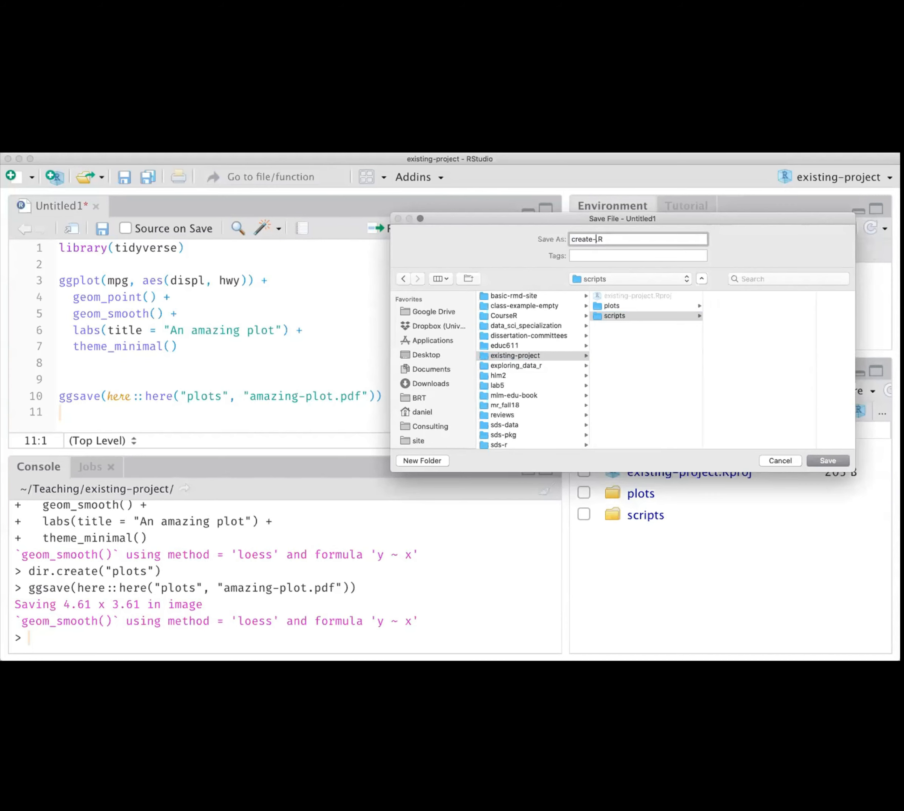
pyautogui.press('Return')
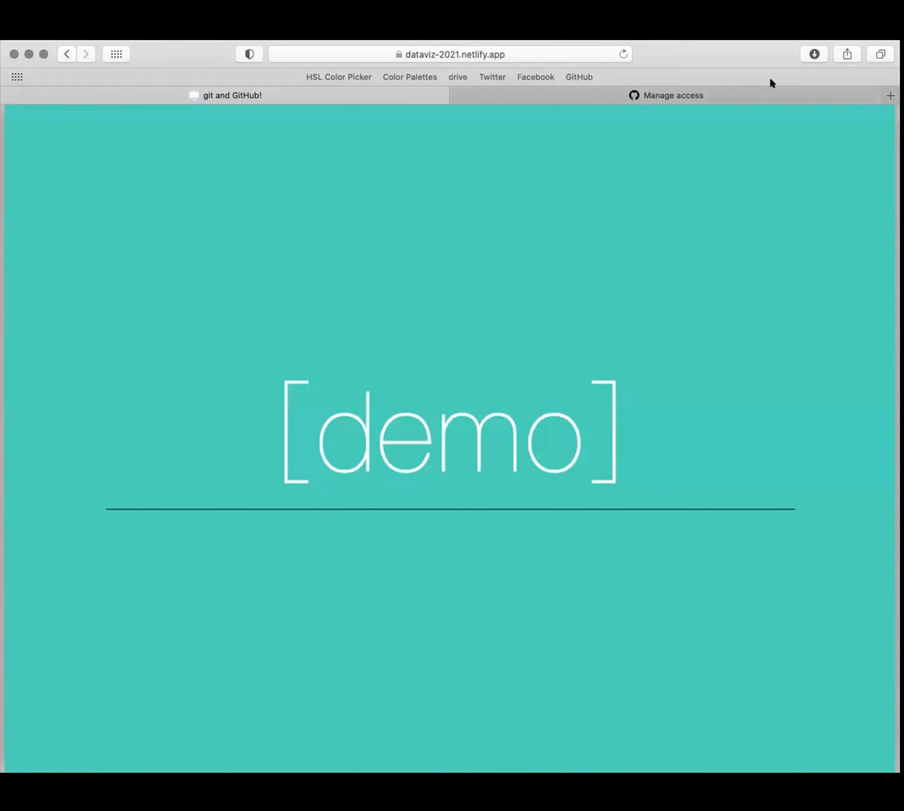
# Switch to GitHub in the browser and start a new repository named existing-project.
pyautogui.click(743, 93)
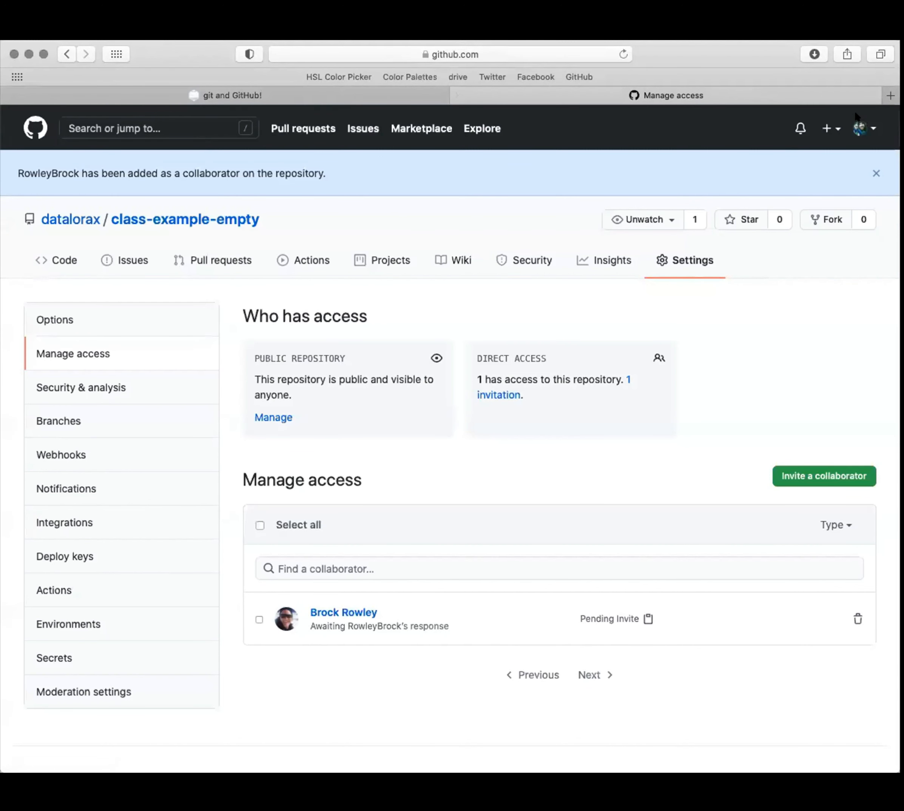
pyautogui.click(827, 129)
pyautogui.click(803, 155)
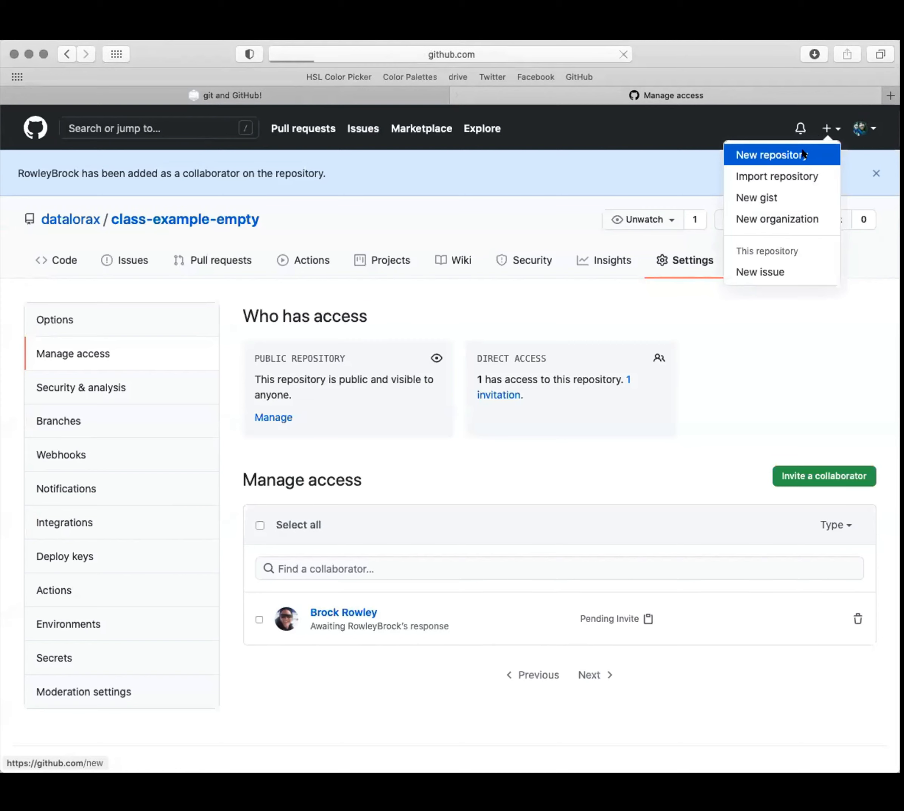
pyautogui.click(369, 297)
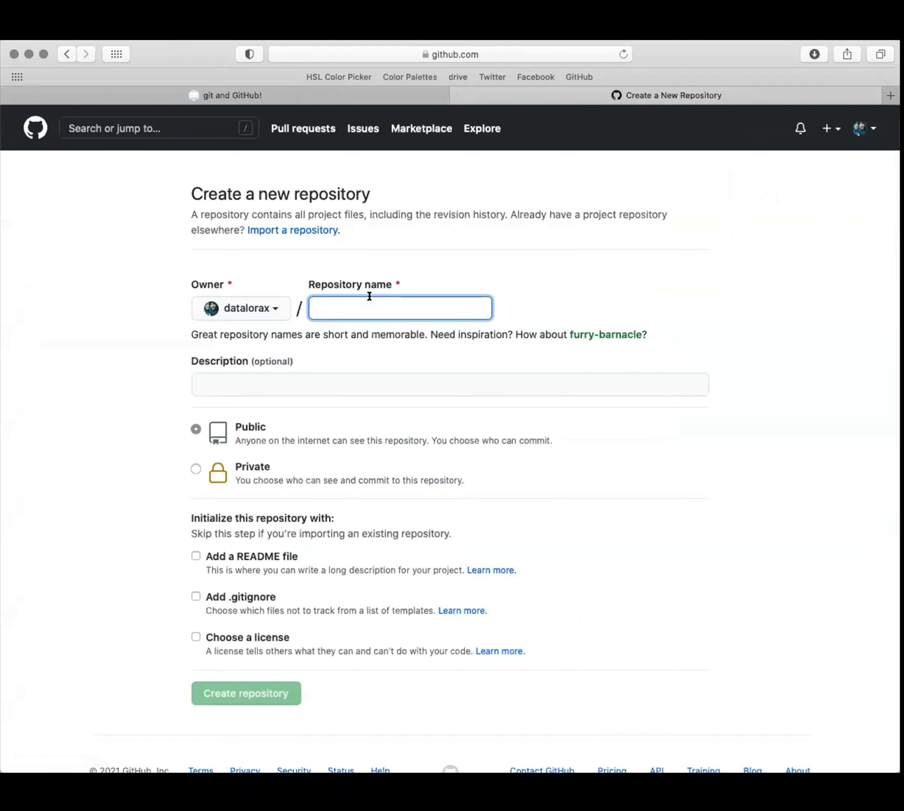
pyautogui.write('existing-project')
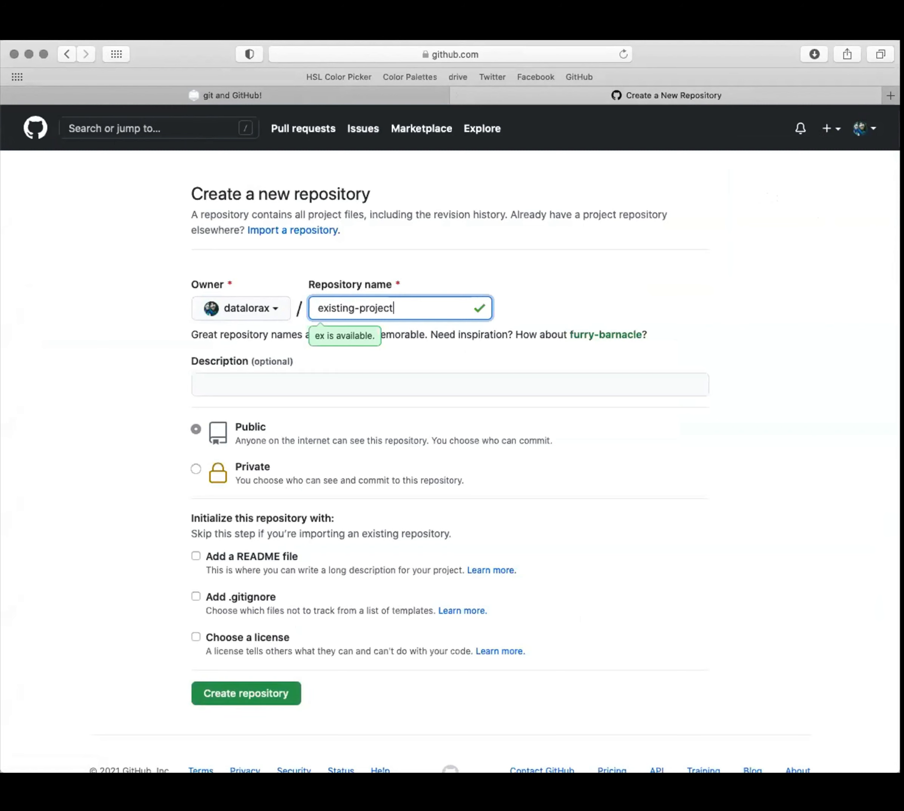
# Describe the repository as "In-class demo of creating a git repo and connecting to GitHub with an existing project", create it, and review the setup instructions.
pyautogui.press('Tab')
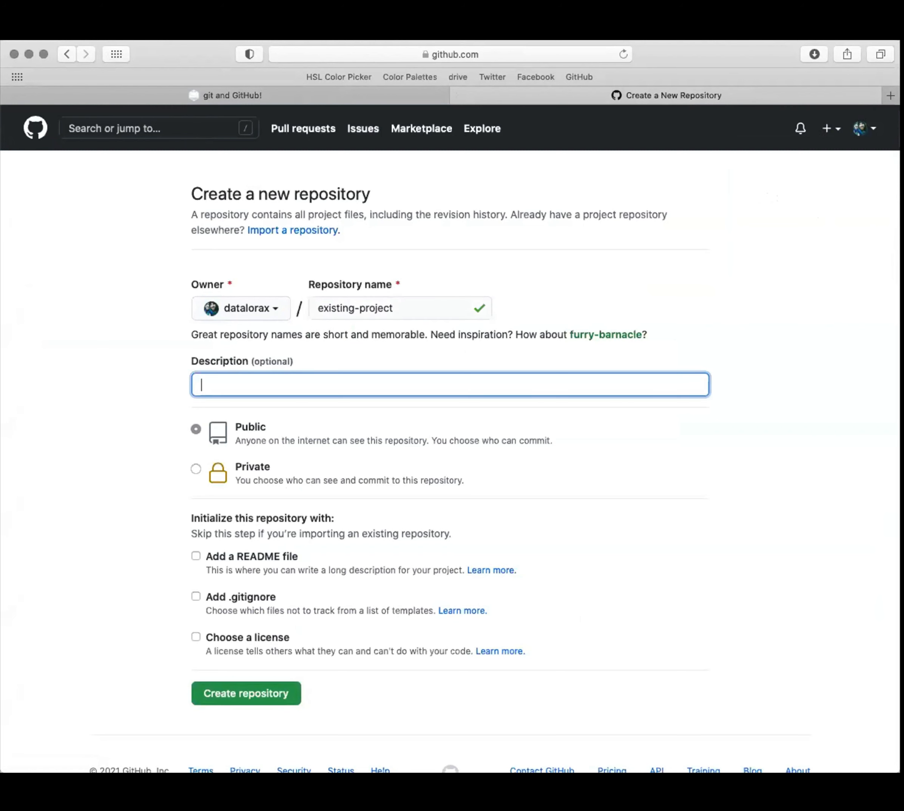
pyautogui.write('In-class demo of creating a ')
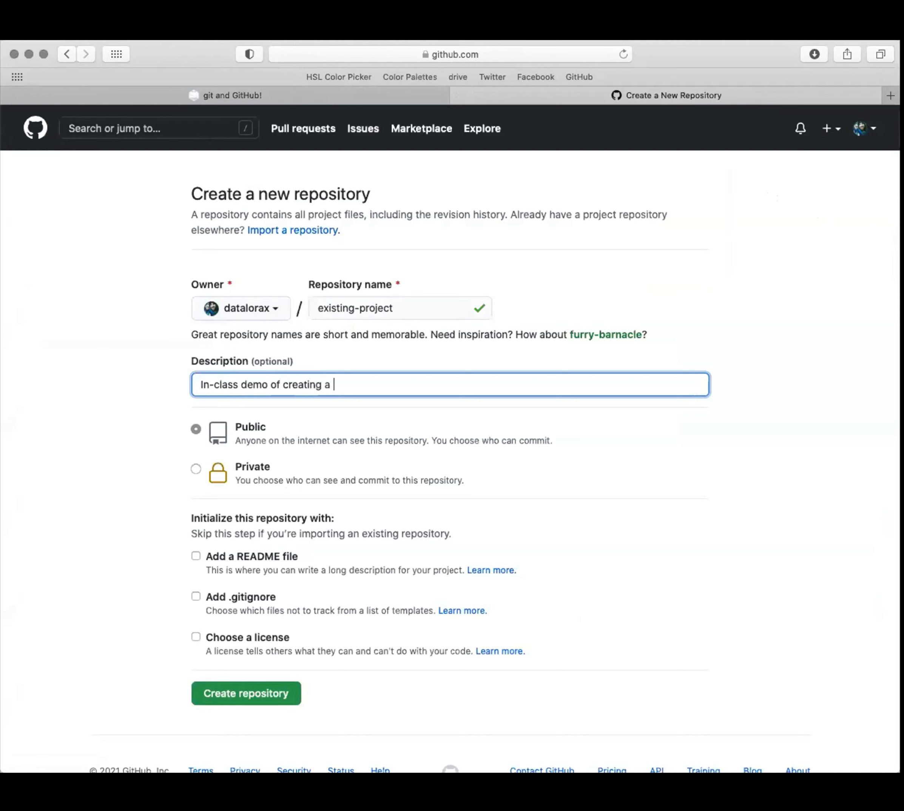
pyautogui.write('git repo and connectin')
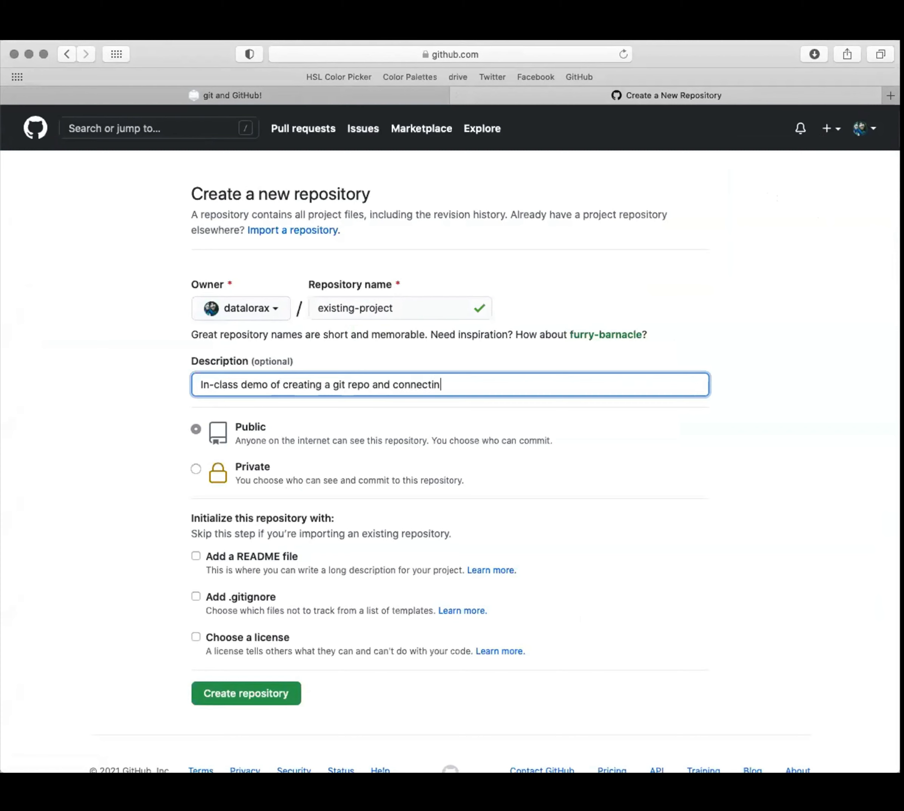
pyautogui.write('g to GitHub with an existing project')
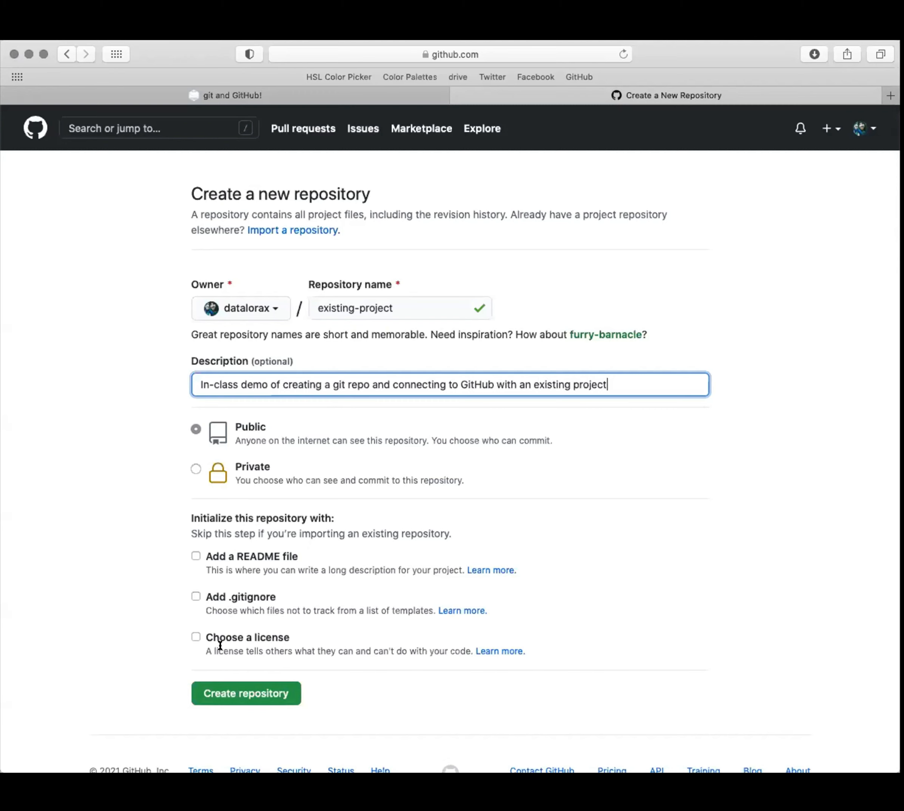
pyautogui.click(257, 694)
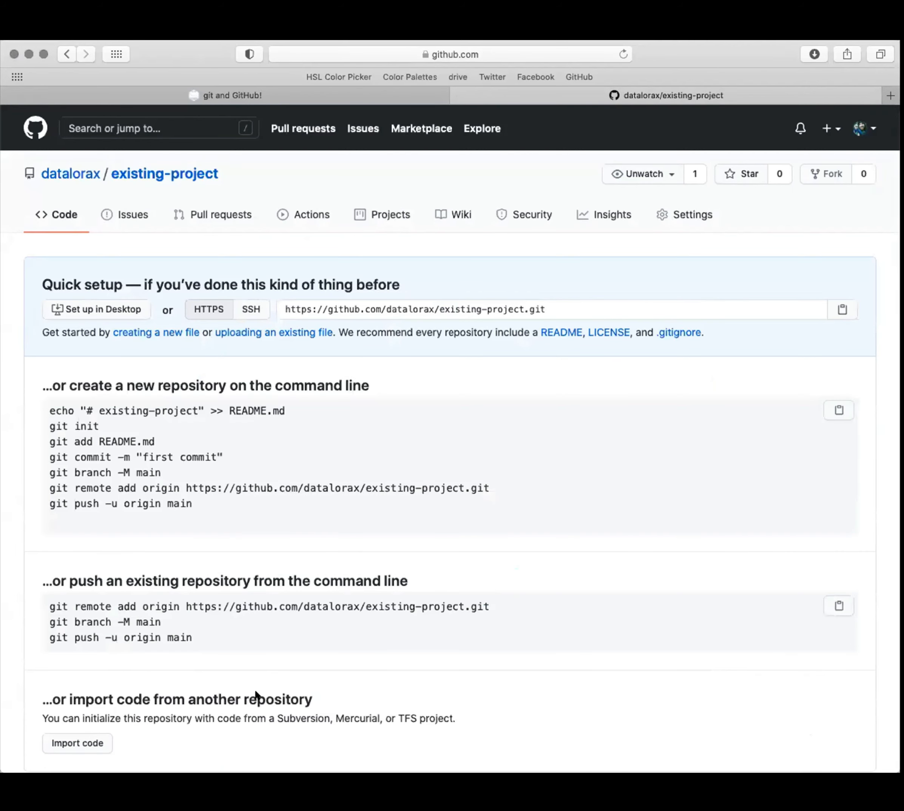
pyautogui.scroll(-5, 256, 597)
pyautogui.scroll(4, 256, 589)
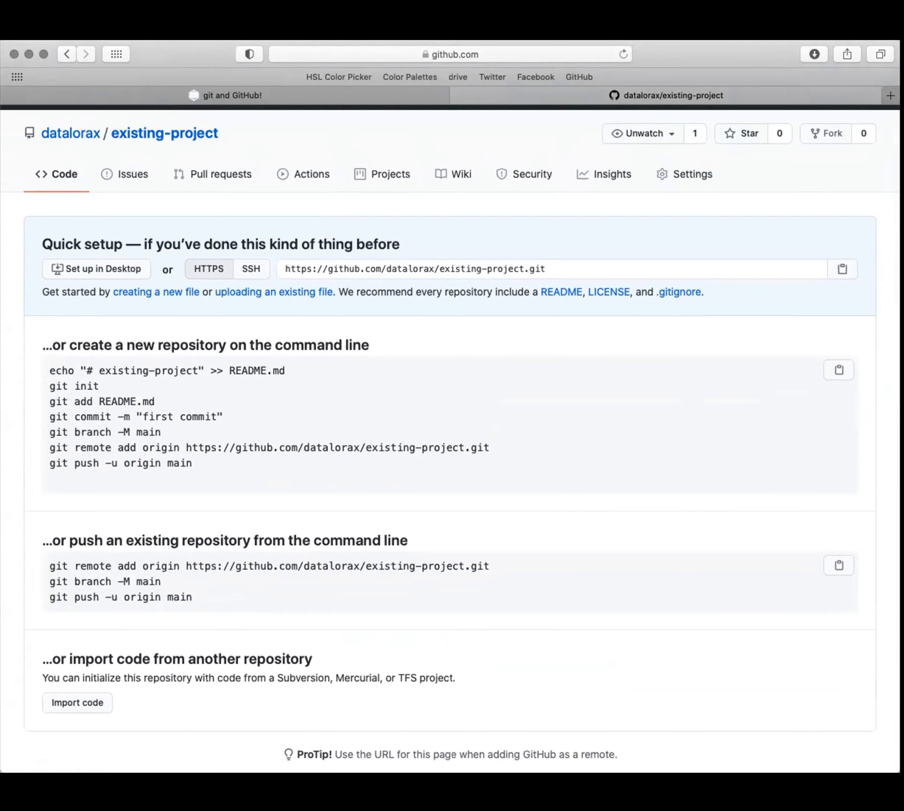
# Switch to GitKraken and start initializing a local-only repository, choosing the existing-project folder inside Teaching as its location.
pyautogui.press('super+Tab')
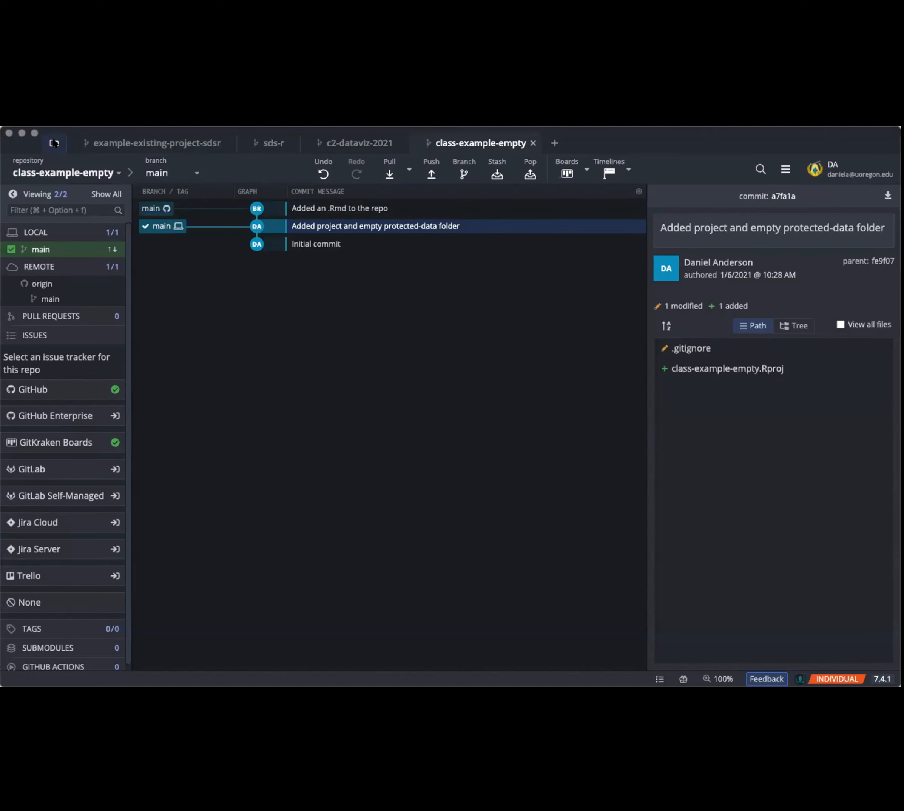
pyautogui.click(54, 143)
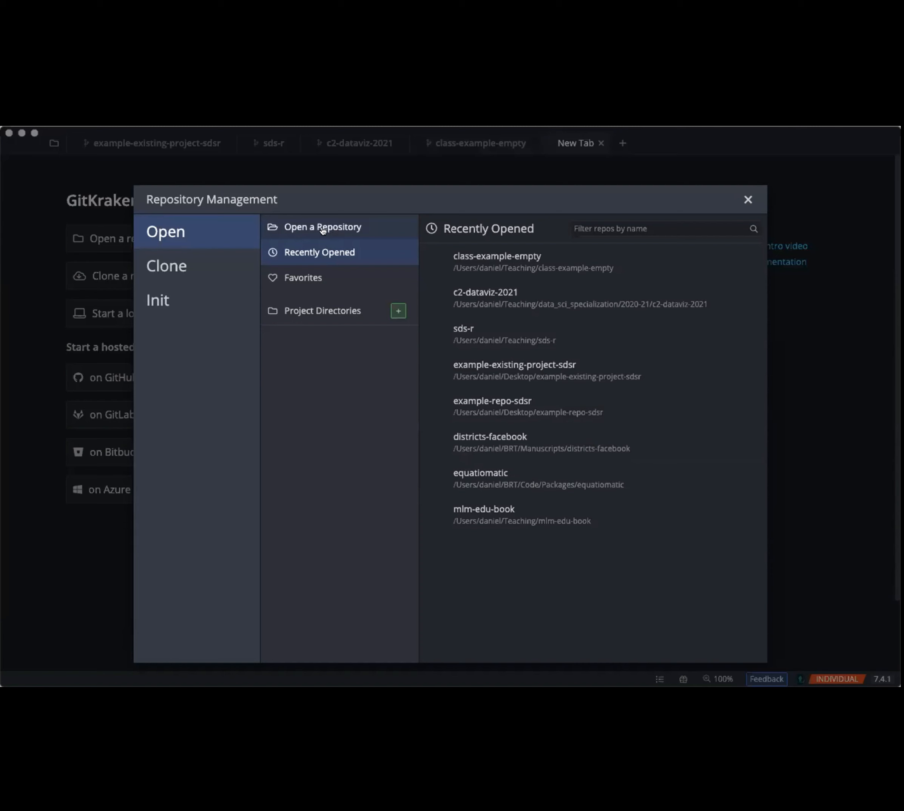
pyautogui.click(155, 308)
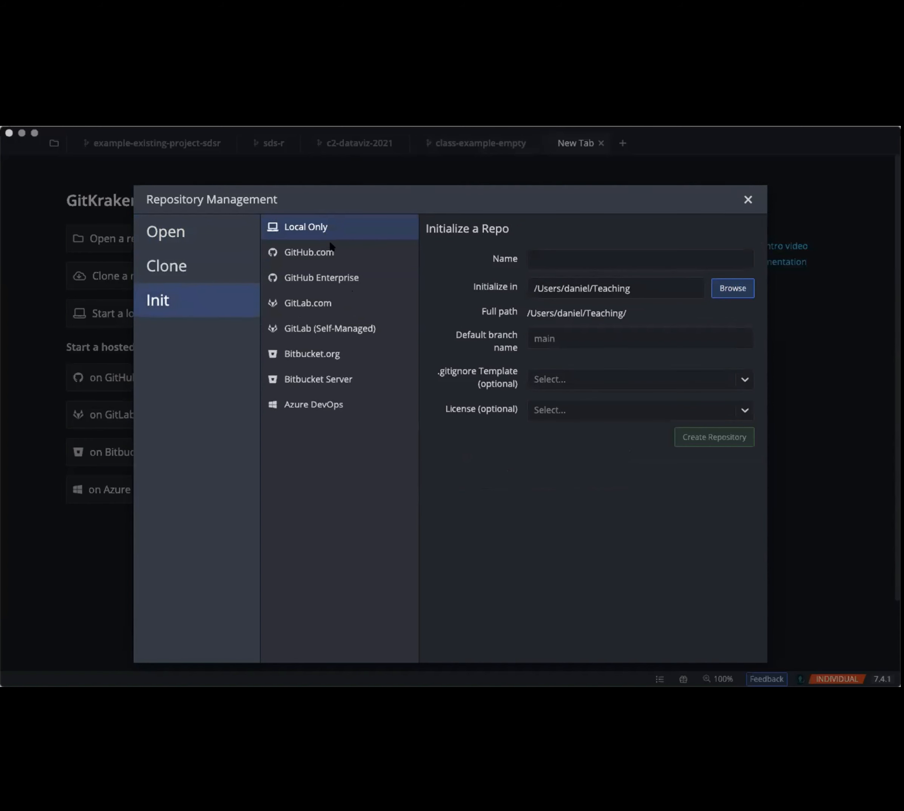
pyautogui.click(675, 391)
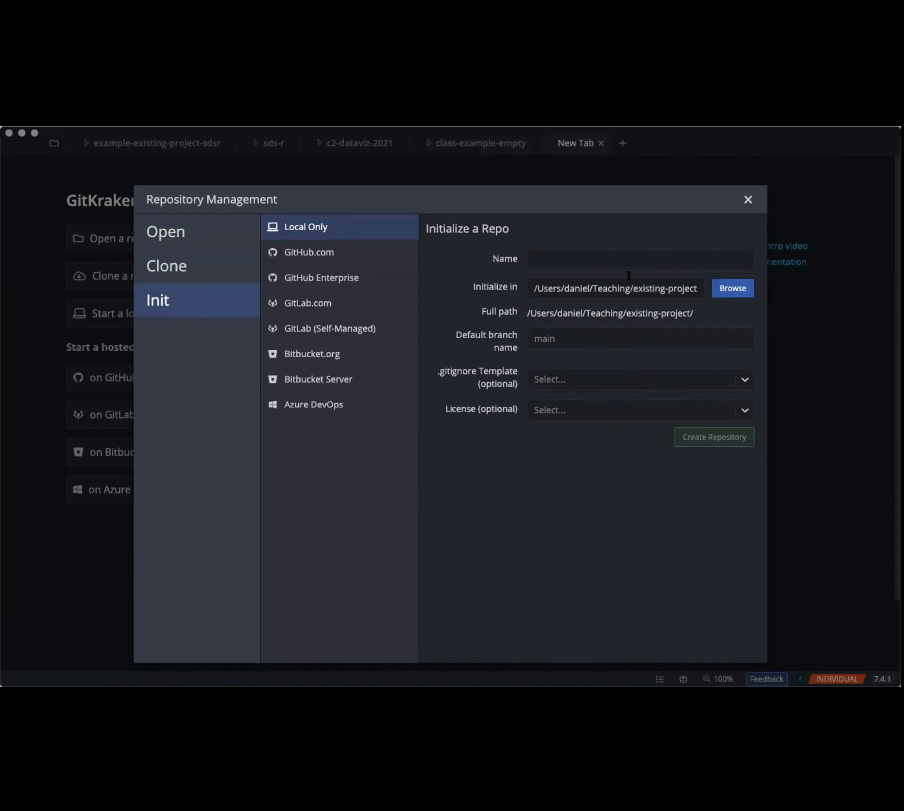
pyautogui.click(685, 288)
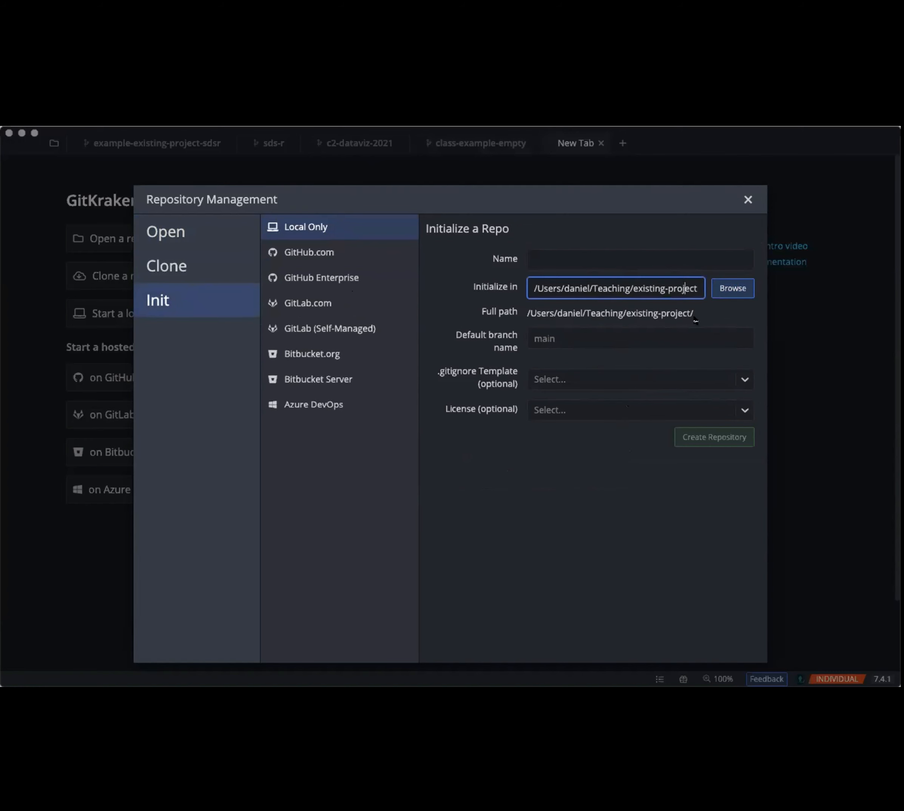
# Name the local repository existing-preojct and change its location to the parent Teaching folder.
pyautogui.click(618, 258)
pyautogui.write('esis')
pyautogui.press('BackSpace')
pyautogui.press('BackSpace')
pyautogui.press('BackSpace')
pyautogui.write('xisting-preojct')
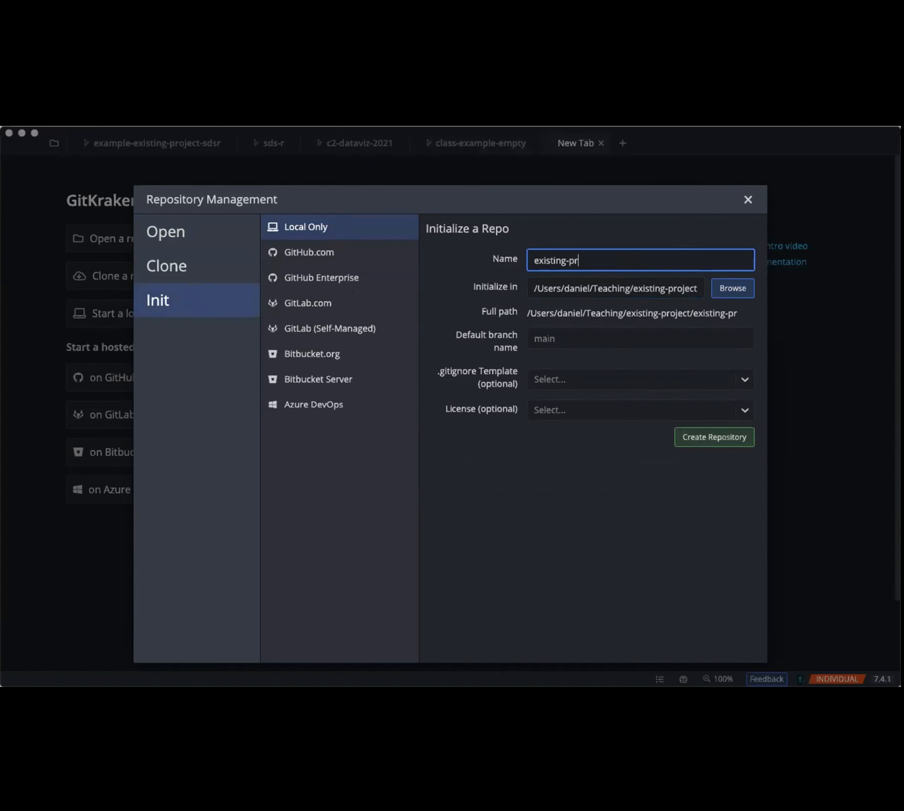
pyautogui.click(721, 285)
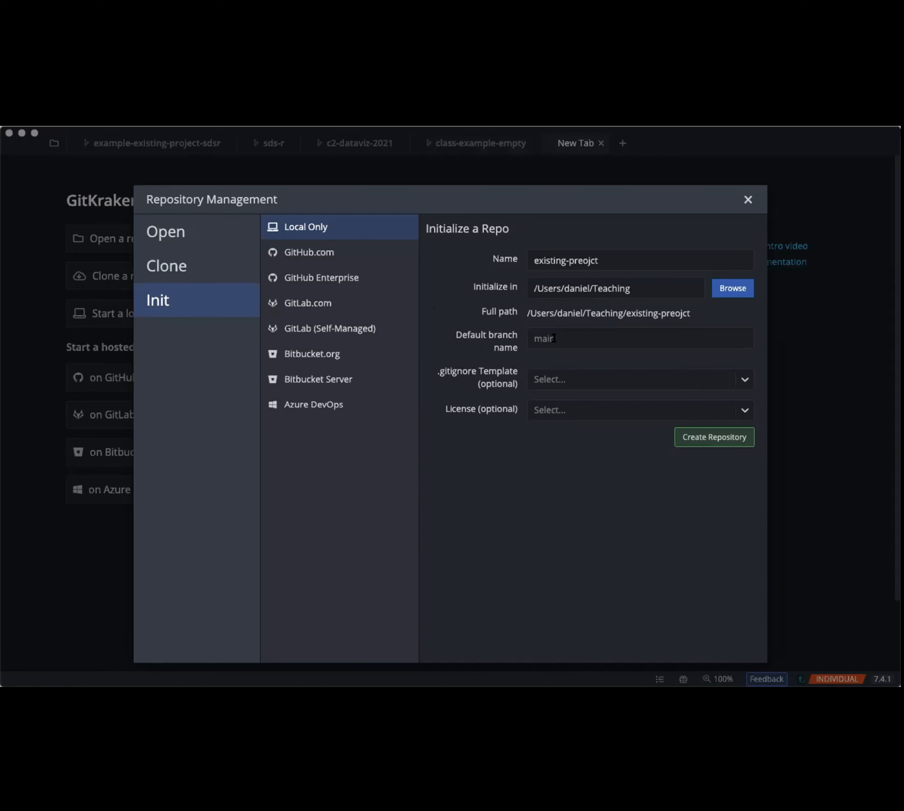
# Choose the R template for the local repository's .gitignore.
pyautogui.click(743, 381)
pyautogui.scroll(-5, 639, 513)
pyautogui.scroll(-10, 636, 522)
pyautogui.scroll(-8, 638, 522)
pyautogui.scroll(-10, 637, 521)
pyautogui.scroll(-10, 637, 523)
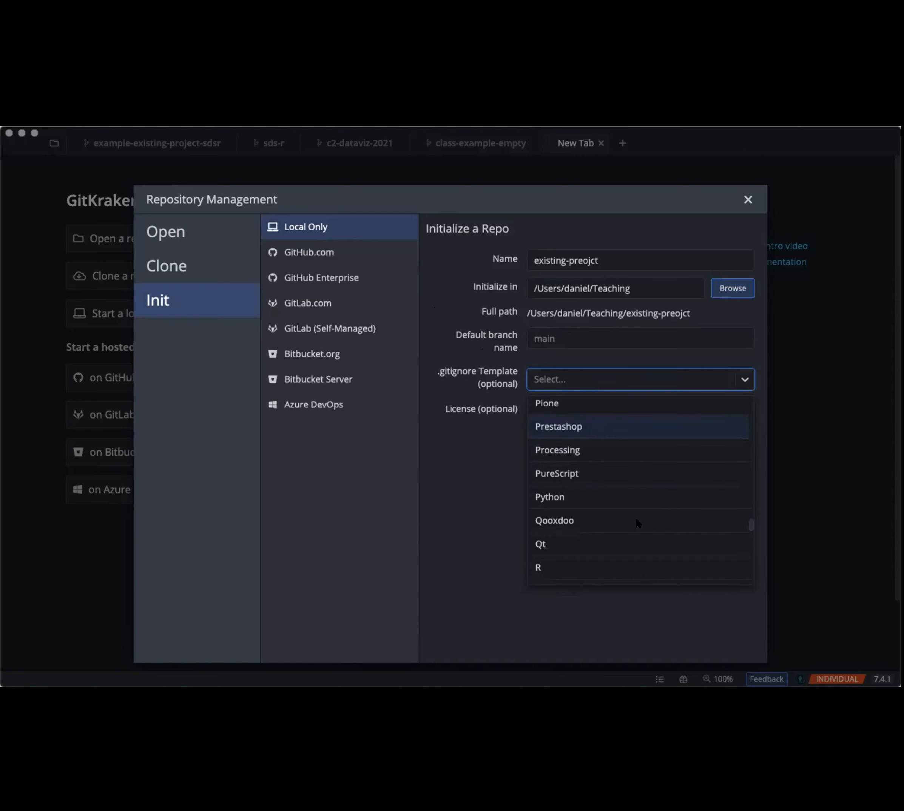
pyautogui.scroll(-2, 637, 520)
pyautogui.click(606, 536)
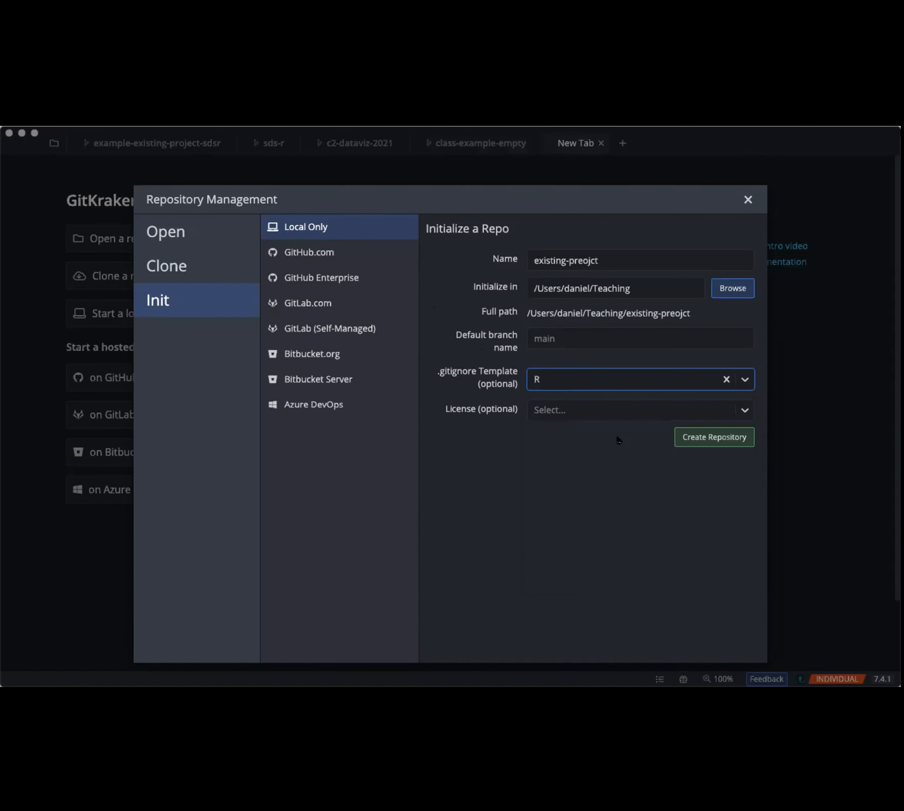
# Choose the MIT License and create the local repository.
pyautogui.click(748, 412)
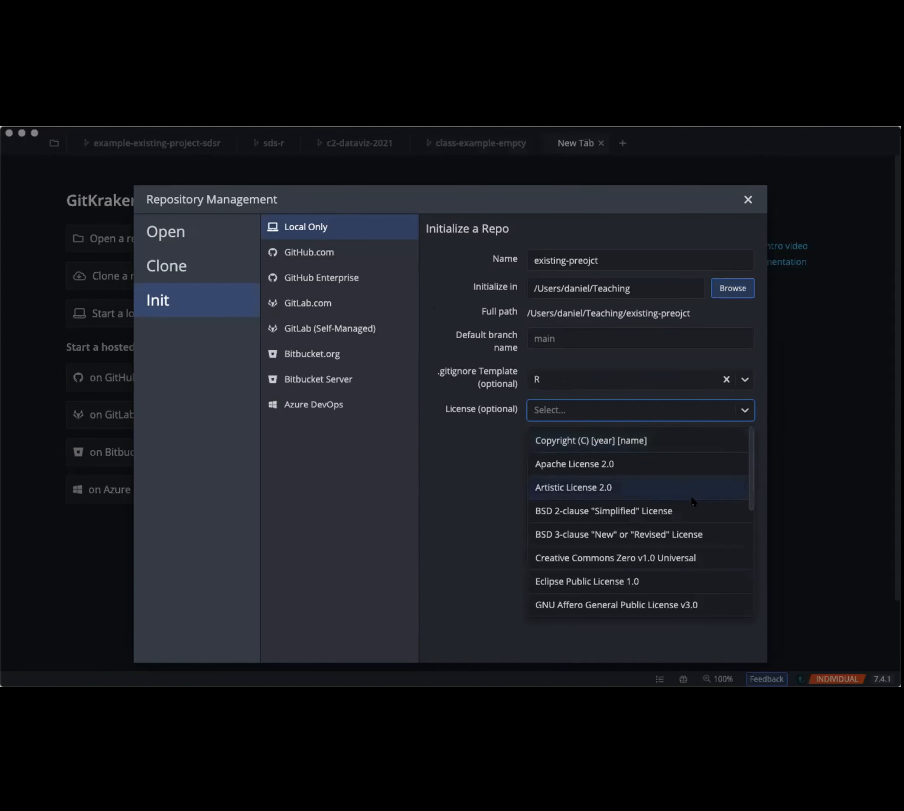
pyautogui.scroll(-5, 691, 538)
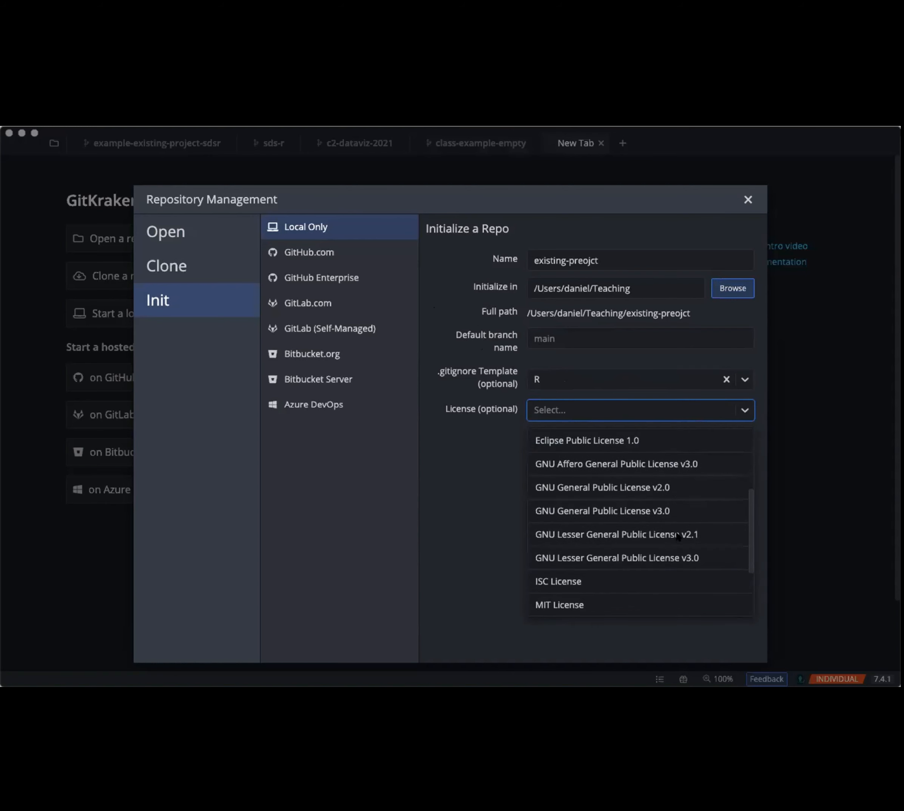
pyautogui.click(576, 599)
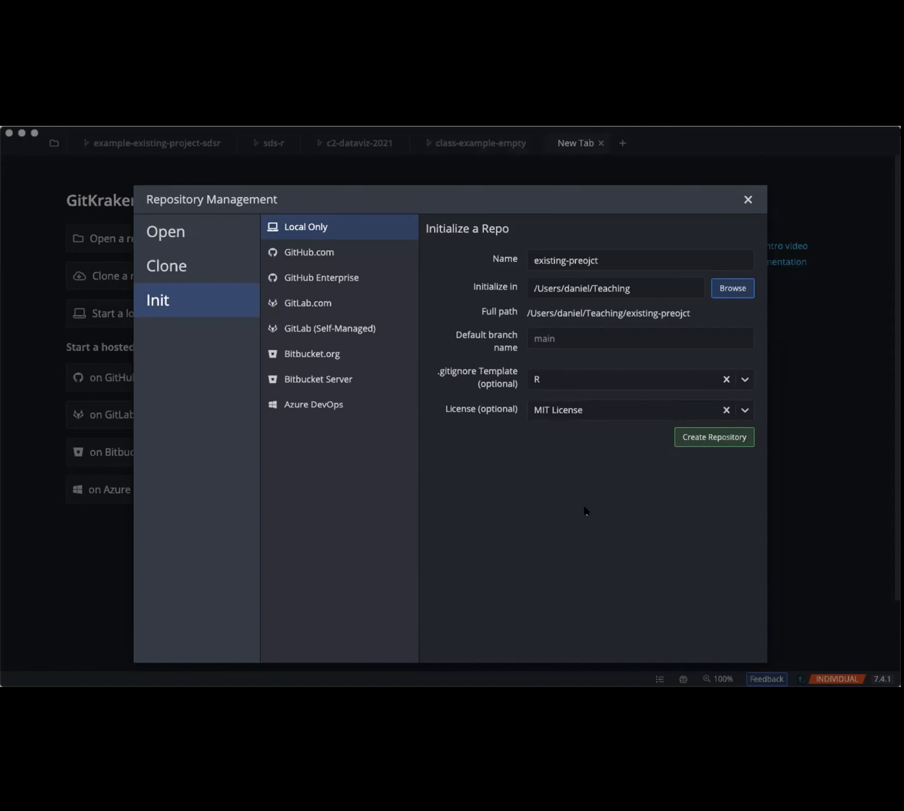
pyautogui.click(696, 436)
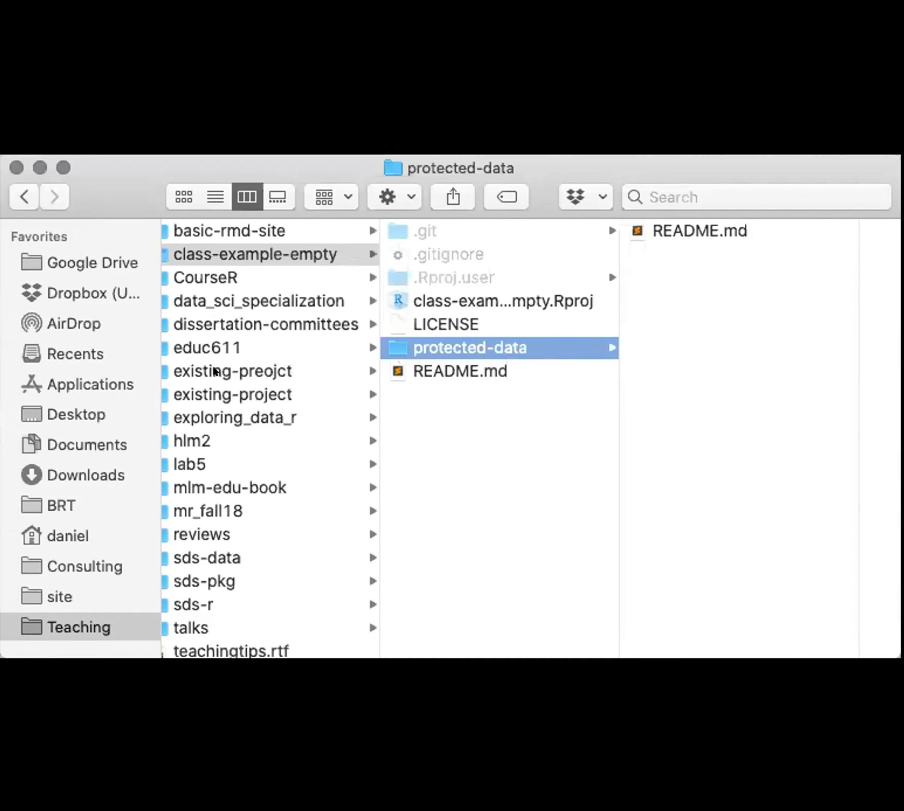
# In Finder, compare the contents of the existing-project and existing-preojct folders inside Teaching.
pyautogui.click(214, 391)
pyautogui.press('Up')
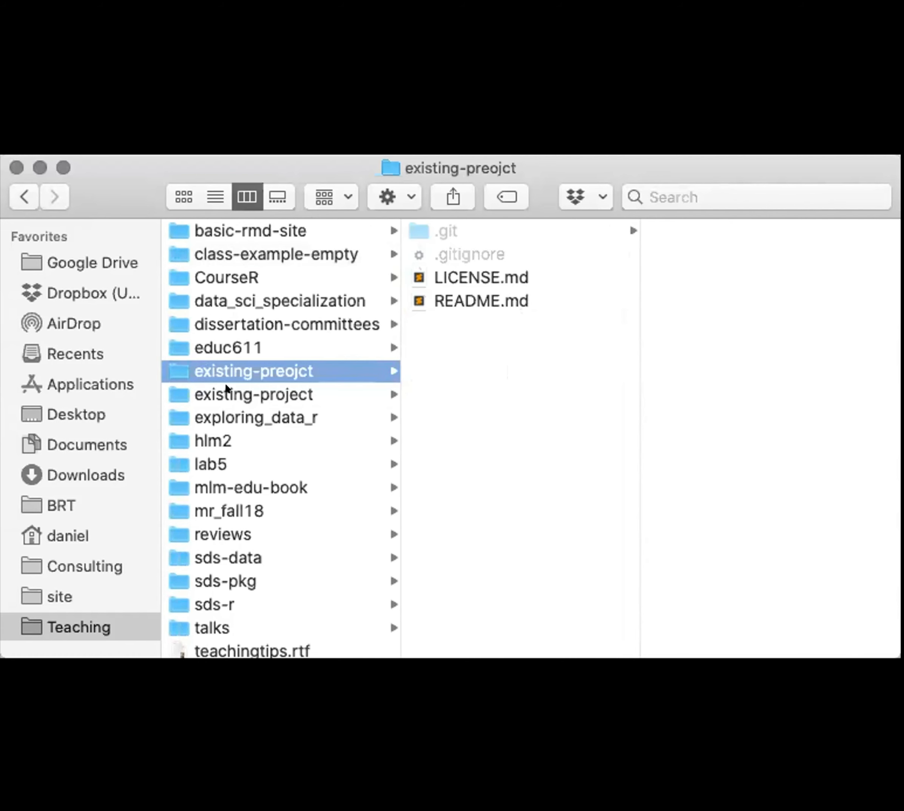
pyautogui.press('Down')
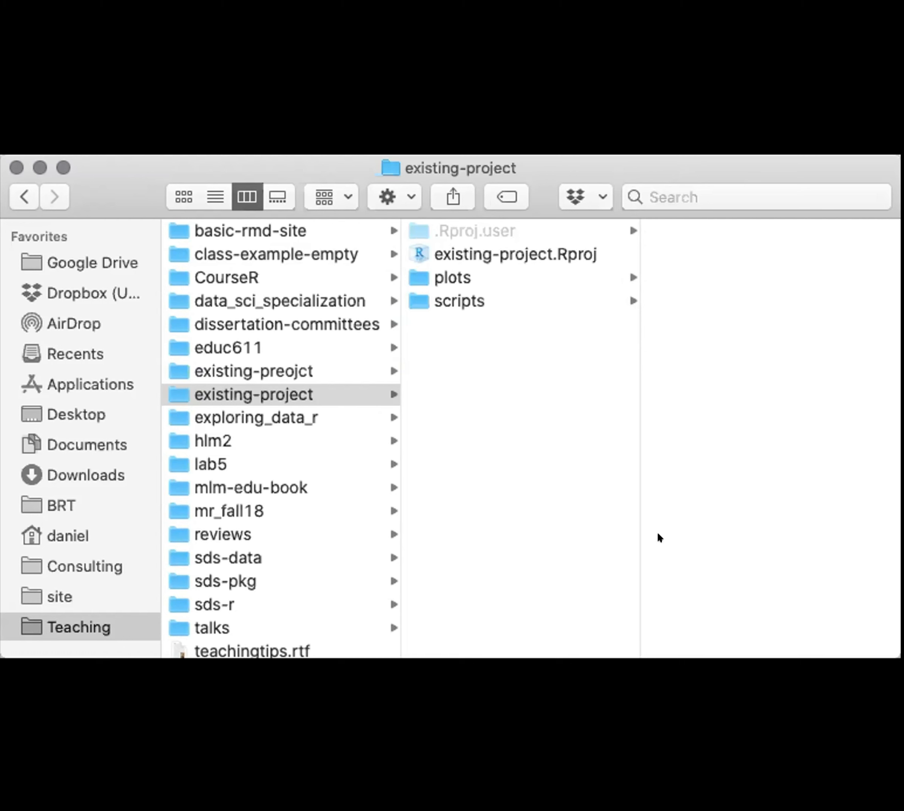
pyautogui.click(231, 370)
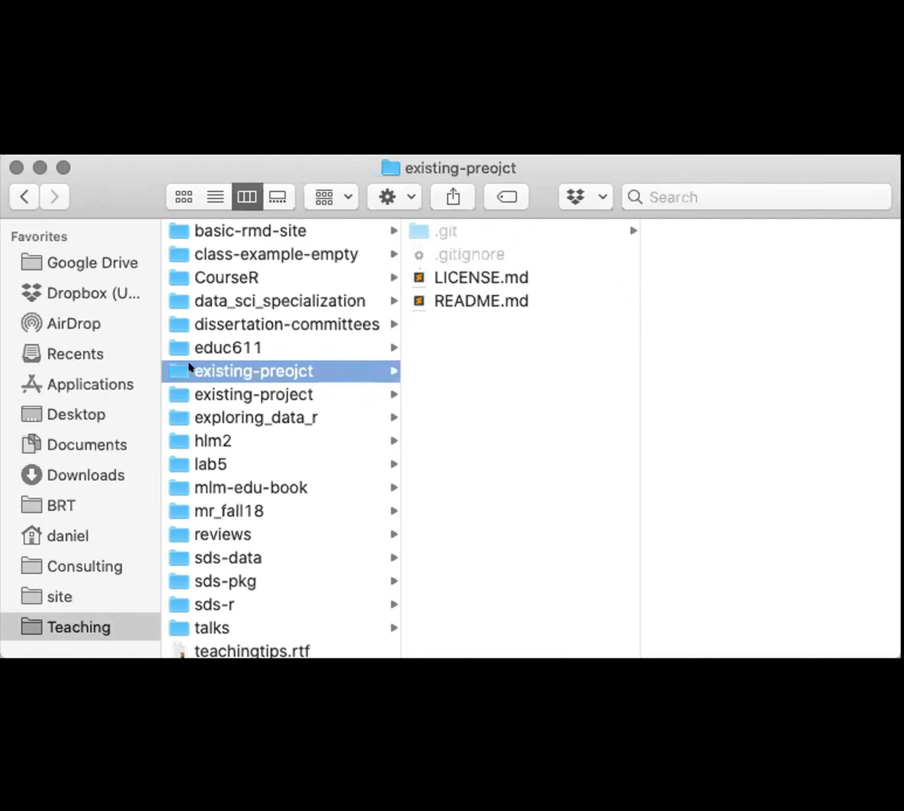
pyautogui.press('super+Tab')
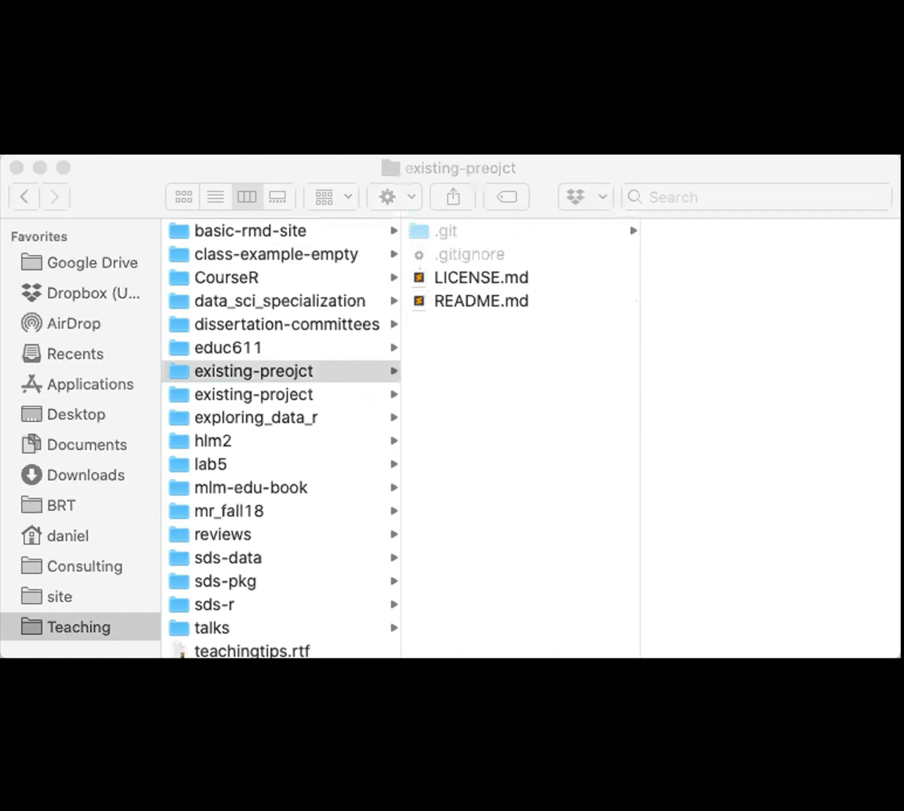
pyautogui.press('super+Tab')
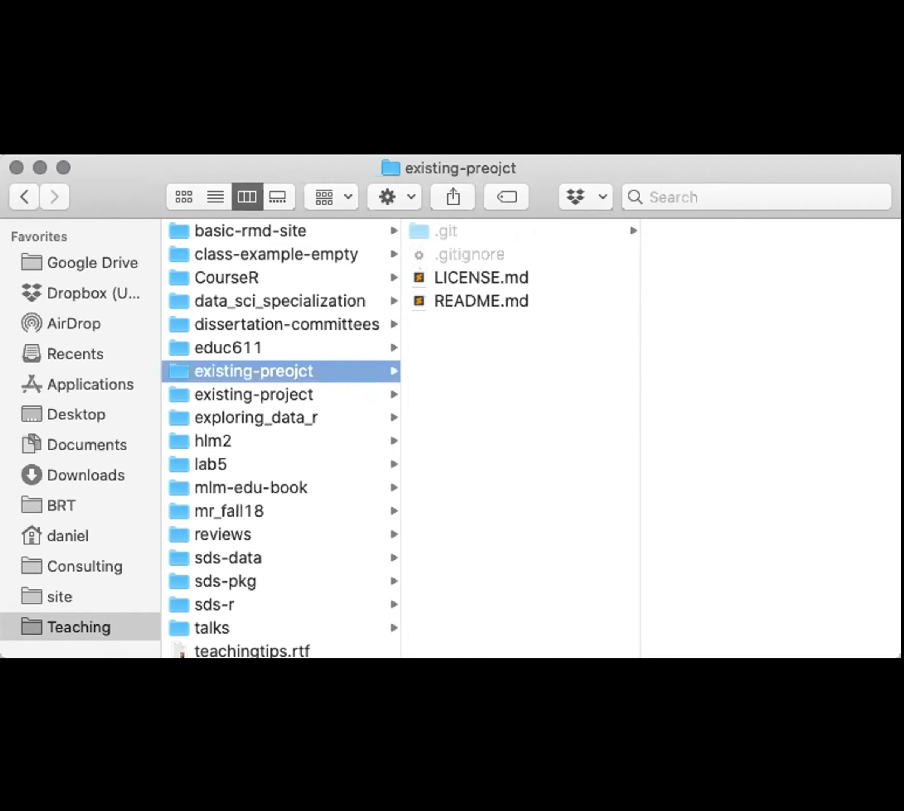
pyautogui.press('super+Tab')
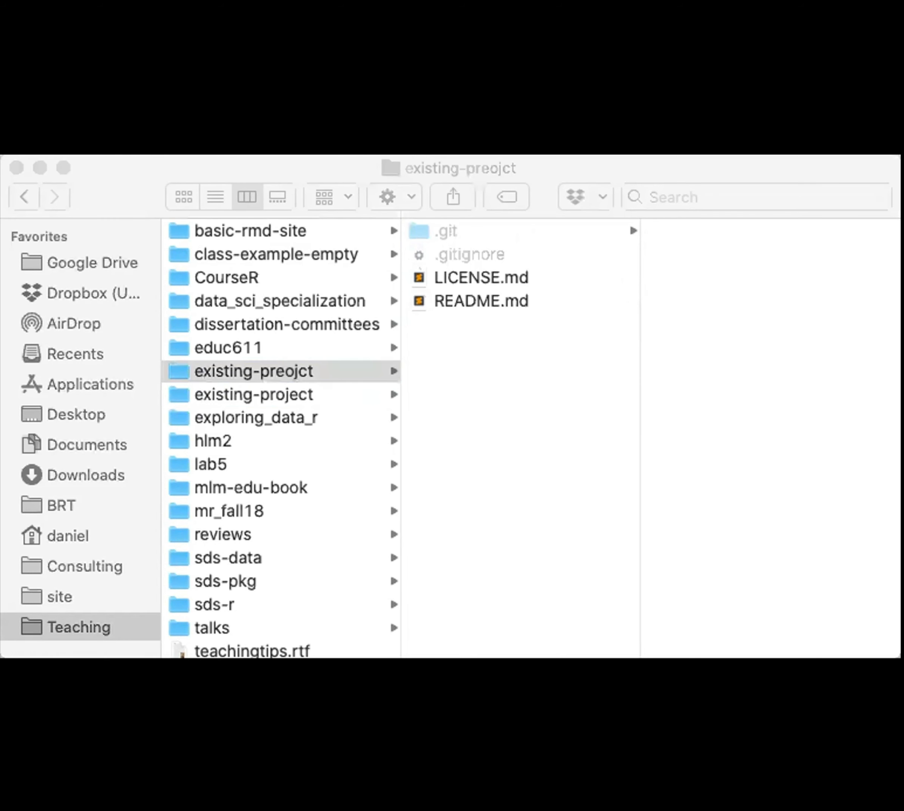
pyautogui.press('super+Tab')
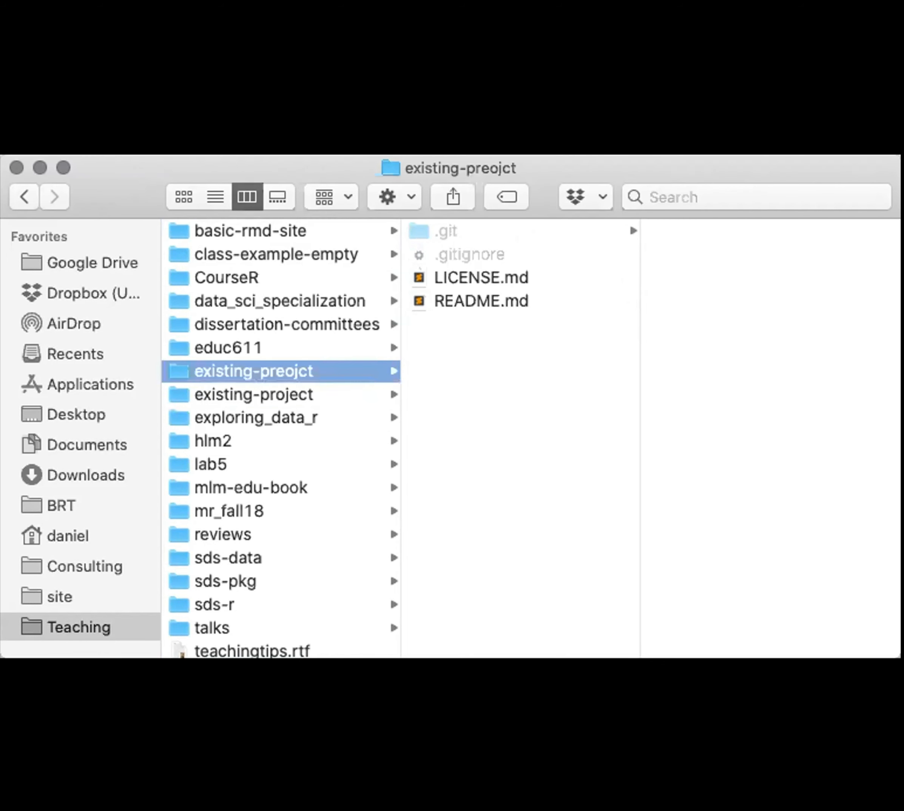
# Delete the misspelled existing-preojct folder from Teaching and switch back to GitKraken.
pyautogui.press('super+BackSpace')
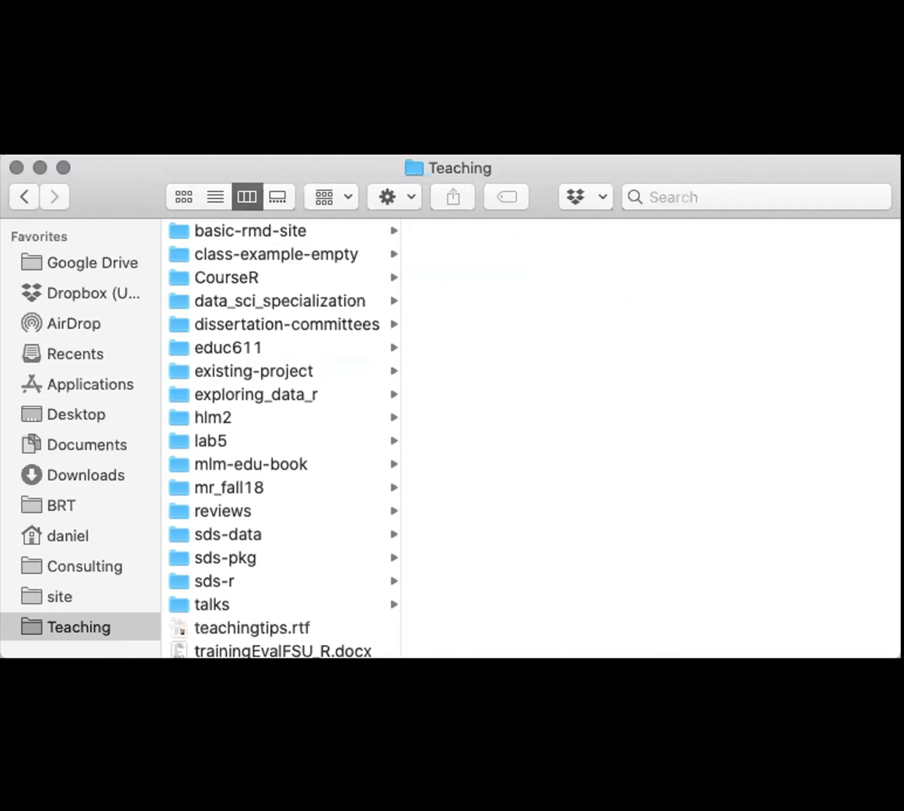
pyautogui.press('super+Tab')
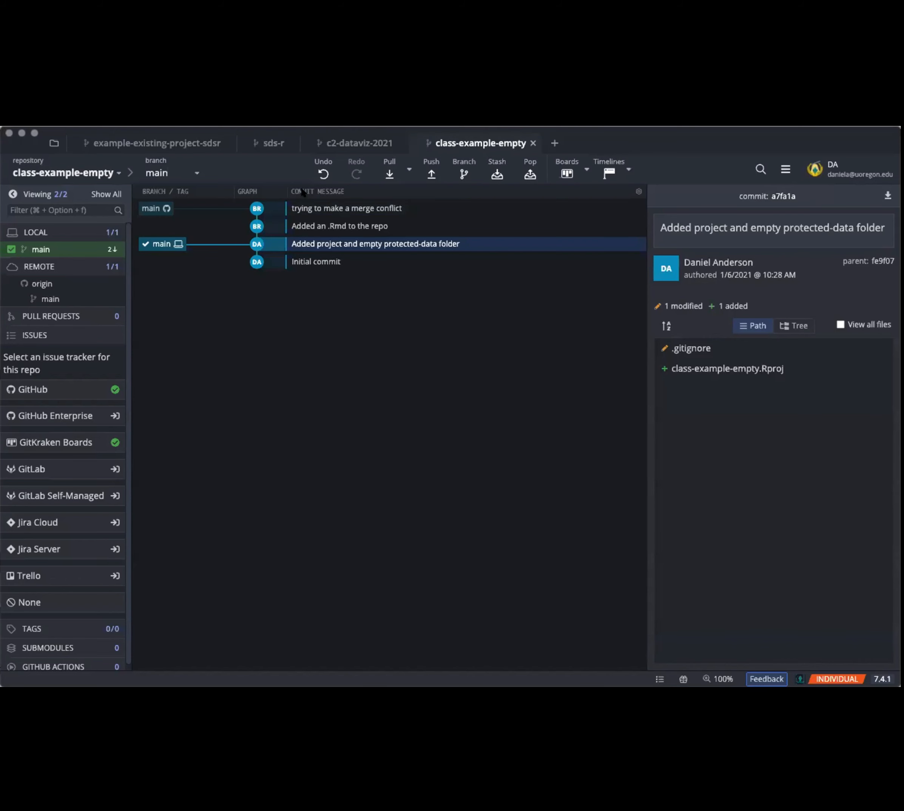
# Start initializing a local-only repository named exisitng-project in the Teaching folder.
pyautogui.click(52, 144)
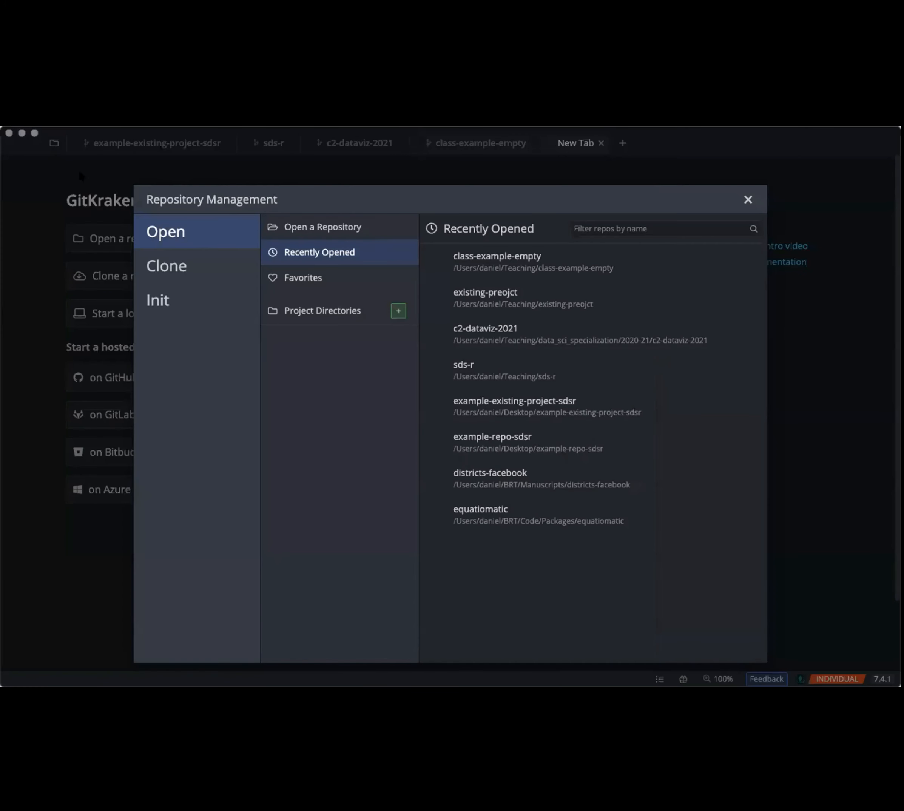
pyautogui.click(173, 302)
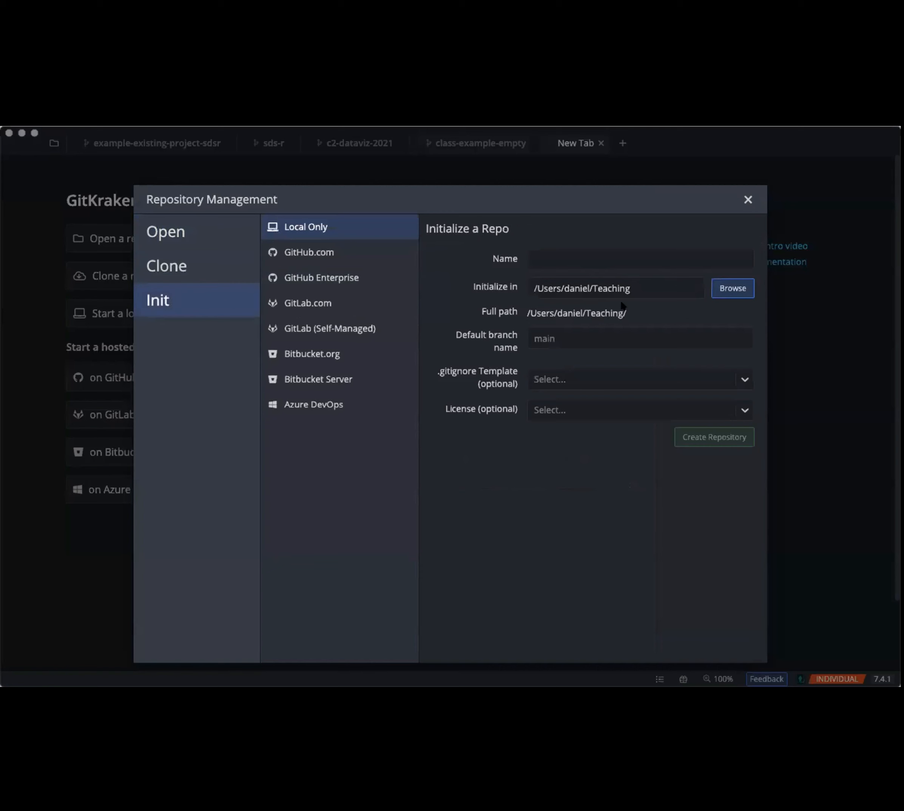
pyautogui.click(588, 257)
pyautogui.write('e')
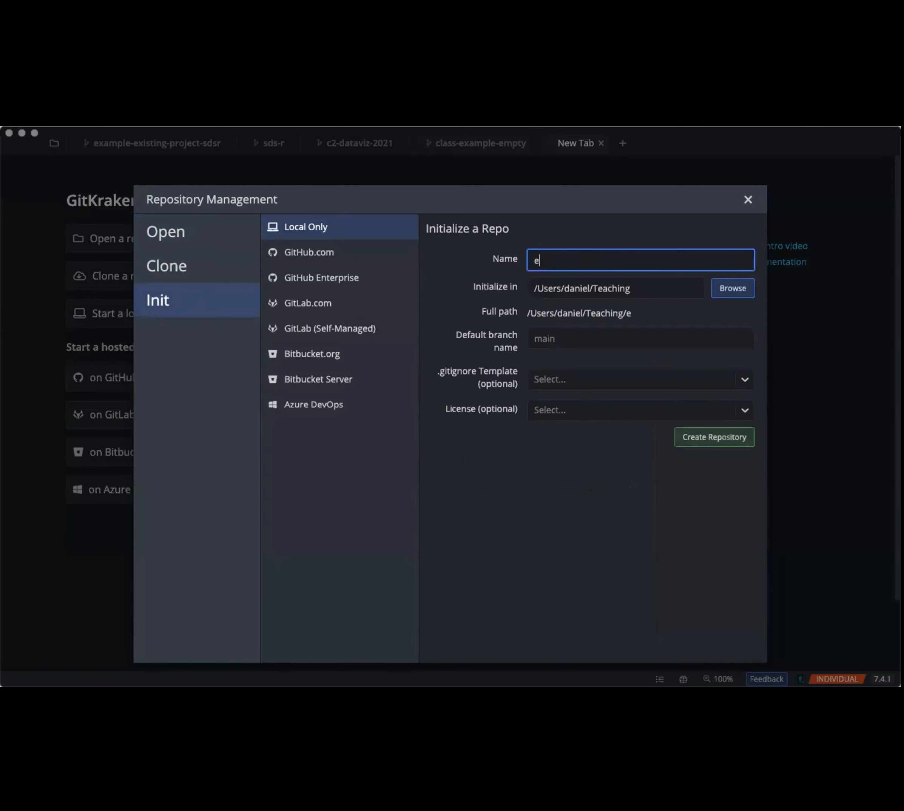
pyautogui.write('xisitng-preo')
pyautogui.write('ject')
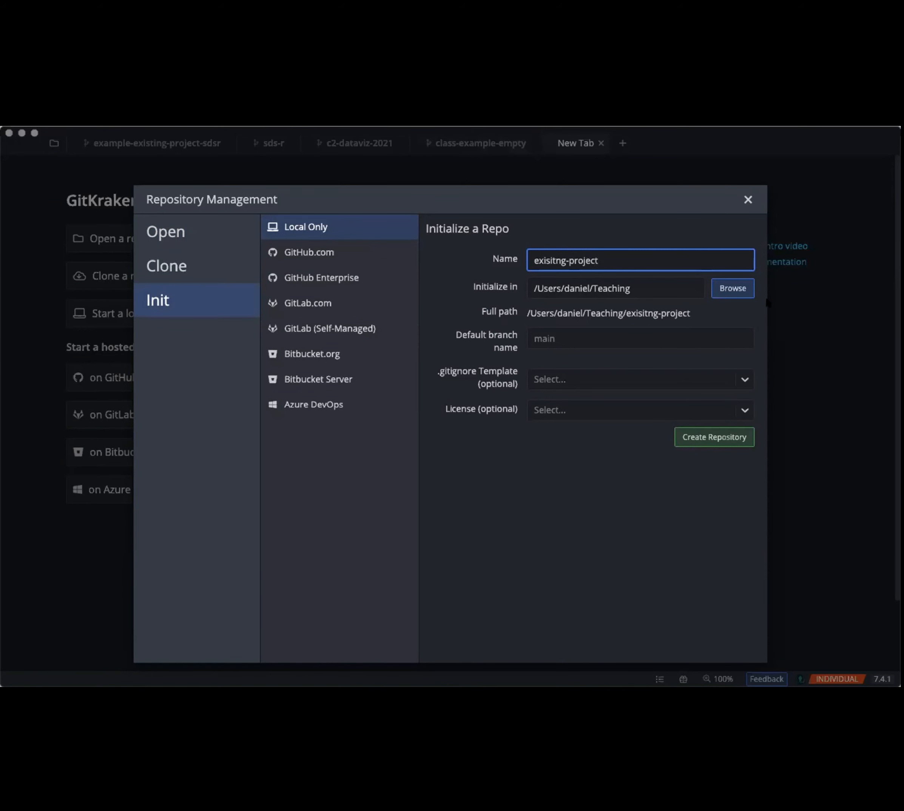
# Choose the R .gitignore template for the exisitng-project repository, replacing the mistaken Agda choice.
pyautogui.click(635, 336)
pyautogui.click(623, 385)
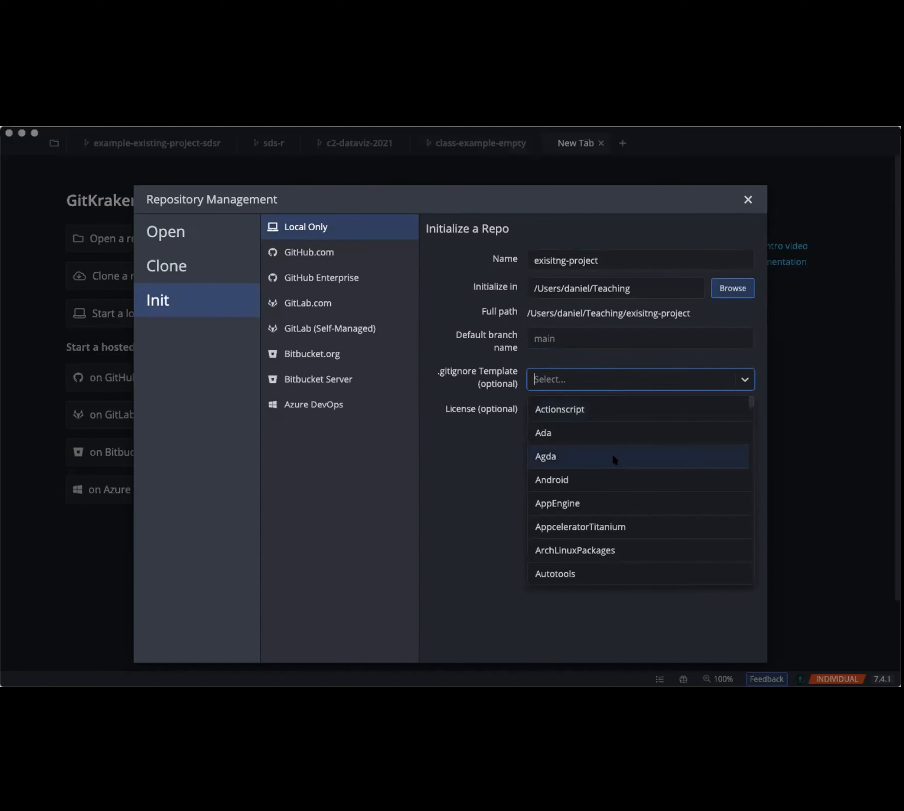
pyautogui.click(613, 454)
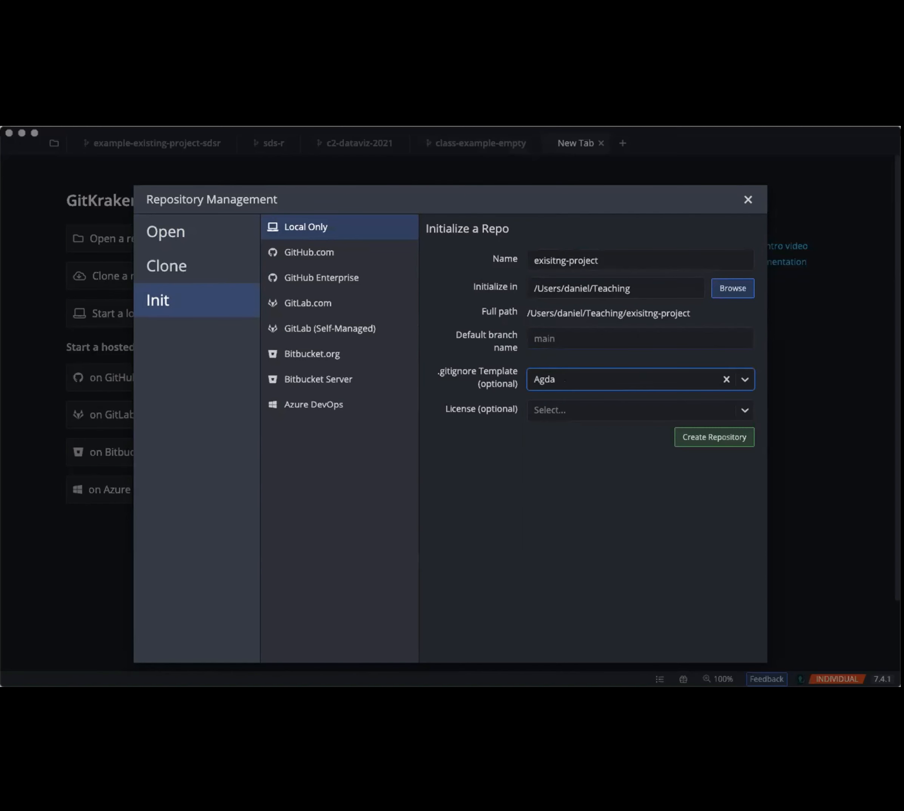
pyautogui.click(638, 379)
pyautogui.click(727, 380)
pyautogui.click(731, 379)
pyautogui.scroll(-10, 592, 531)
pyautogui.scroll(-15, 592, 530)
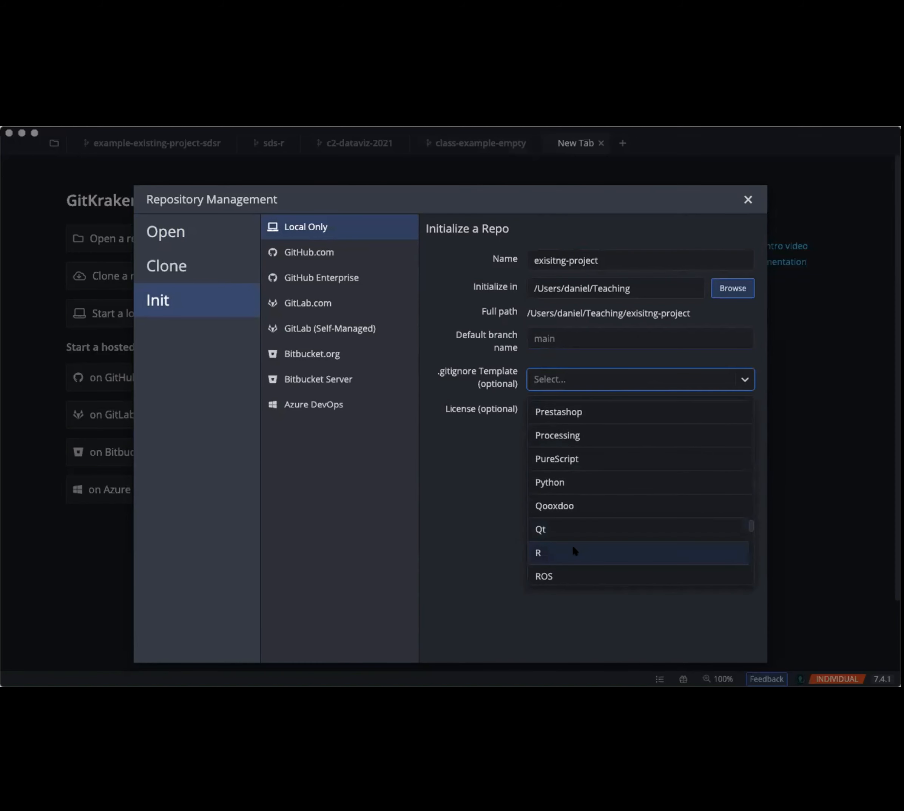
pyautogui.click(572, 544)
# Create the exisitng-project repository with the MIT License, and close it because of the misspelled name.
pyautogui.click(743, 411)
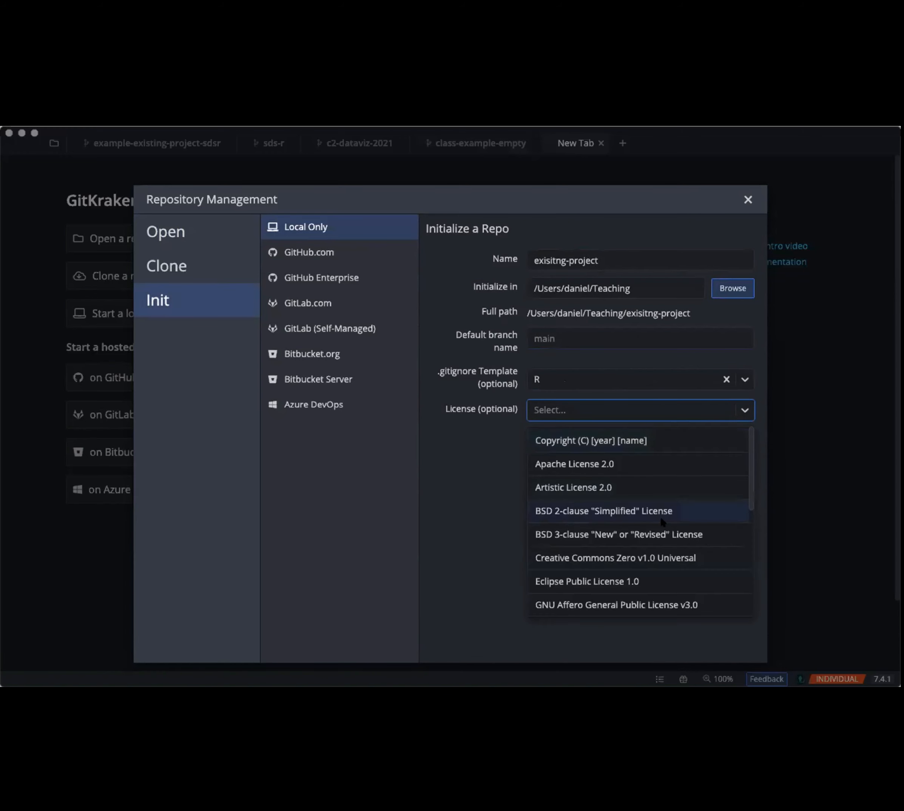
pyautogui.scroll(-5, 637, 539)
pyautogui.click(615, 556)
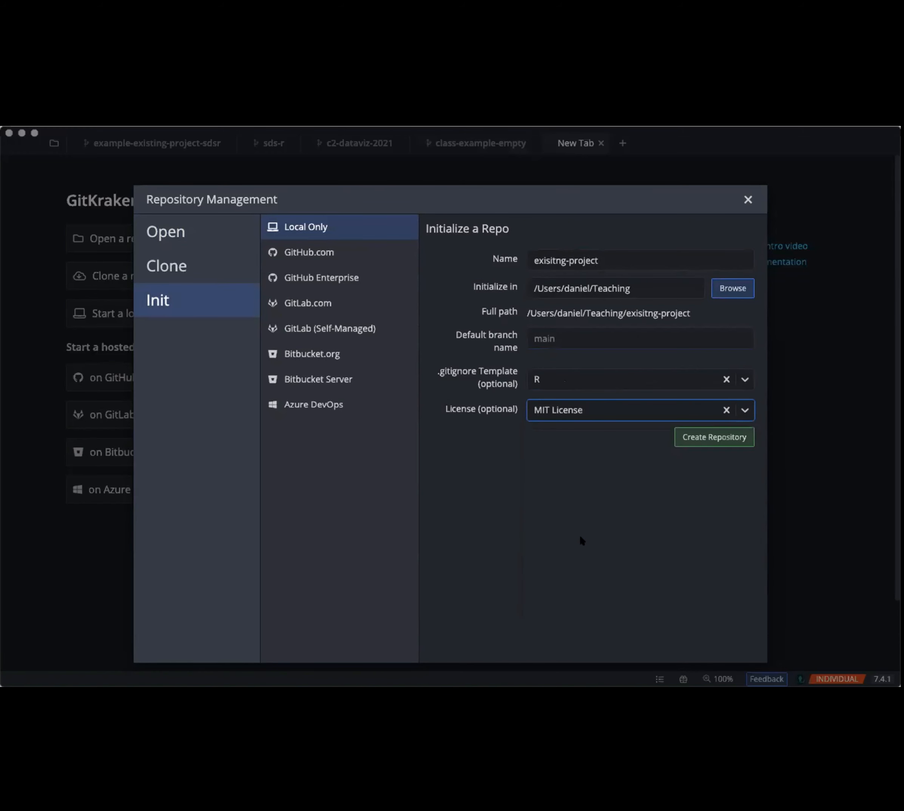
pyautogui.click(712, 436)
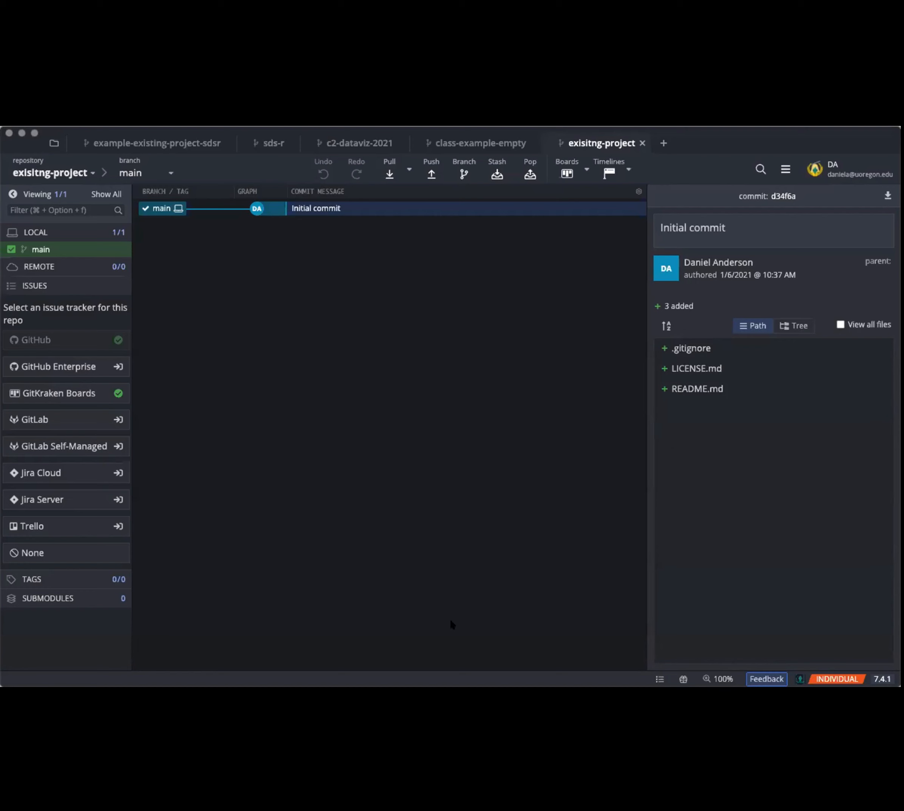
pyautogui.click(642, 143)
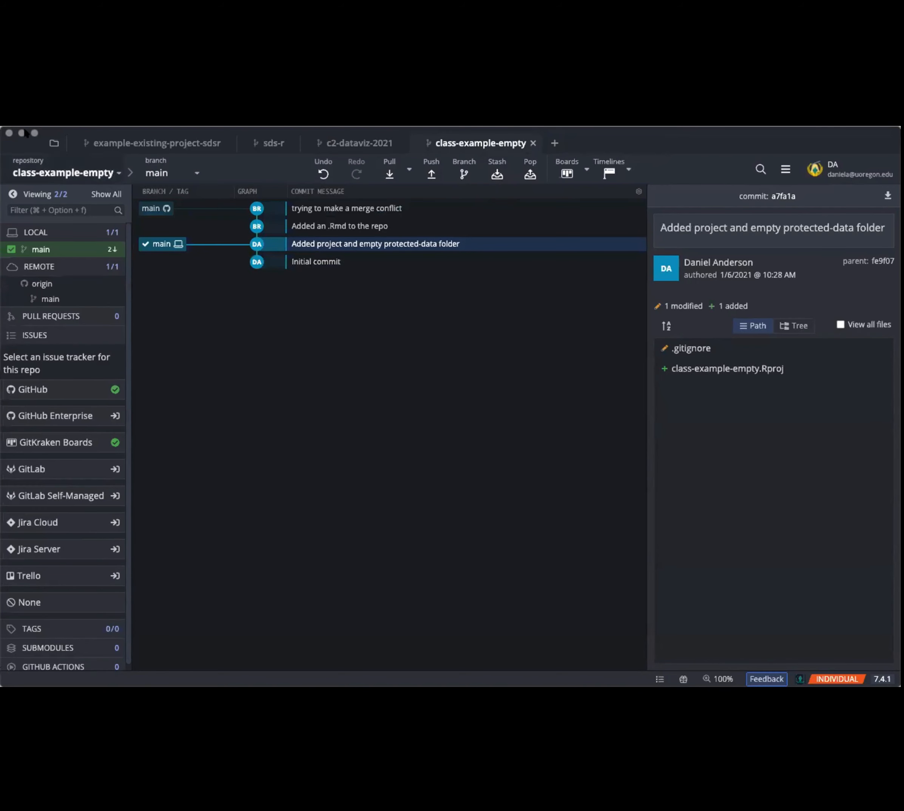
# Start initializing a local-only repository in the Teaching folder, named existing-project to match the existing project folder exactly.
pyautogui.click(55, 143)
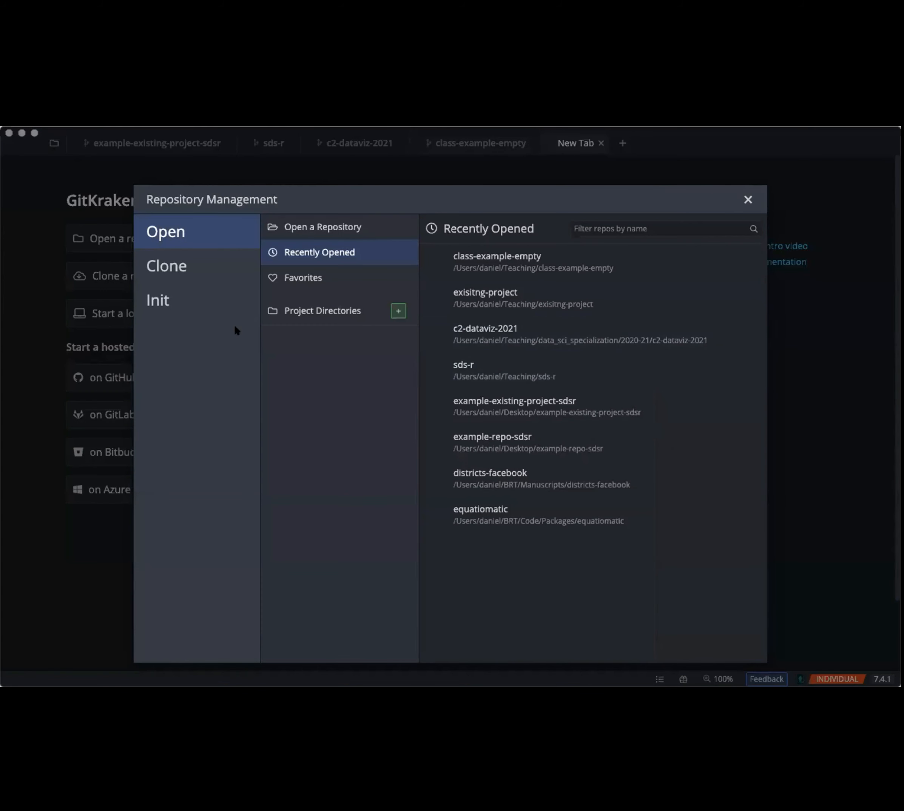
pyautogui.click(201, 305)
pyautogui.click(575, 257)
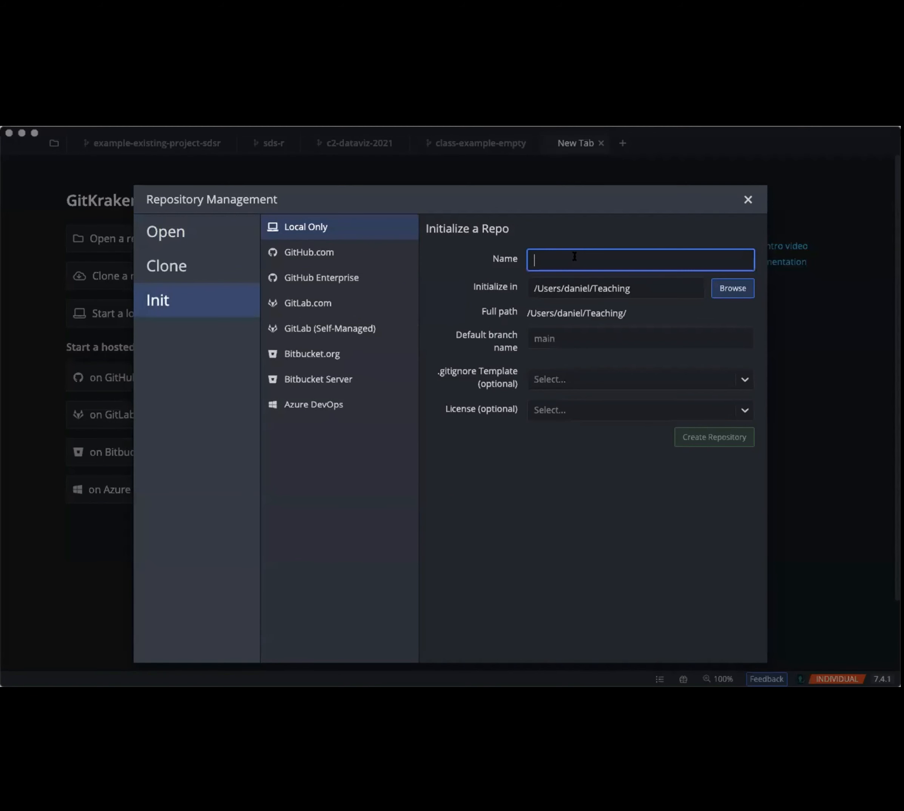
pyautogui.write('existing-')
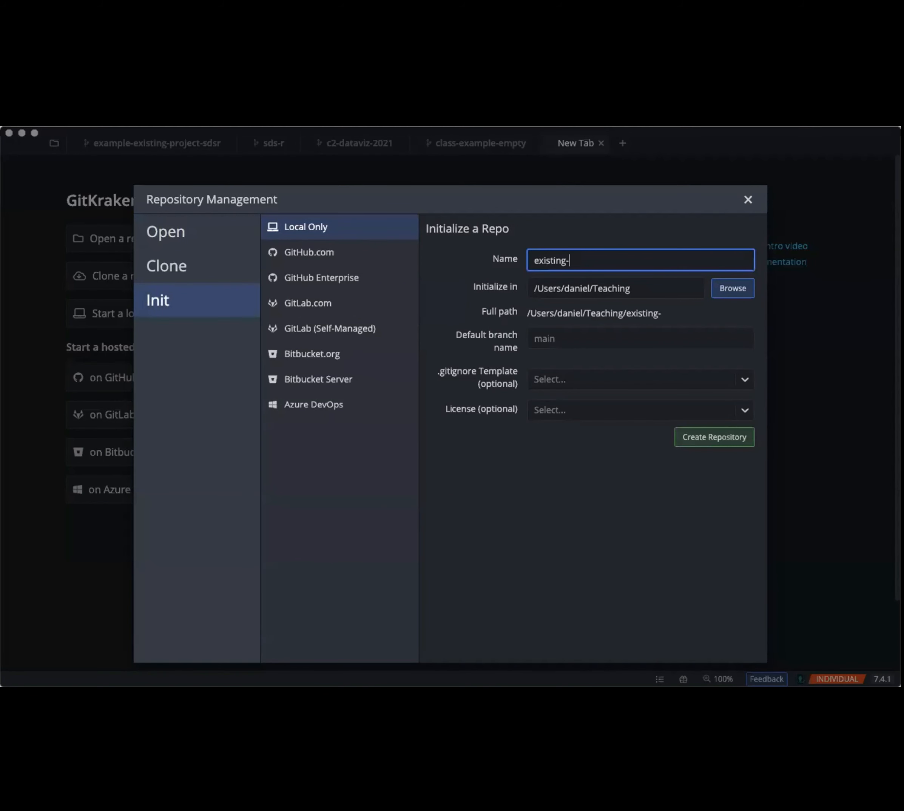
pyautogui.write('project')
pyautogui.click(452, 288)
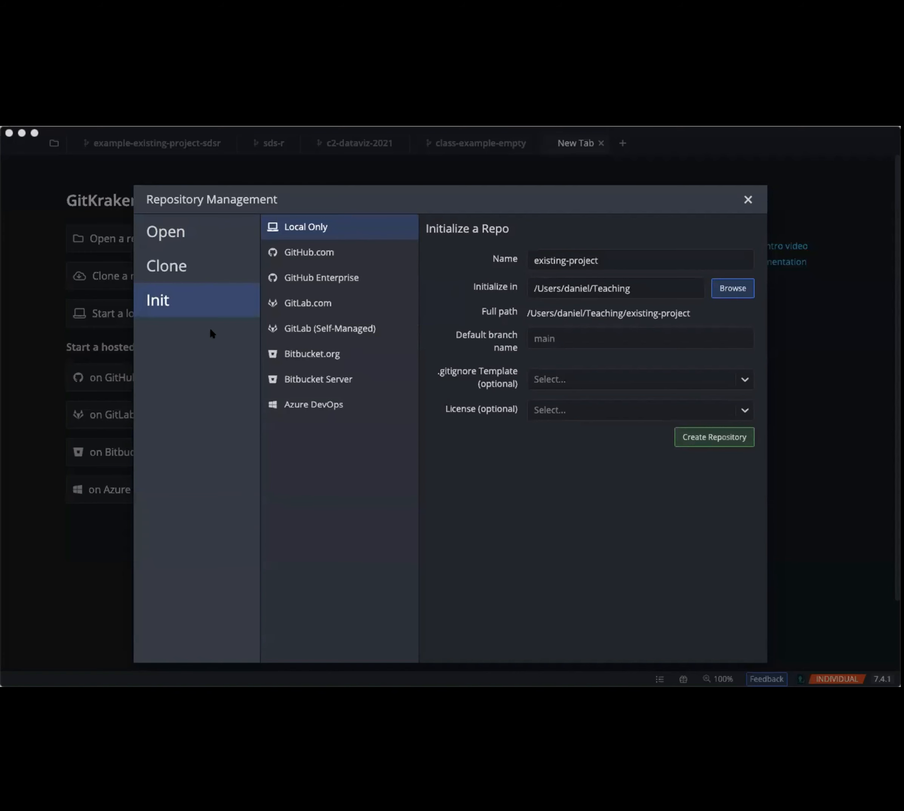
pyautogui.press('Tab')
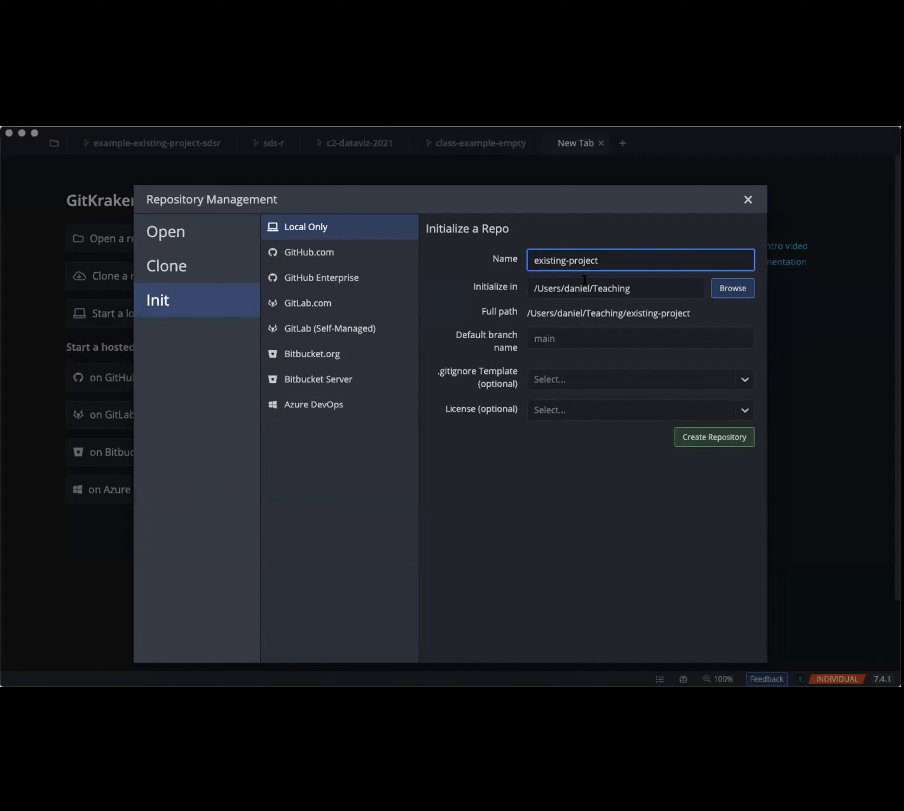
pyautogui.tripleClick(612, 262)
pyautogui.click(613, 262)
# Choose the R template for the existing-project repository's .gitignore.
pyautogui.click(648, 380)
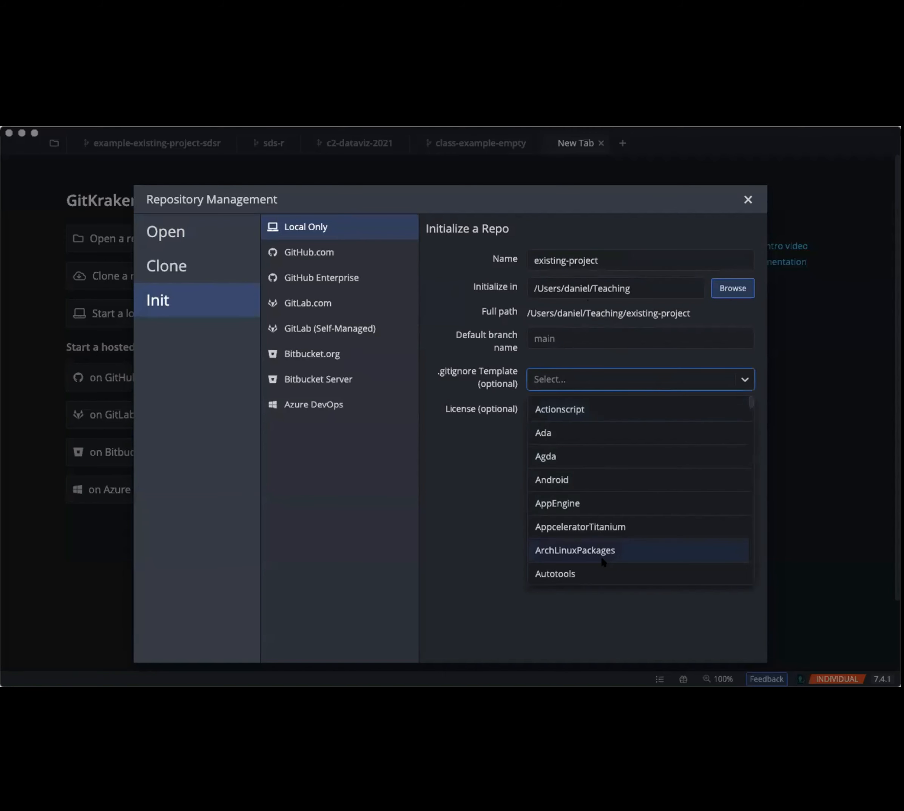
pyautogui.scroll(-5, 602, 561)
pyautogui.scroll(-8, 603, 562)
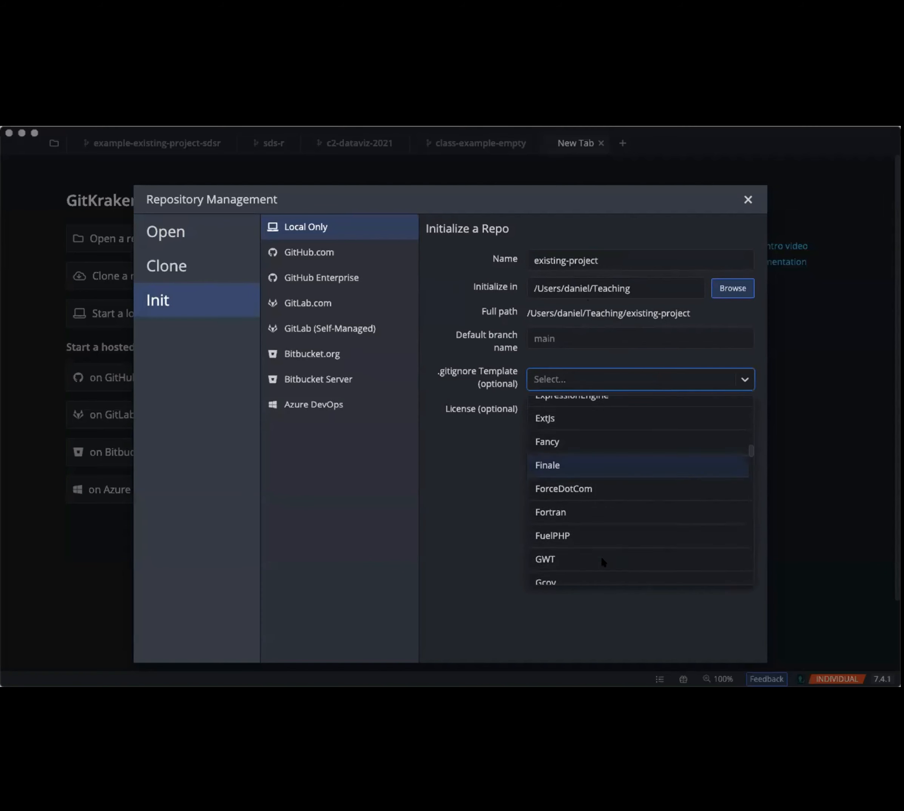
pyautogui.scroll(-10, 602, 561)
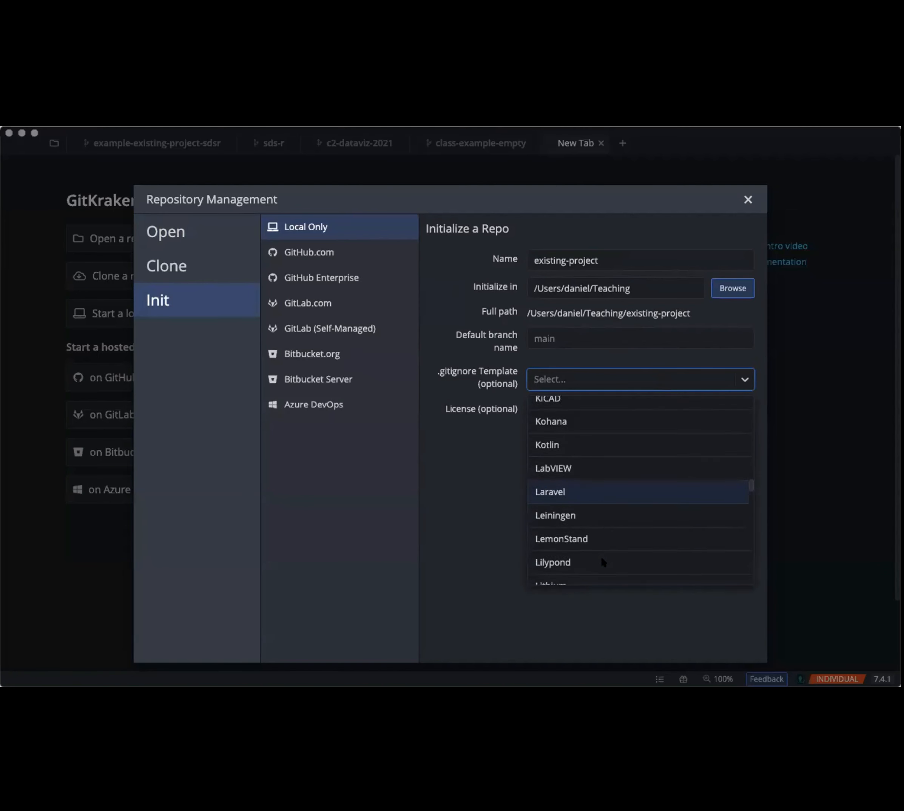
pyautogui.scroll(-10, 602, 561)
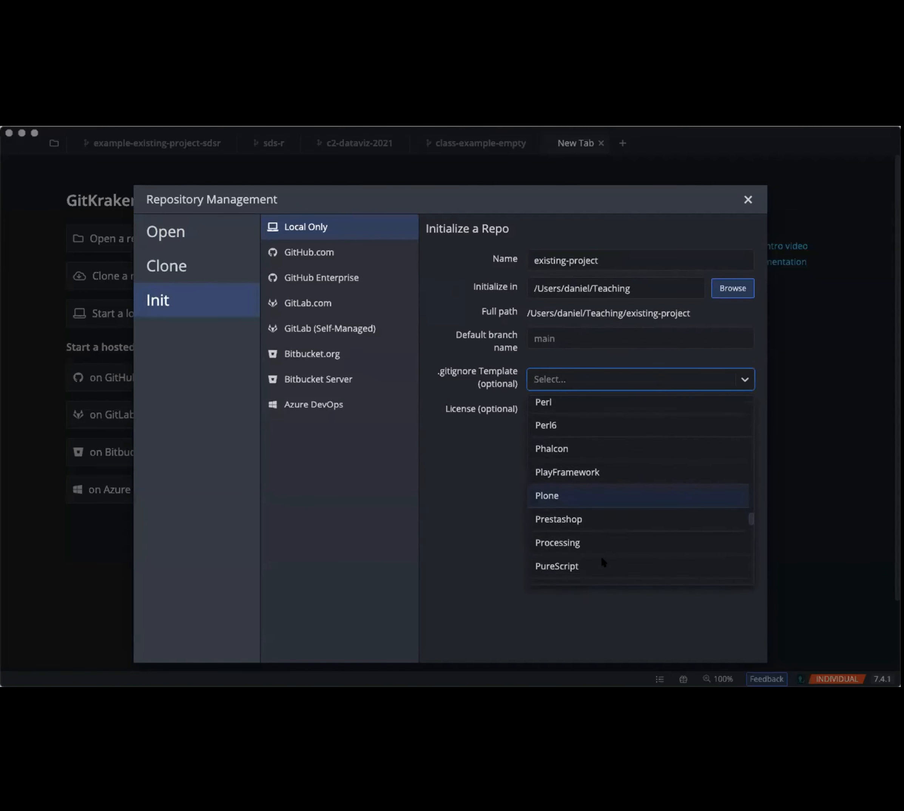
pyautogui.scroll(-1, 603, 561)
pyautogui.click(561, 530)
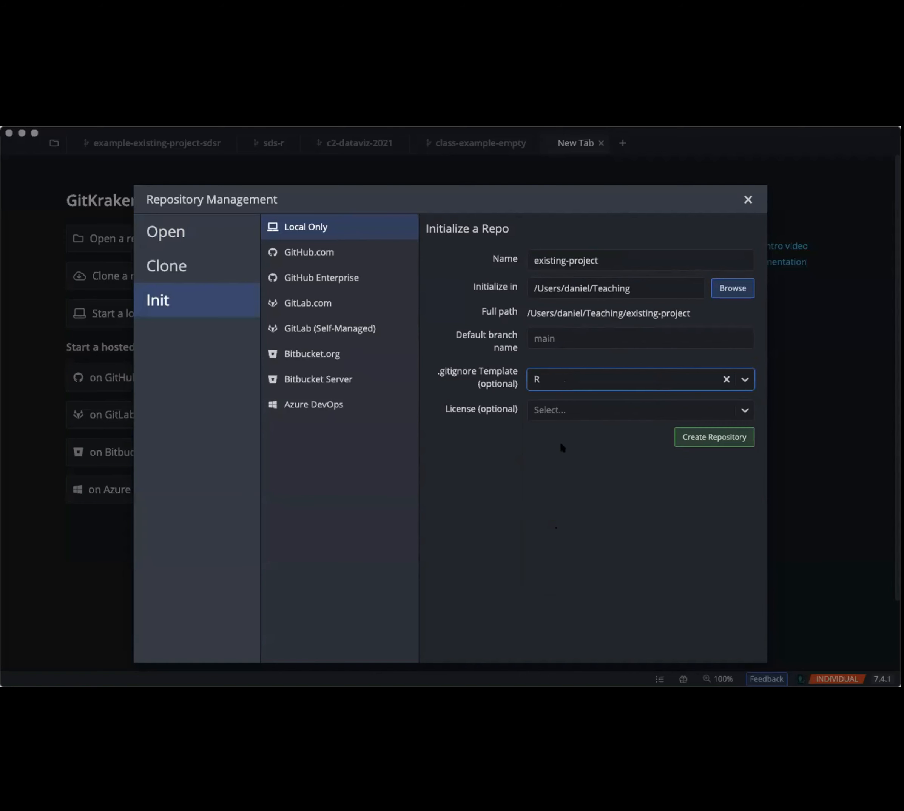
# Choose the MIT License and create the existing-project repository.
pyautogui.click(650, 410)
pyautogui.scroll(-5, 623, 503)
pyautogui.click(601, 505)
pyautogui.click(722, 436)
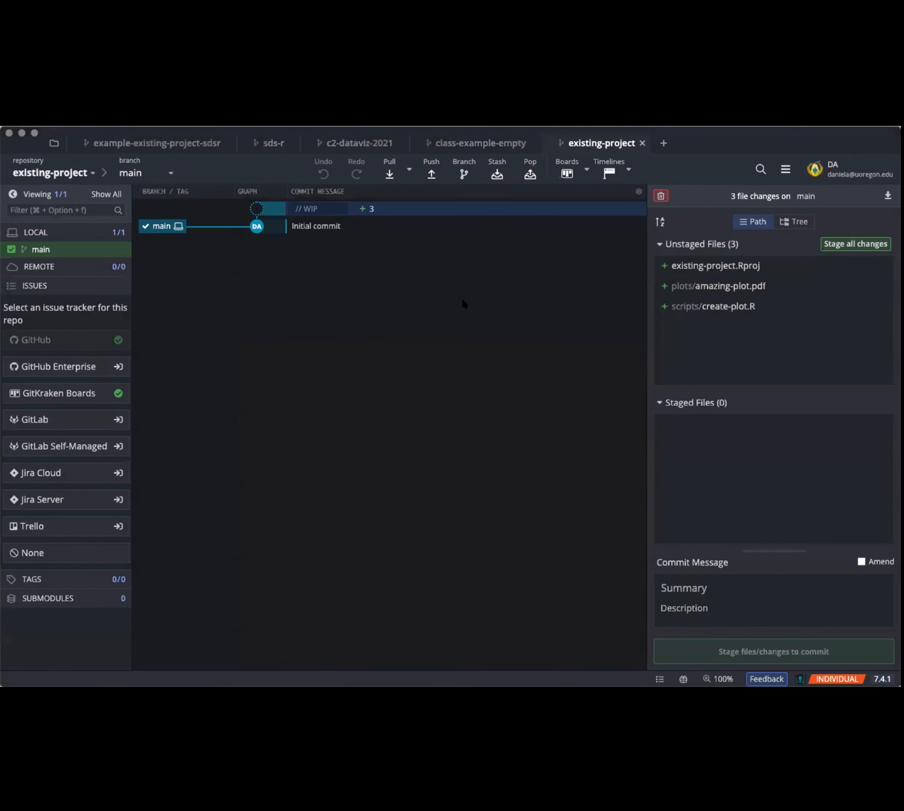
# Review the initial commit and the uncommitted files, and inspect the existing-project folder and its .gitignore in Finder.
pyautogui.click(318, 226)
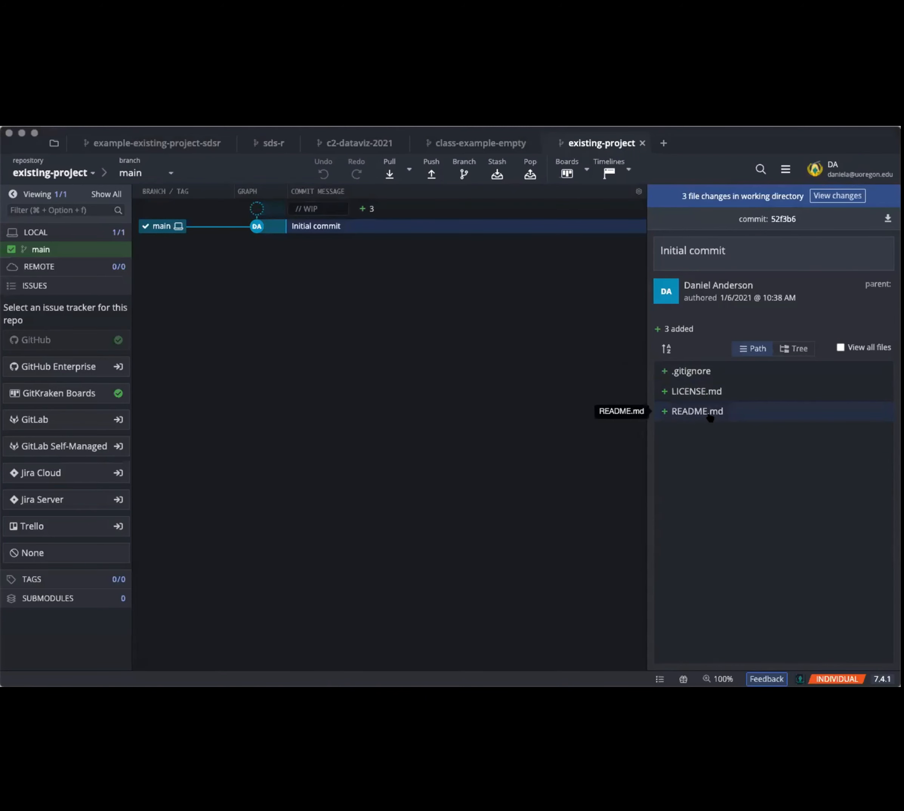
pyautogui.click(318, 209)
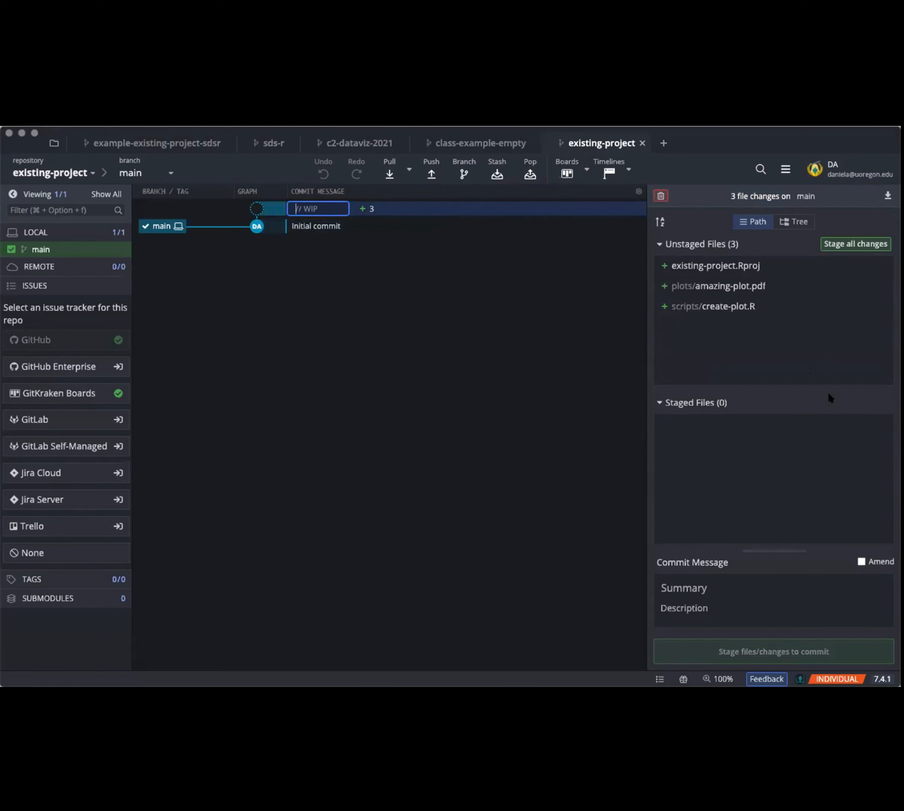
pyautogui.click(529, 360)
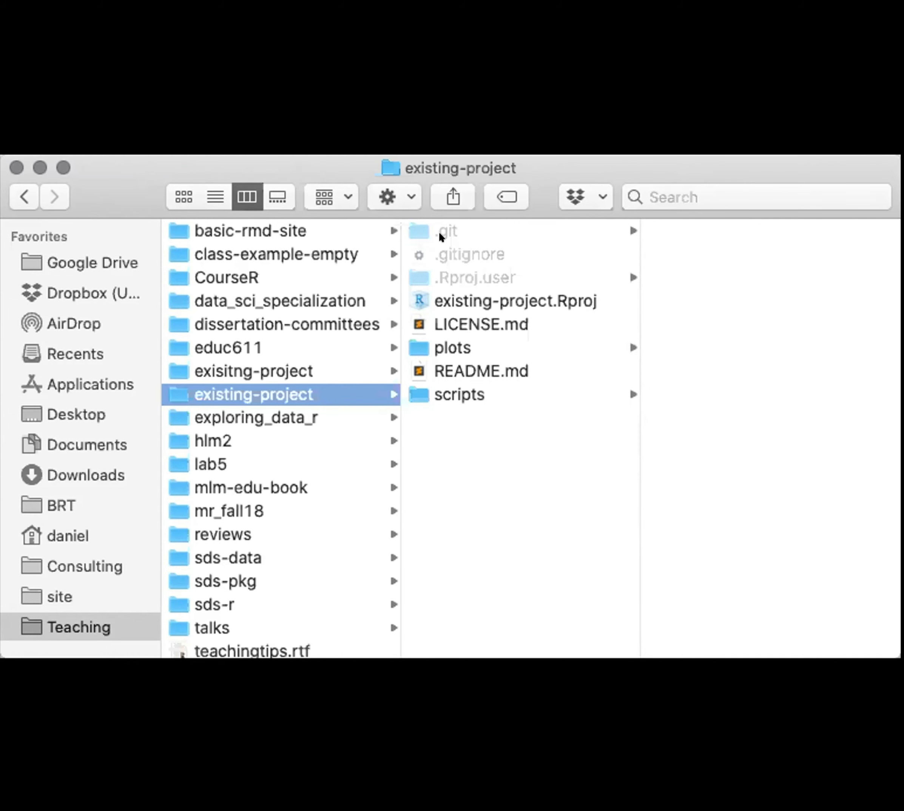
pyautogui.click(454, 253)
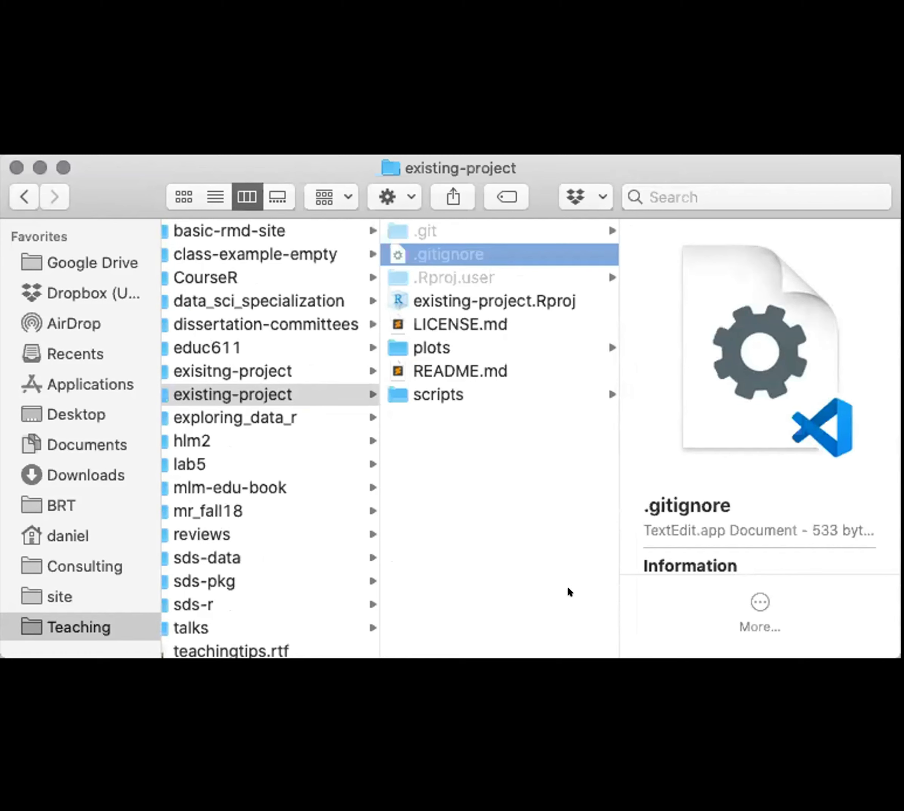
pyautogui.click(414, 222)
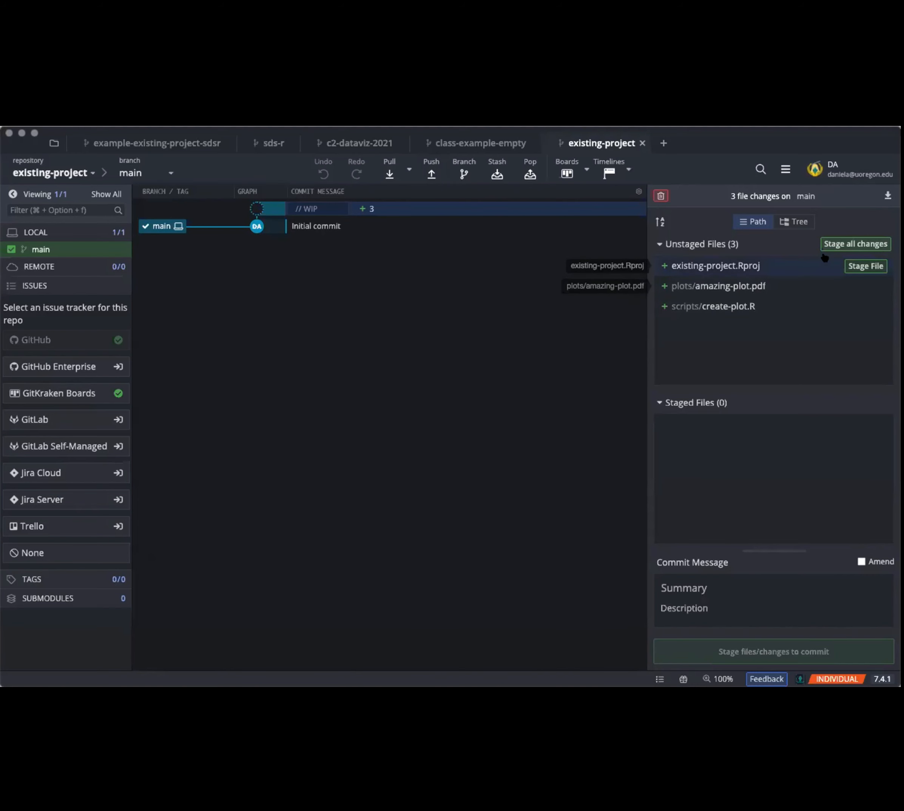
# Stage only existing-project.Rproj and commit it with the message "made an RProj".
pyautogui.click(765, 272)
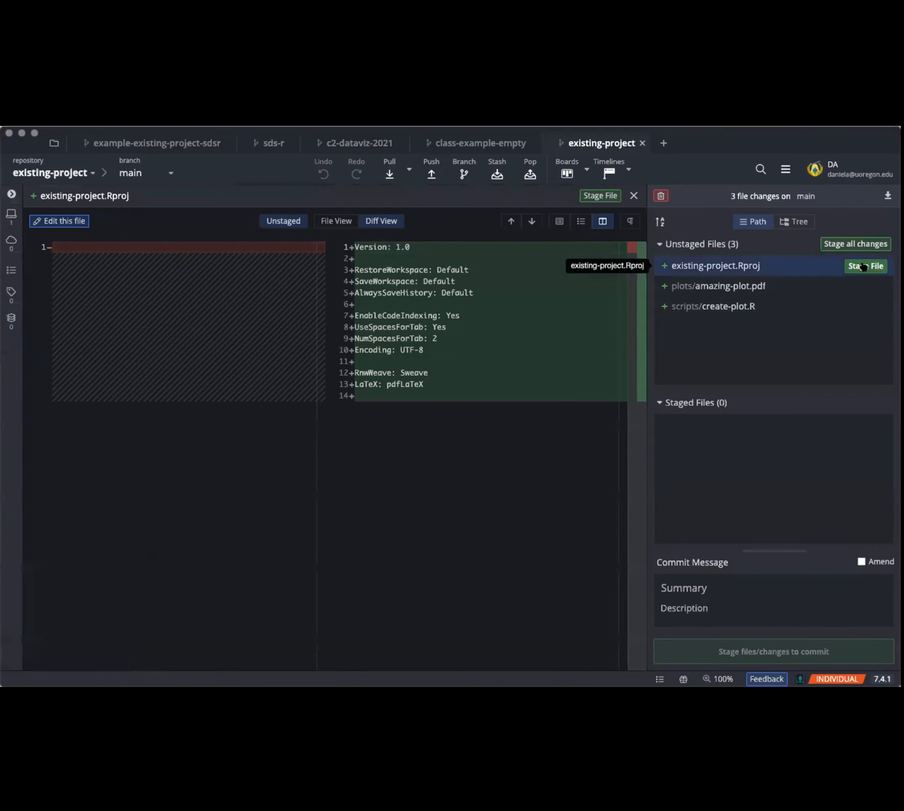
pyautogui.click(863, 266)
pyautogui.click(684, 583)
pyautogui.write('created')
pyautogui.press('super+a')
pyautogui.write('made an RProj')
pyautogui.click(730, 648)
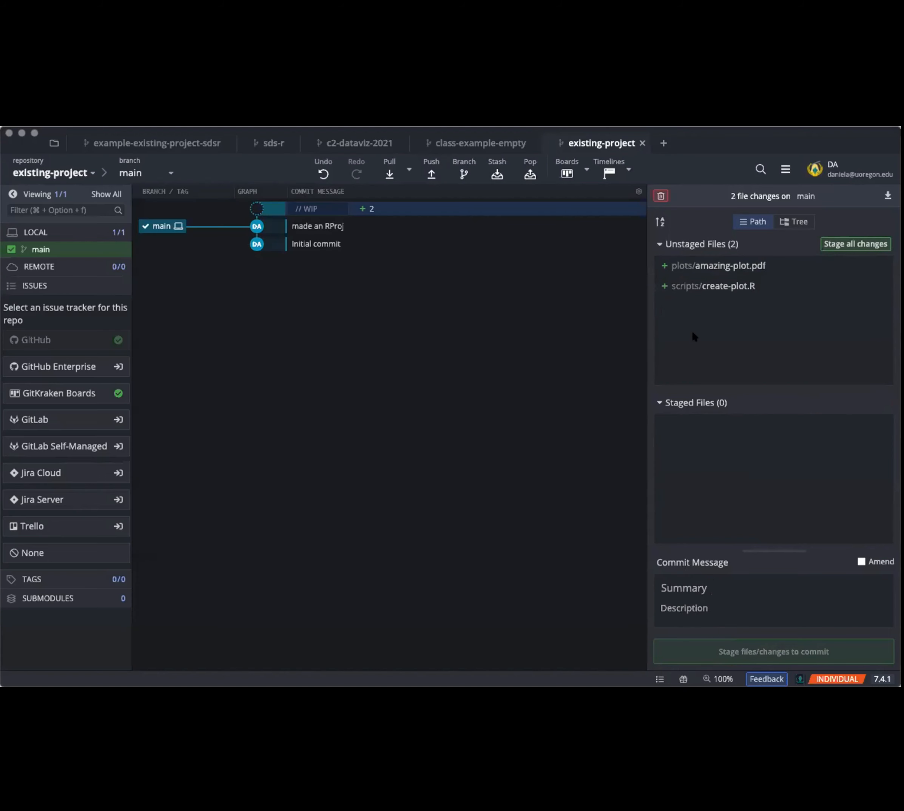
# Stage the remaining plot and script files and commit them with the message "created a really amazing plot".
pyautogui.click(856, 243)
pyautogui.click(688, 587)
pyautogui.write('created a b')
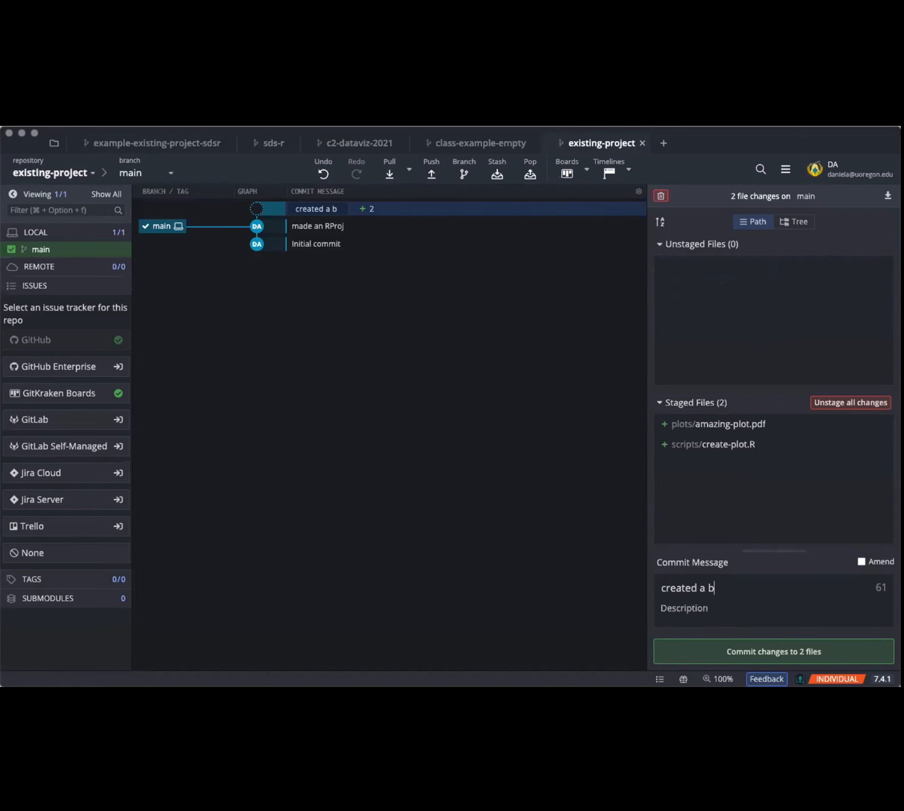
pyautogui.press('BackSpace')
pyautogui.write('really amaz')
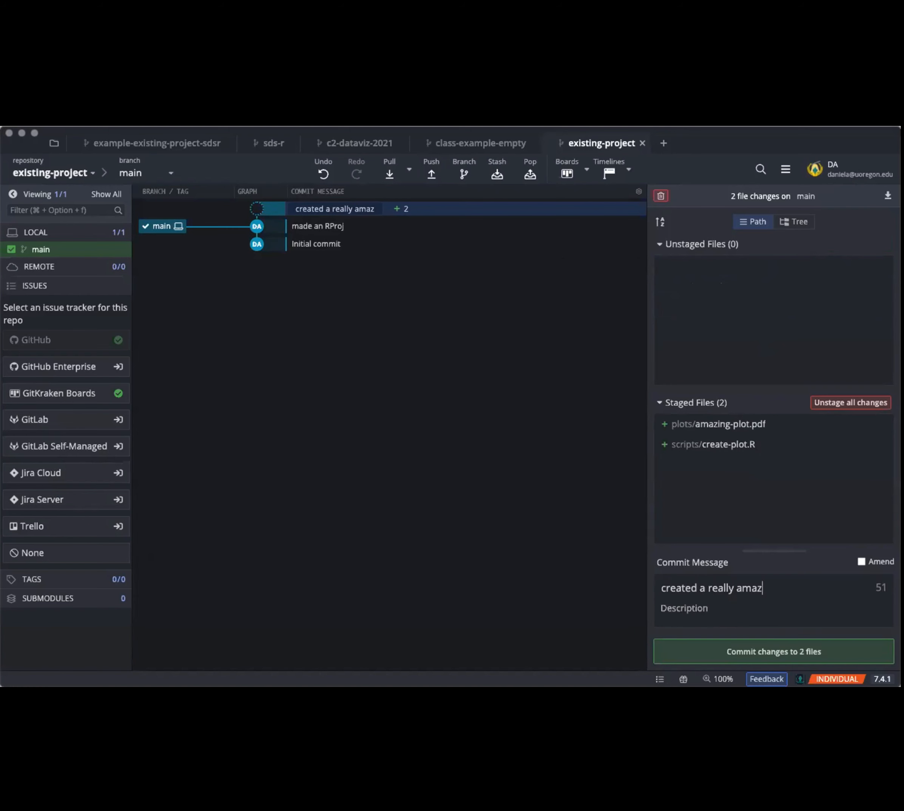
pyautogui.write('ing plot')
pyautogui.click(765, 650)
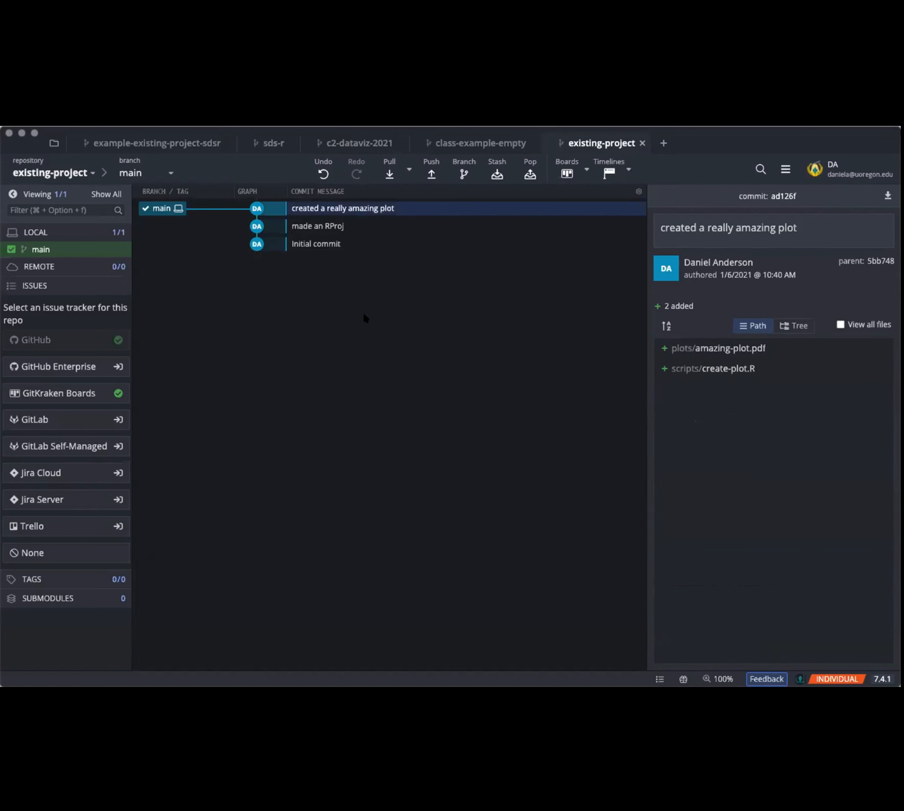
# Start a URL-based remote and set its pull URL to the HTTPS address of the existing-project repository copied from GitHub.
pyautogui.click(433, 174)
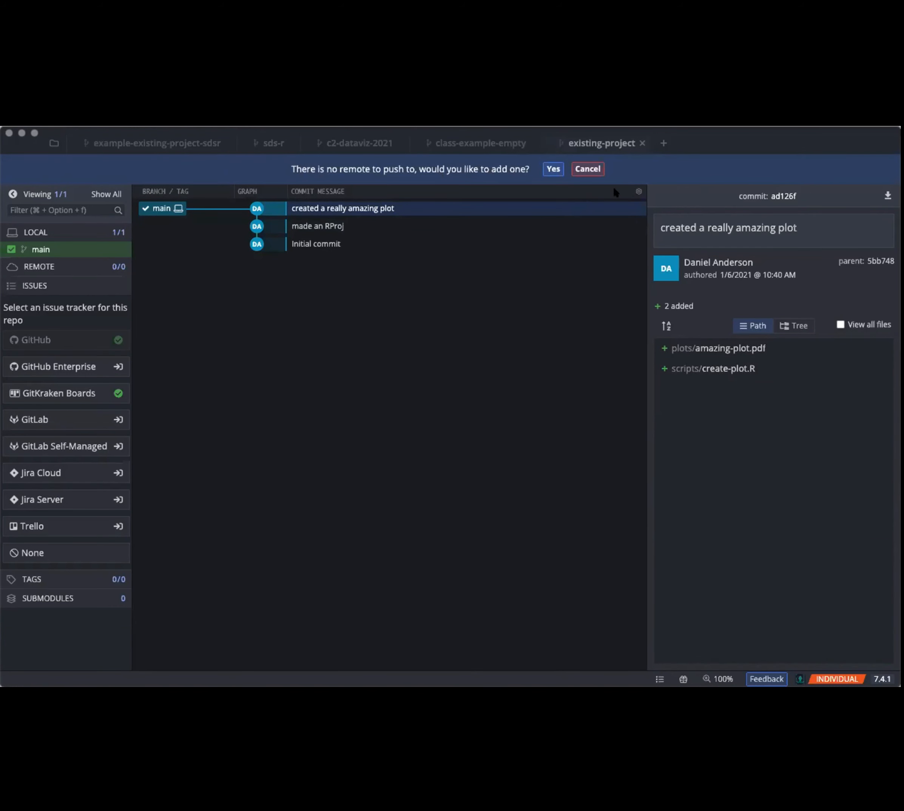
pyautogui.click(588, 169)
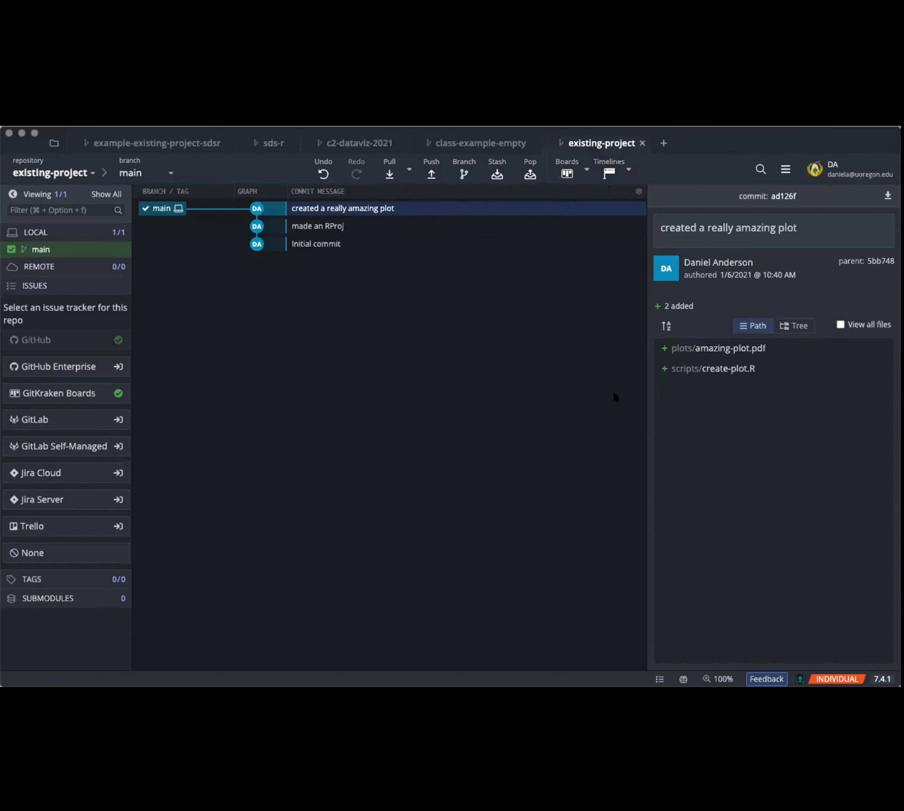
pyautogui.moveTo(56, 268)
pyautogui.click(117, 268)
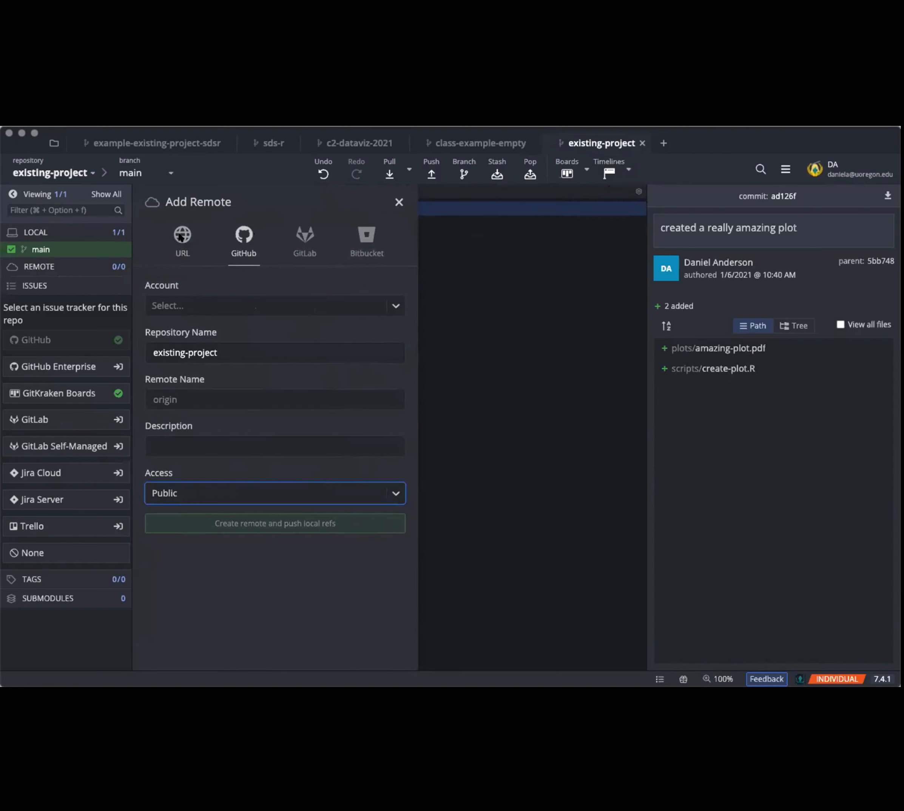
pyautogui.click(190, 260)
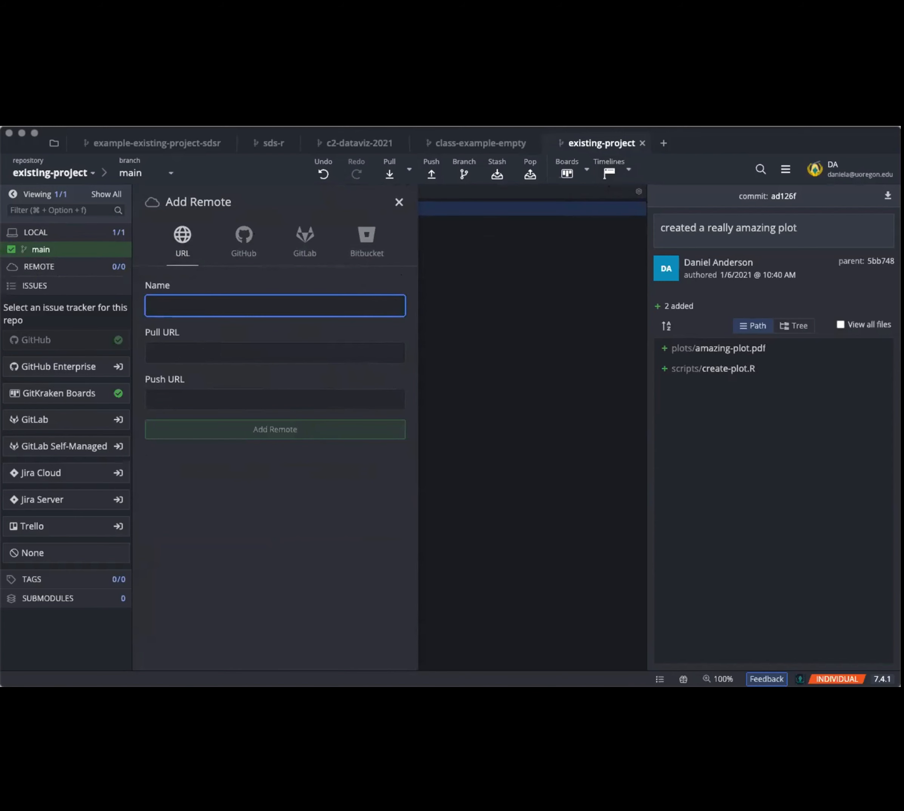
pyautogui.press('super+Tab')
pyautogui.click(838, 268)
pyautogui.click(179, 347)
pyautogui.press('super+v')
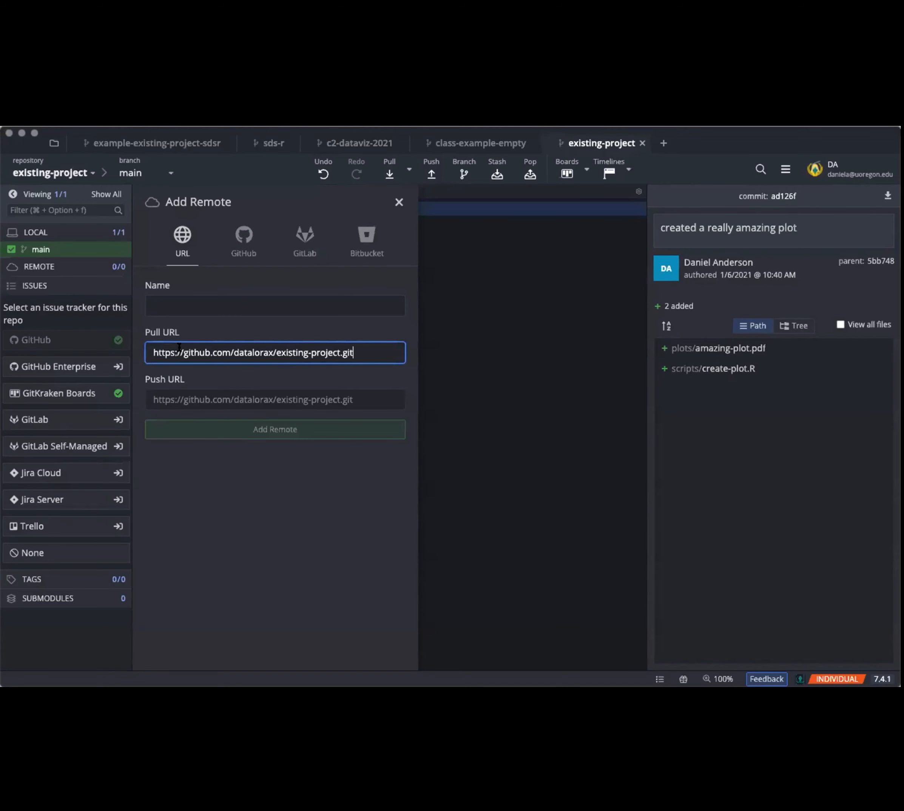
# Name the remote existing-project and add it to the repository.
pyautogui.click(159, 298)
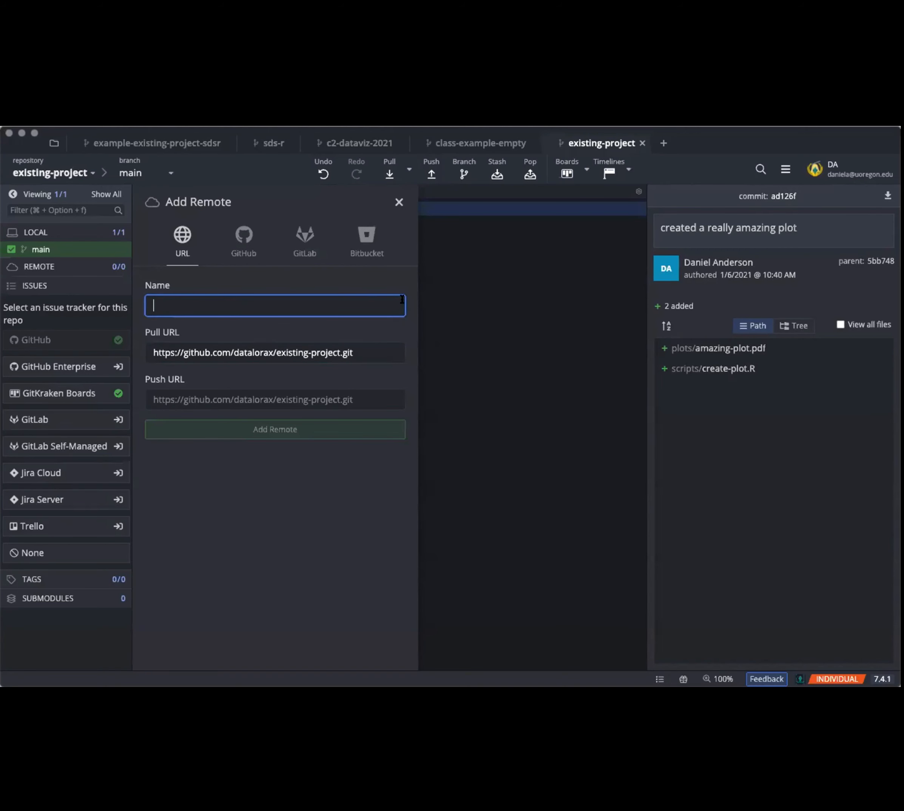
pyautogui.write('e')
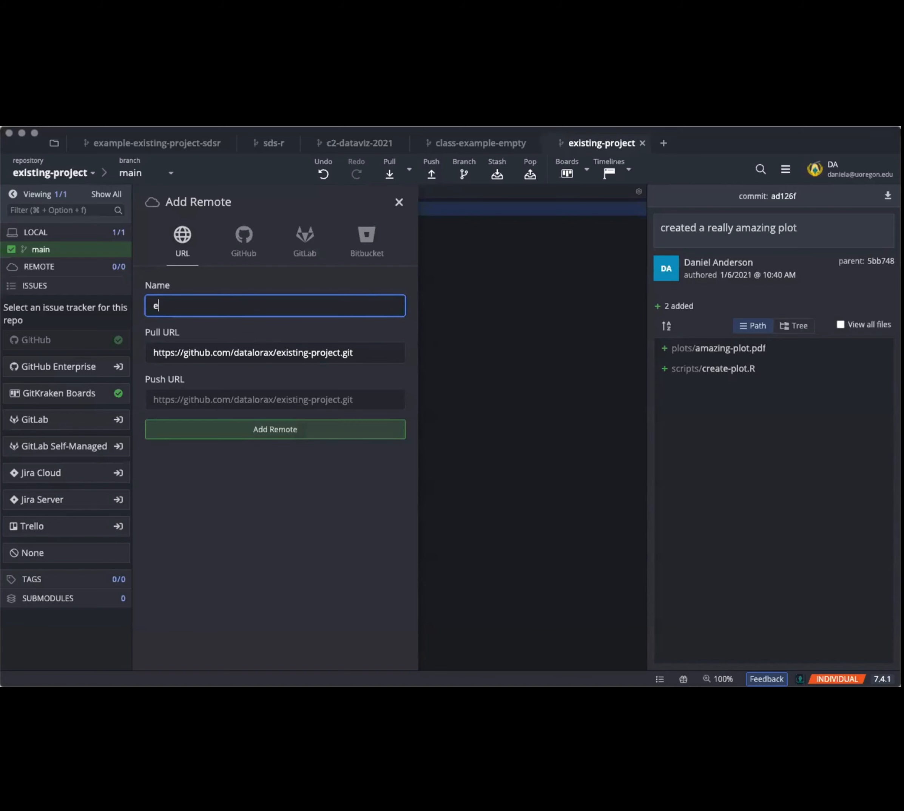
pyautogui.write('xisting-pio')
pyautogui.press('BackSpace')
pyautogui.press('BackSpace')
pyautogui.write('roject')
pyautogui.click(270, 427)
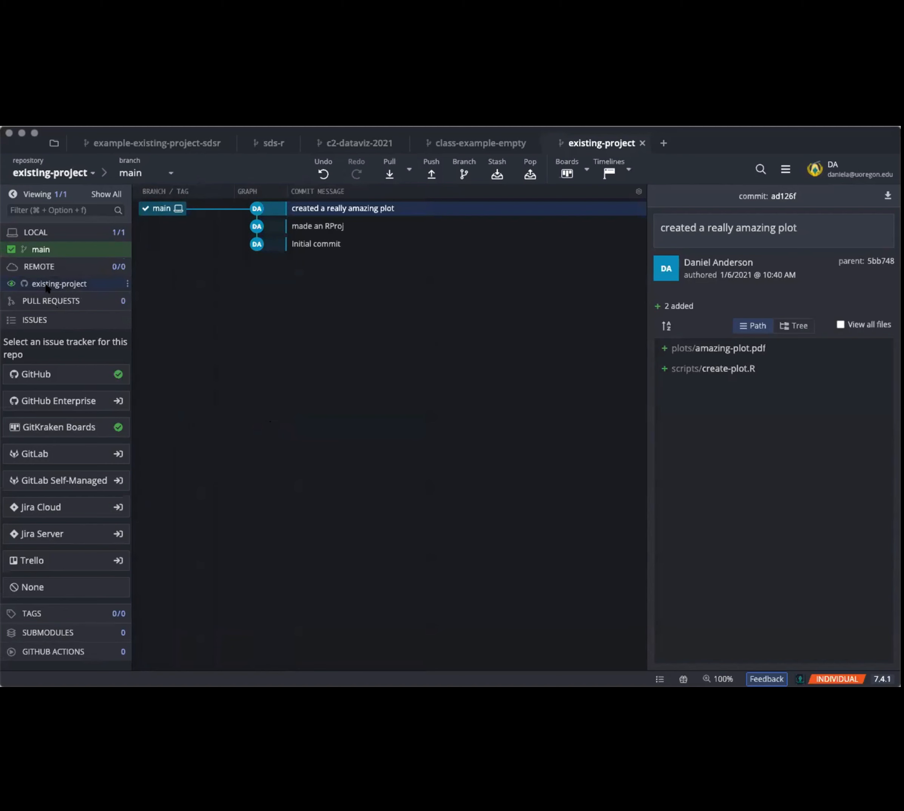
# Push main to the main branch of the existing-project remote and reload the repository's GitHub page in Safari.
pyautogui.click(429, 175)
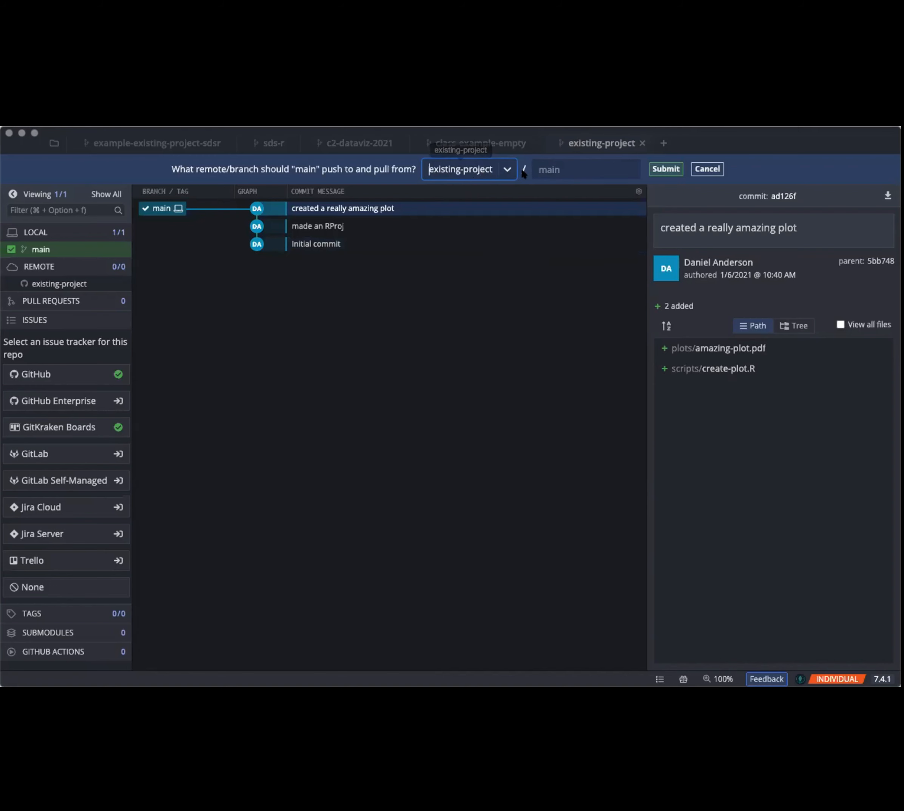
pyautogui.click(670, 169)
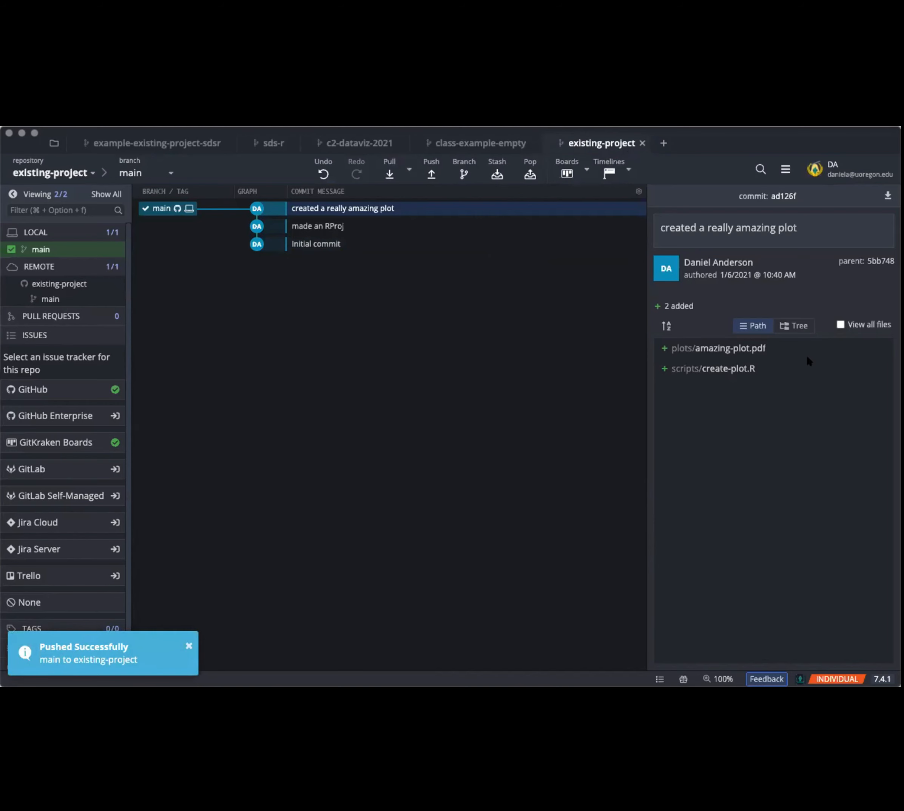
pyautogui.press('super+Tab')
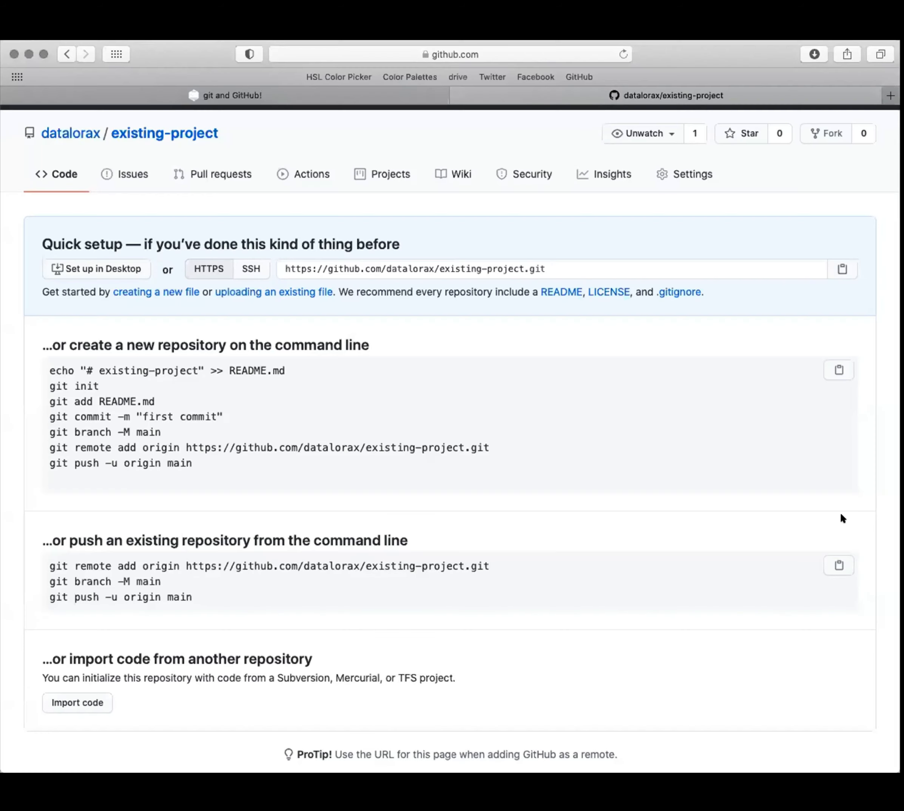
pyautogui.press('super+r')
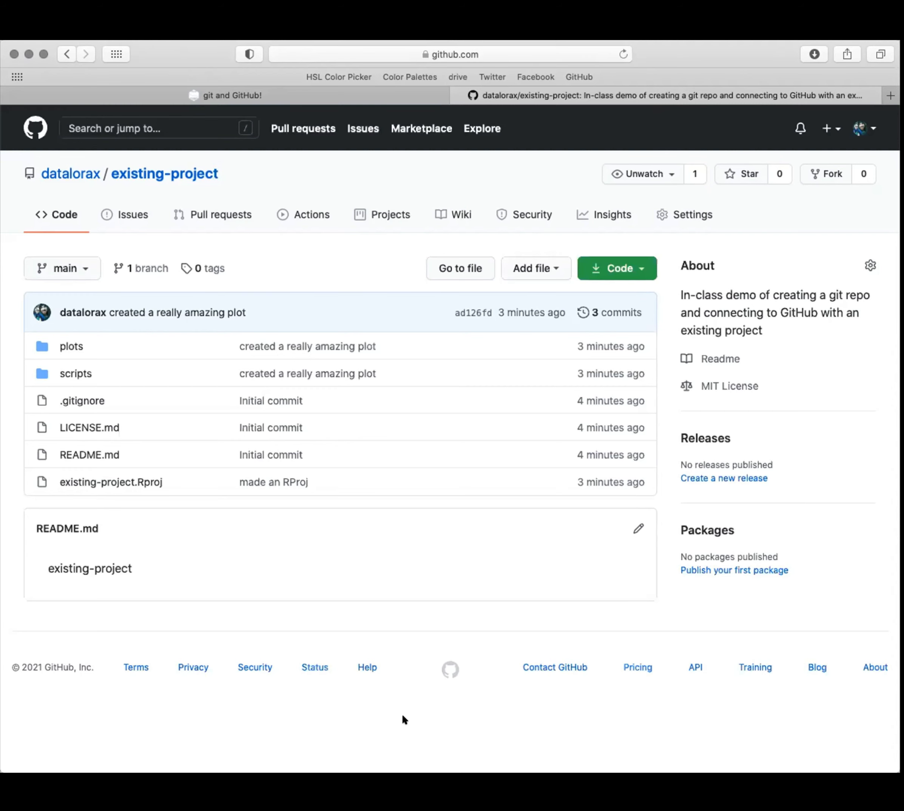
# Search the web for cc-by, read through the Creative Commons Attribution 4.0 International license text, and close that page.
pyautogui.press('super+t')
pyautogui.write('cc-by')
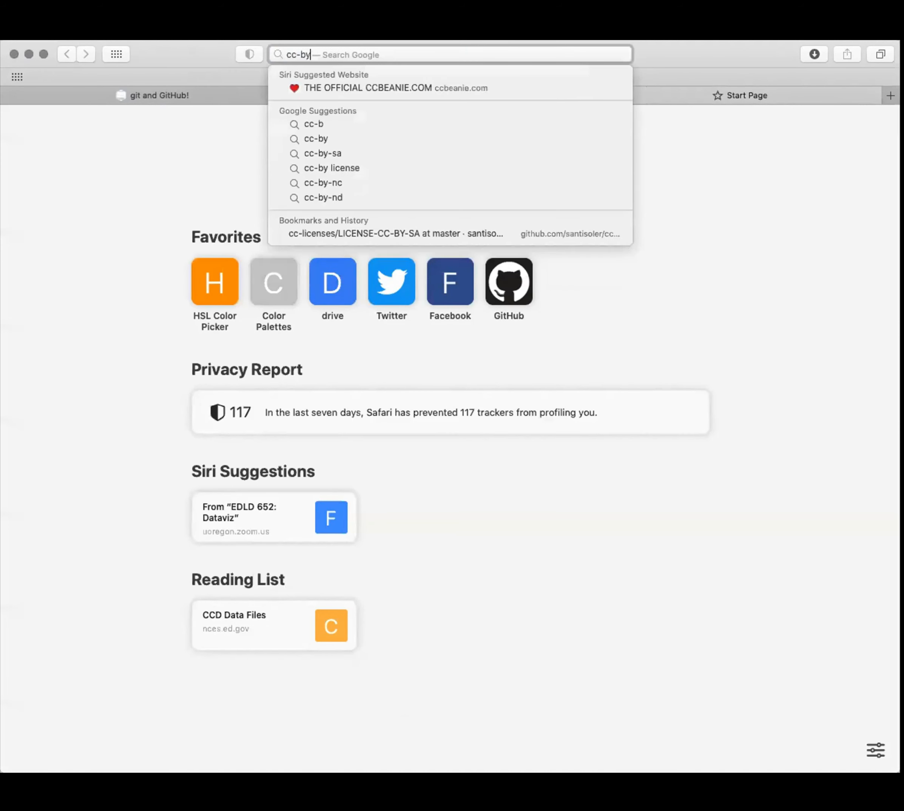
pyautogui.press('Return')
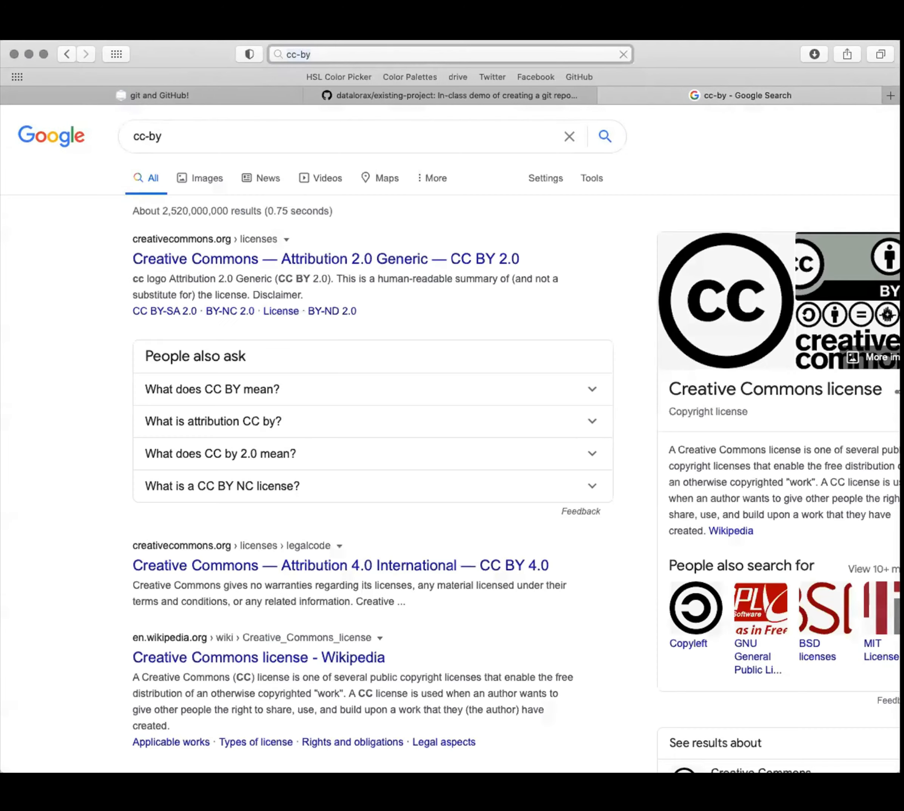
pyautogui.click(341, 572)
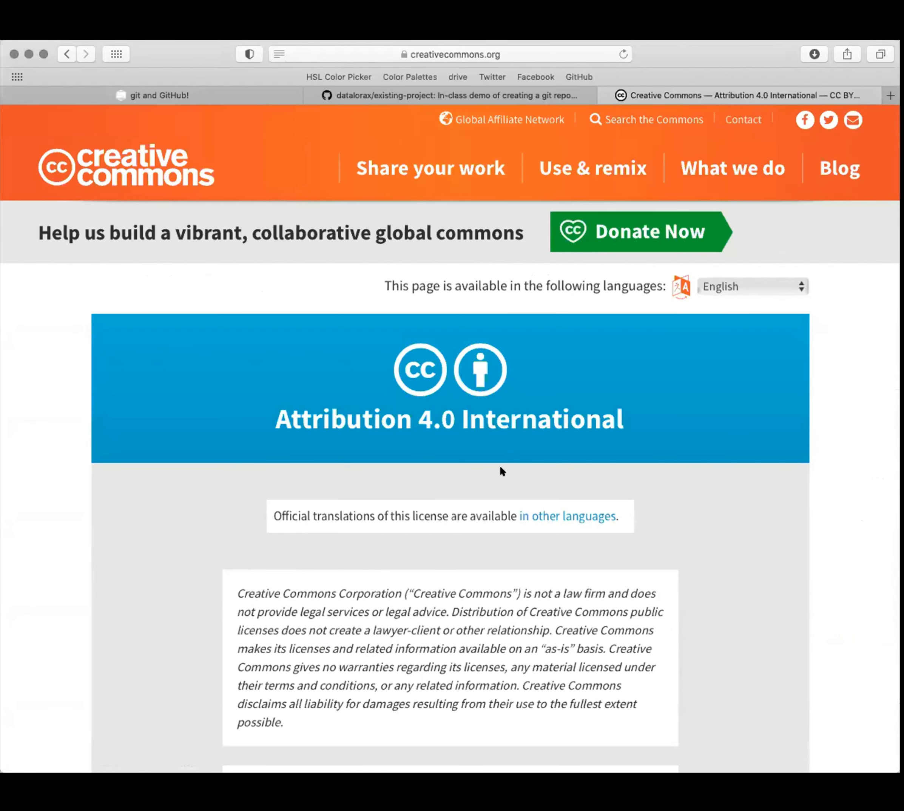
pyautogui.scroll(-3, 689, 495)
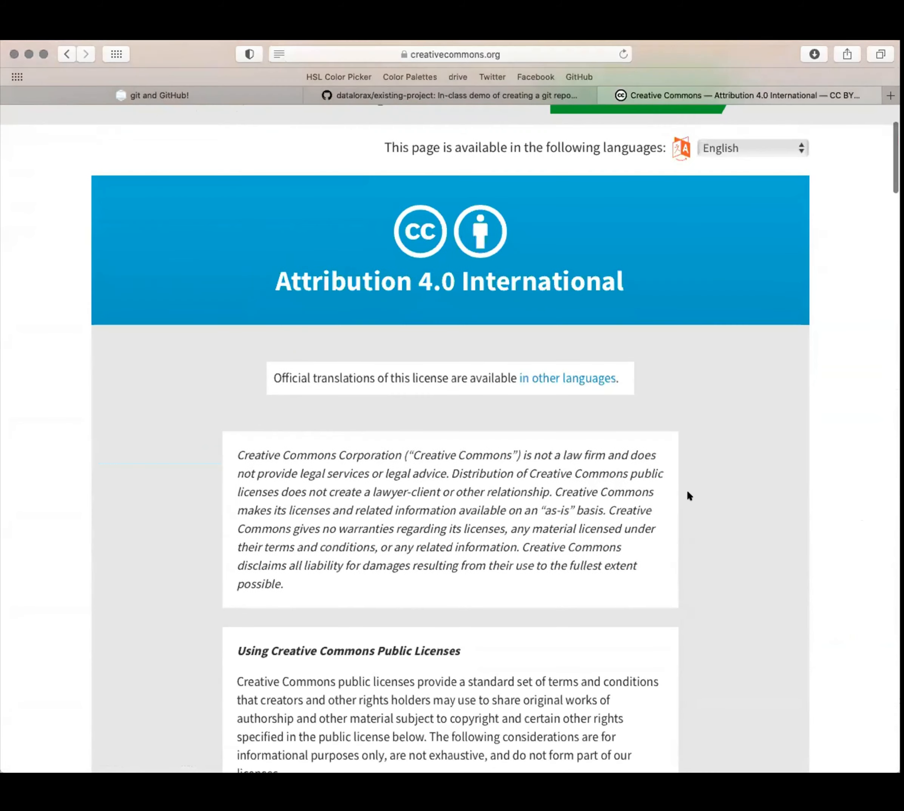
pyautogui.scroll(-8, 690, 496)
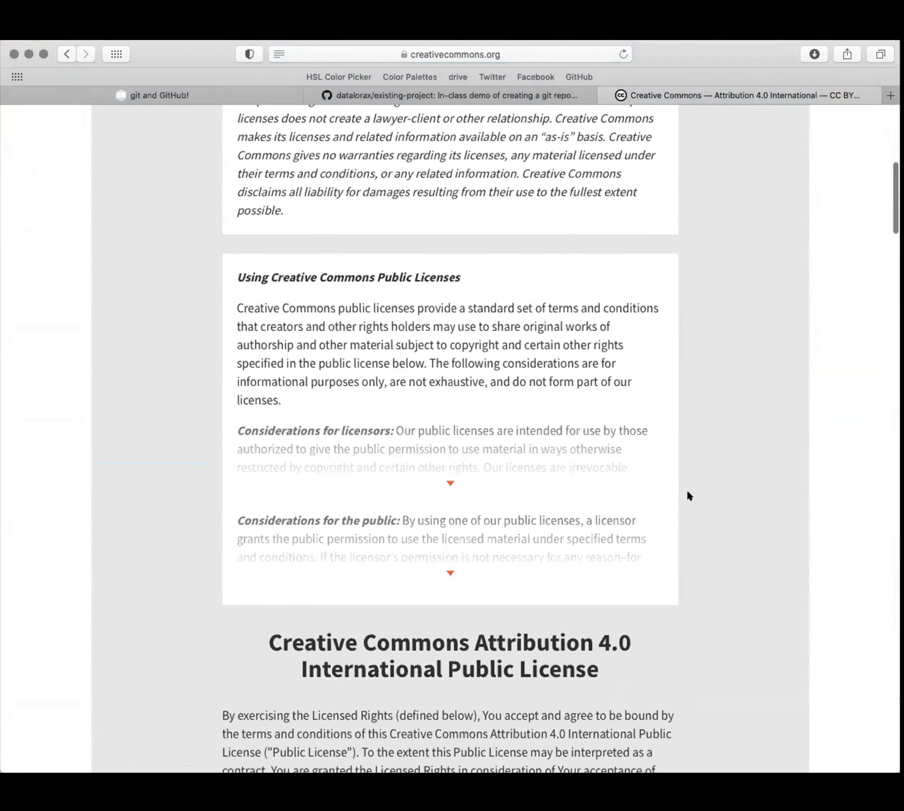
pyautogui.scroll(-10, 723, 573)
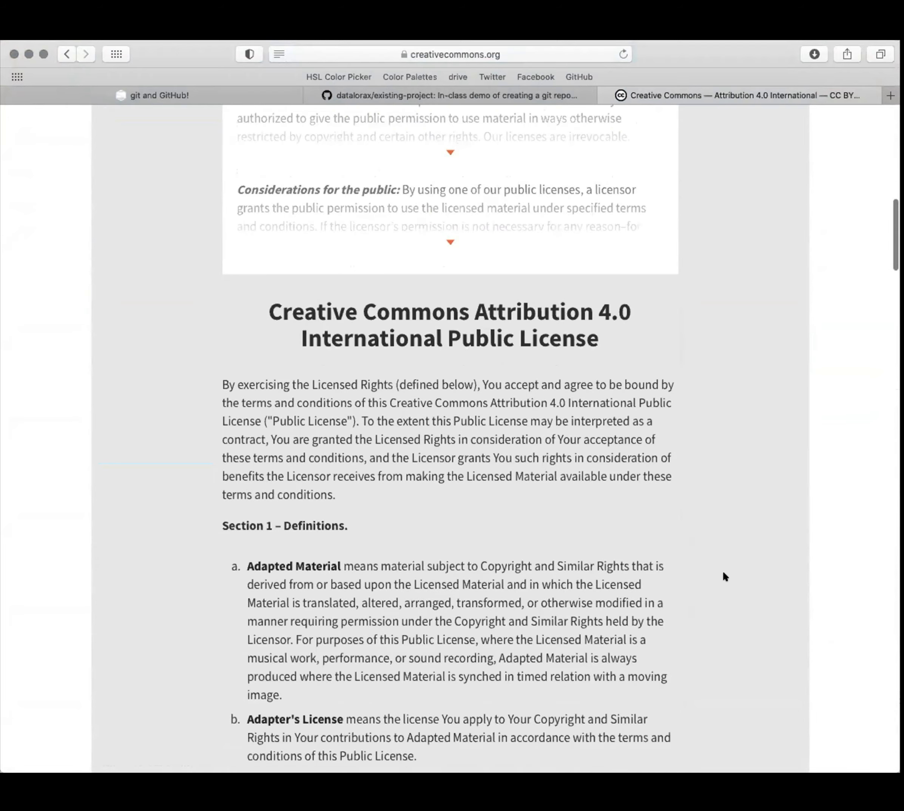
pyautogui.scroll(-9, 723, 573)
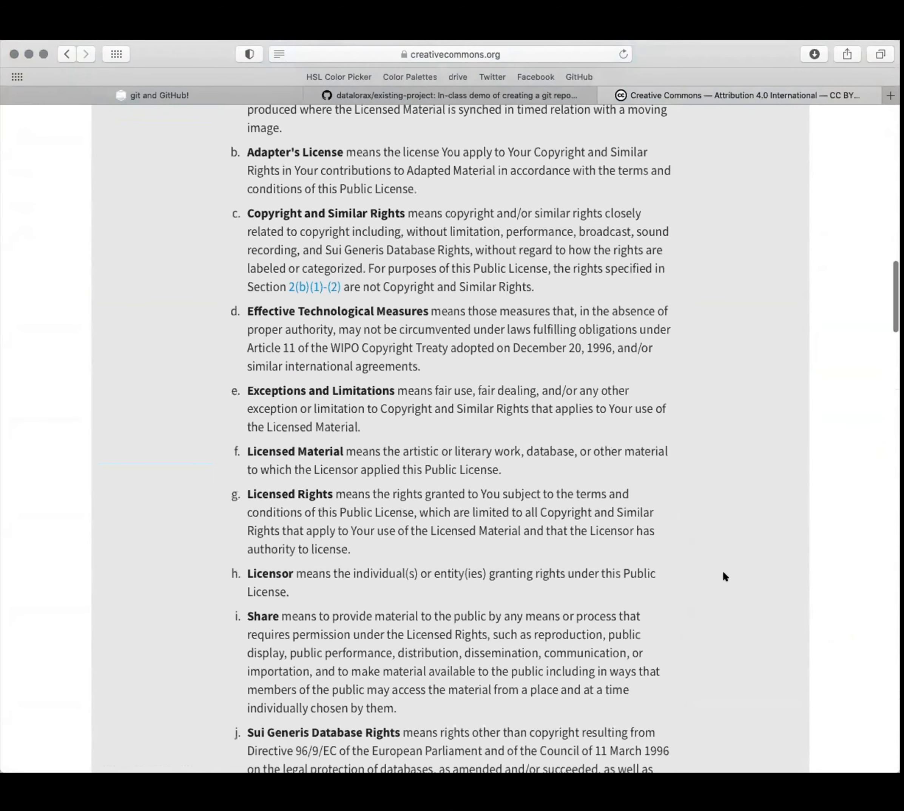
pyautogui.scroll(20, 723, 573)
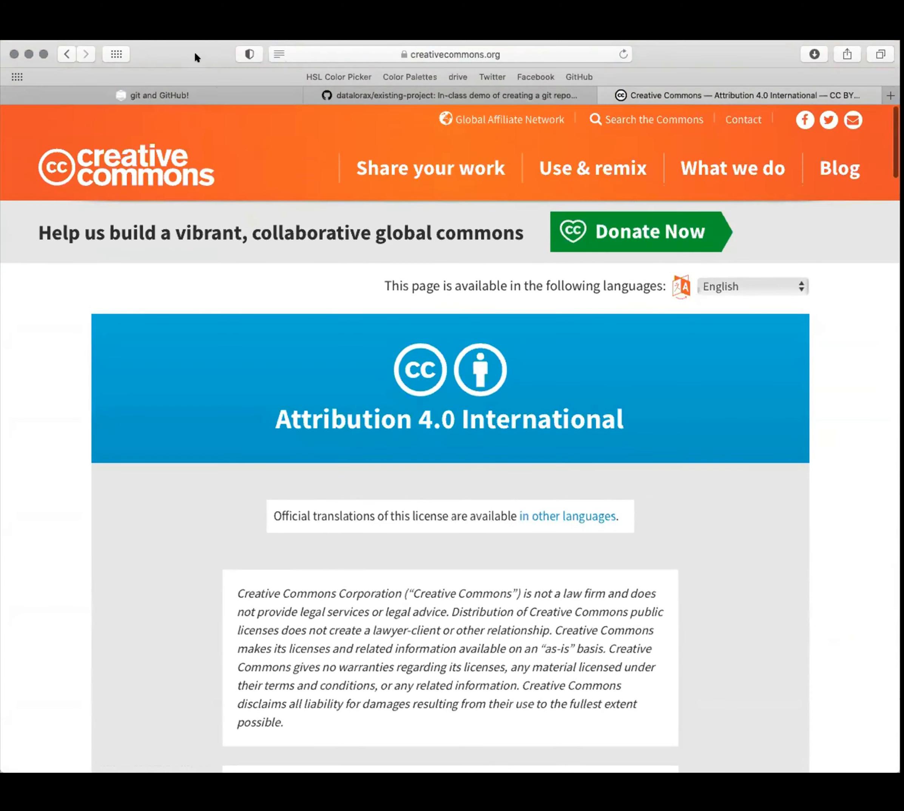
pyautogui.click(605, 94)
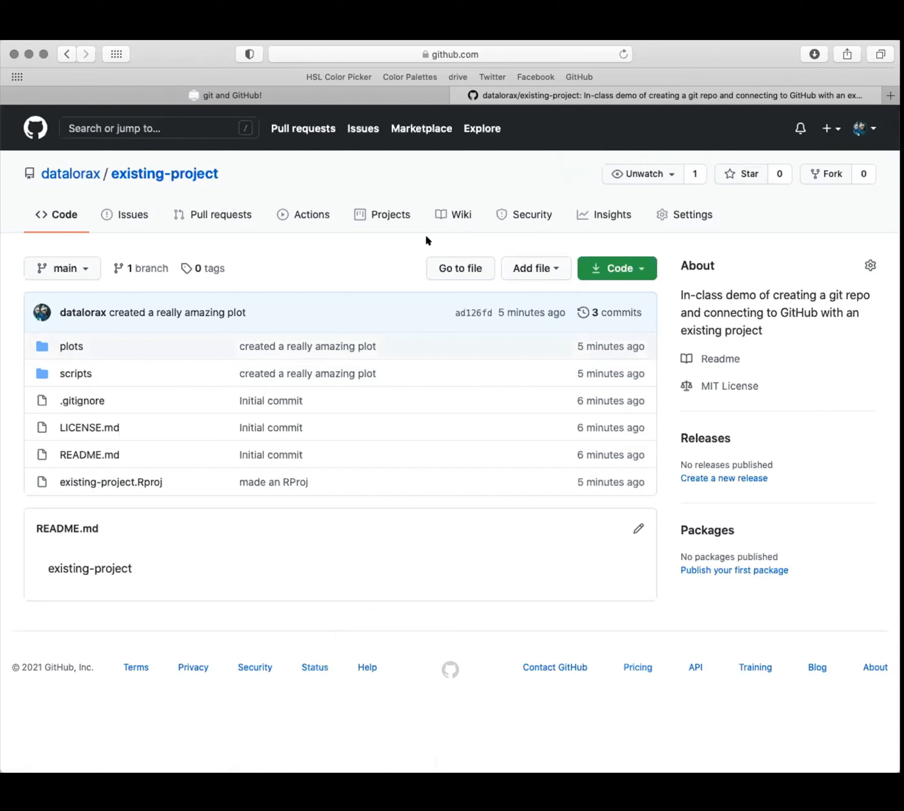
# Open the class-example-empty repository from the account's own repositories list.
pyautogui.moveTo(70, 169)
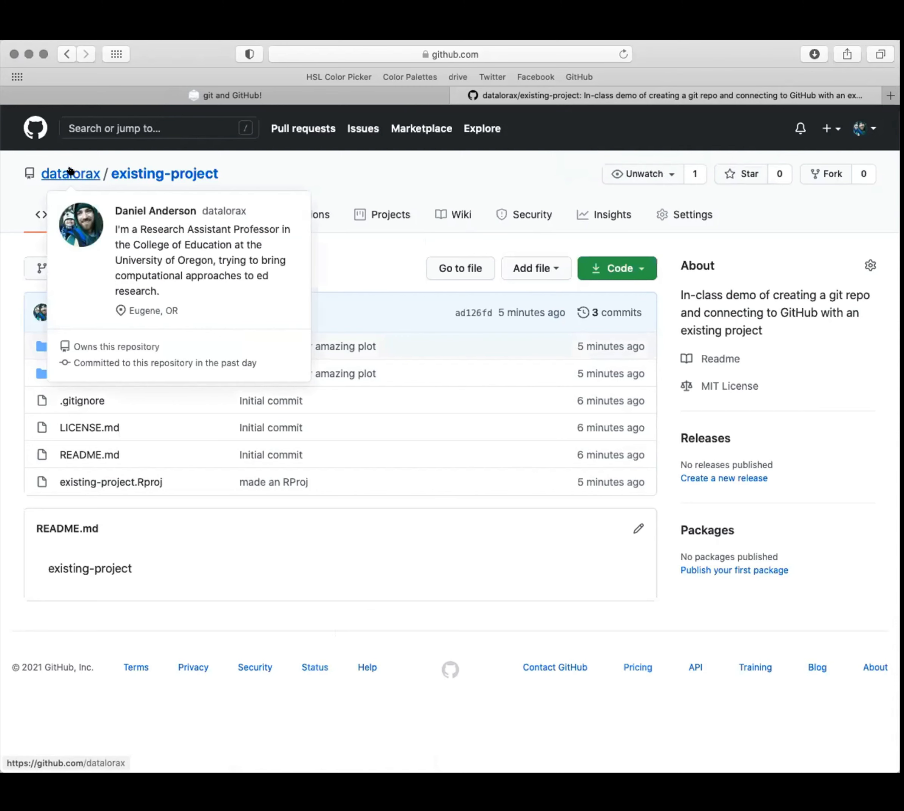
pyautogui.click(831, 129)
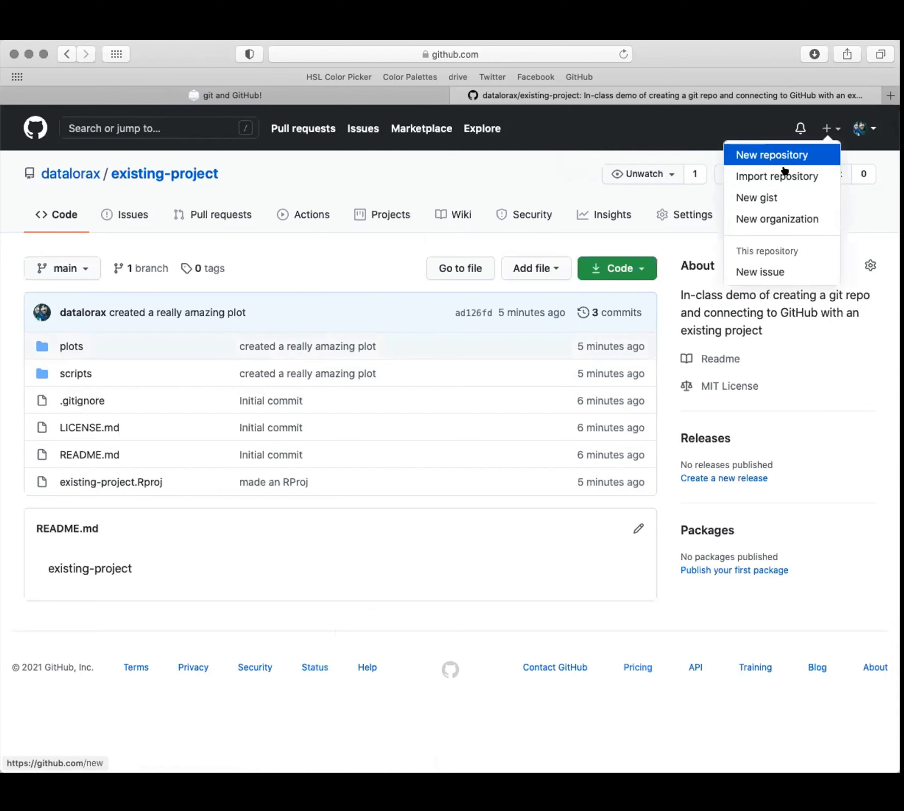
pyautogui.click(620, 227)
pyautogui.click(861, 128)
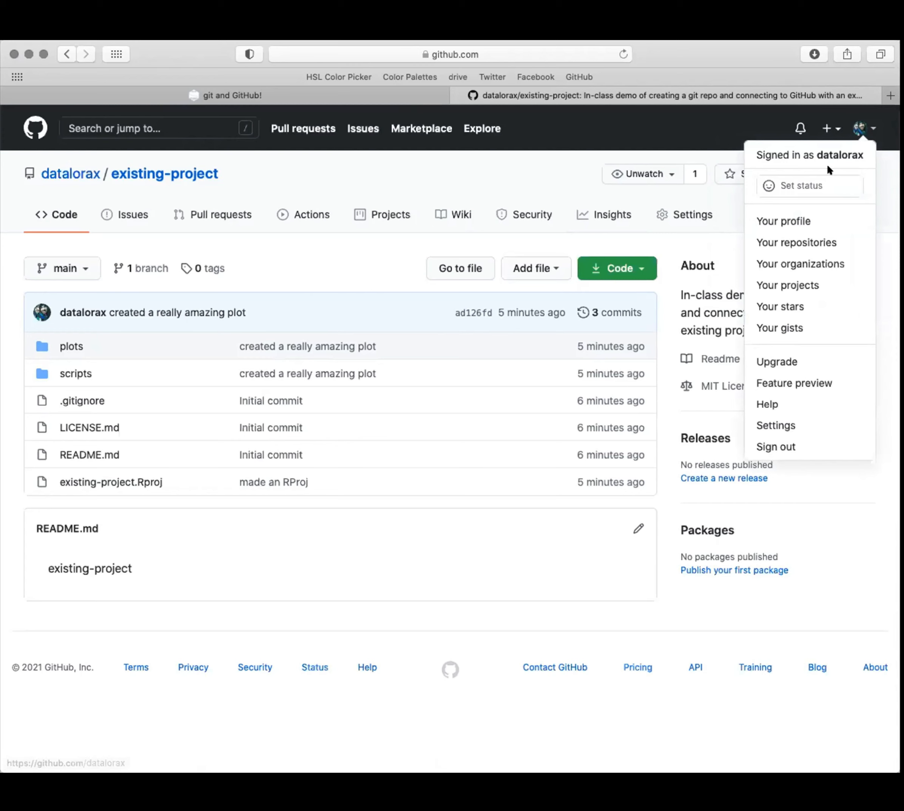
pyautogui.click(803, 241)
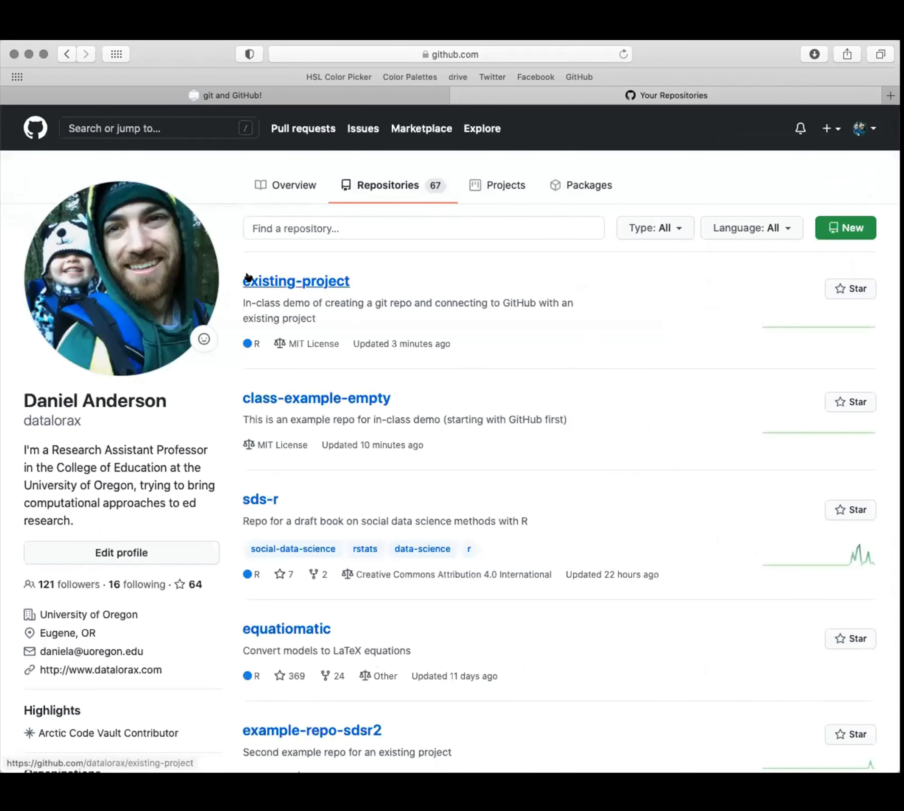
pyautogui.click(285, 399)
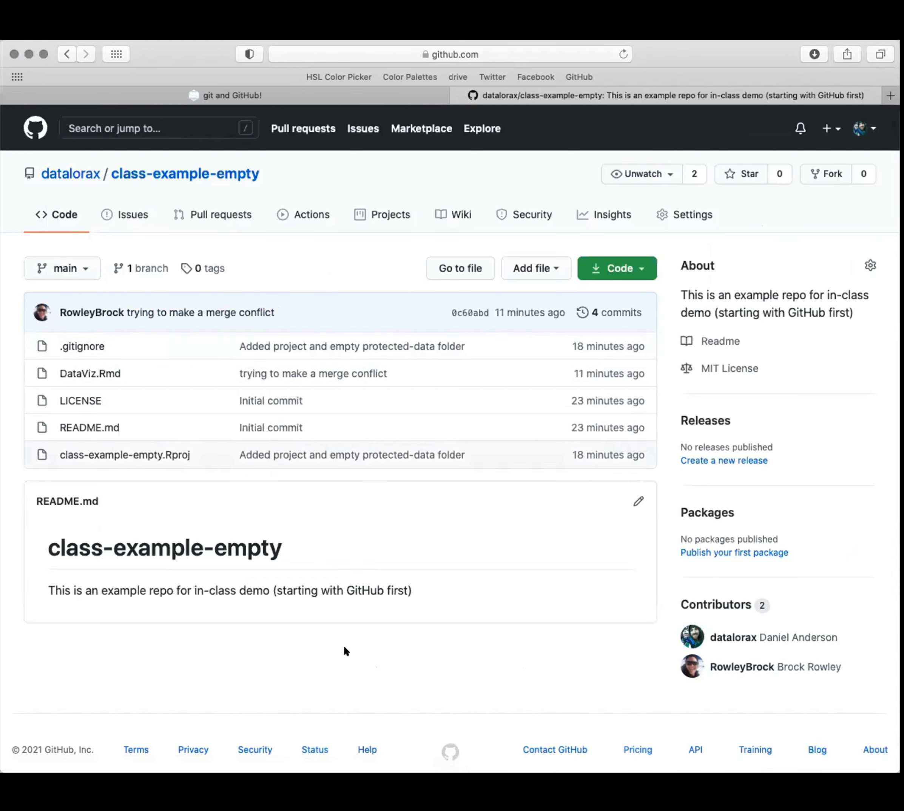
# Examine the DataViz.Rmd changes in the commit "trying to make a merge conflict" and return to the repository's main page.
pyautogui.click(165, 305)
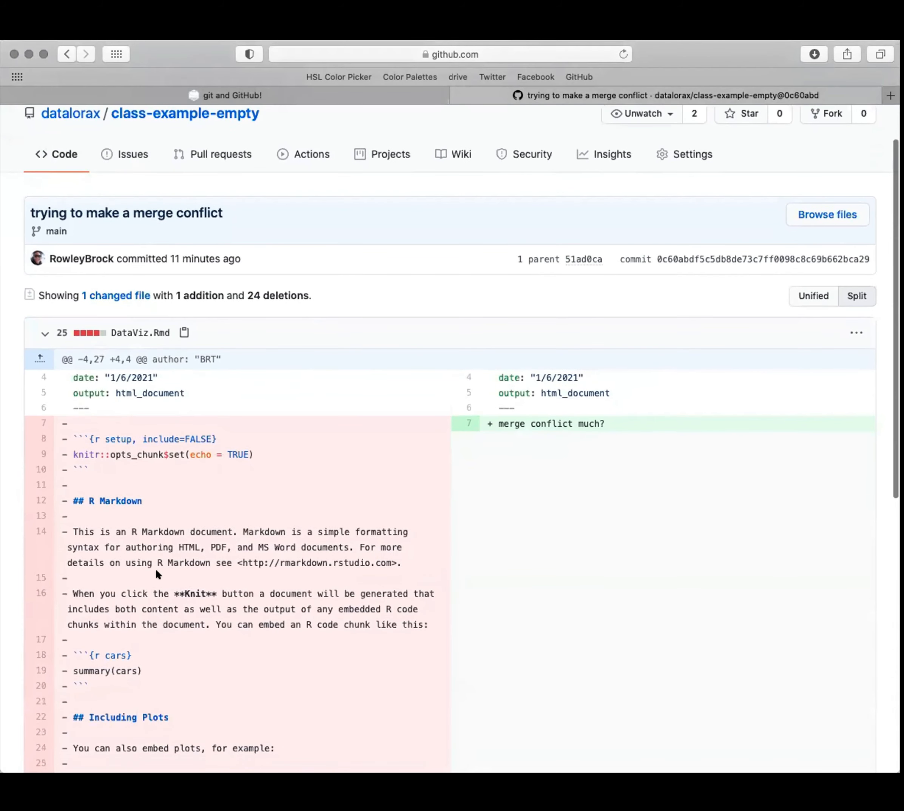
pyautogui.scroll(-6, 157, 574)
pyautogui.scroll(4, 144, 510)
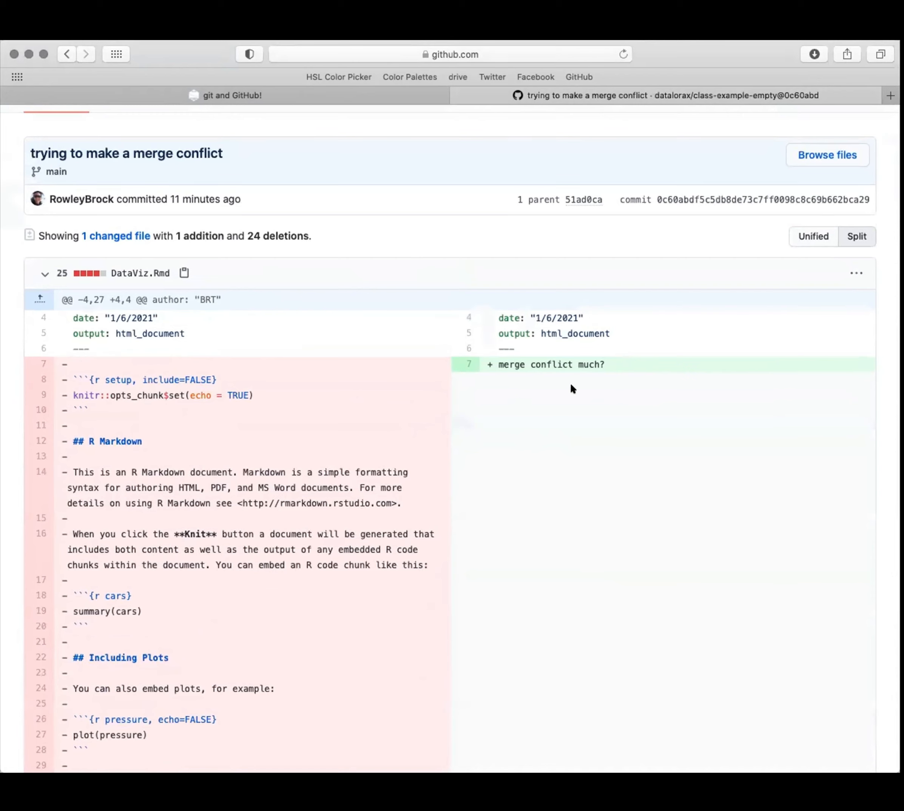
pyautogui.scroll(3, 565, 362)
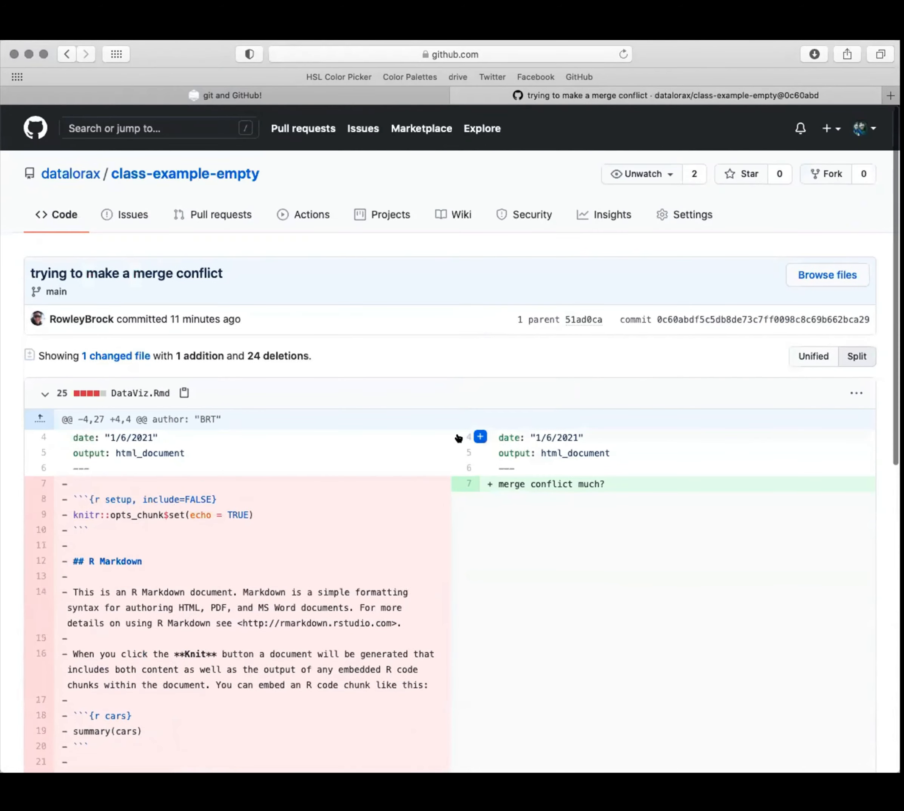
pyautogui.scroll(-6, 406, 587)
pyautogui.scroll(6, 405, 586)
pyautogui.click(153, 177)
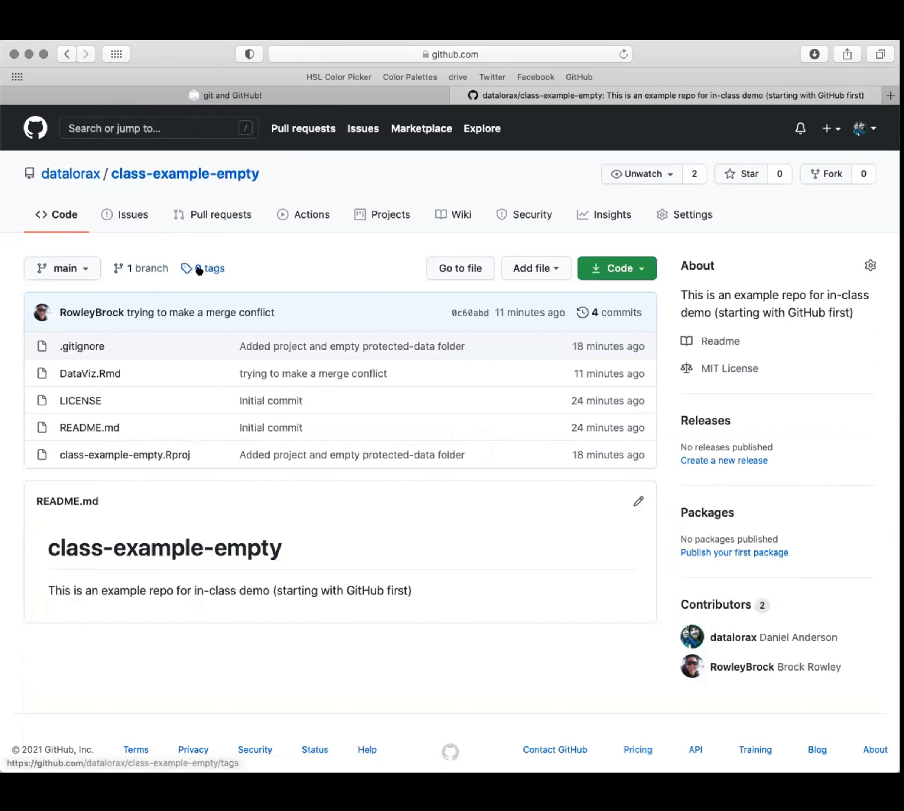
# From the commit history, compare the DataViz.Rmd changes in "Added an .Rmd to the repo" and "trying to make a merge conflict".
pyautogui.click(603, 311)
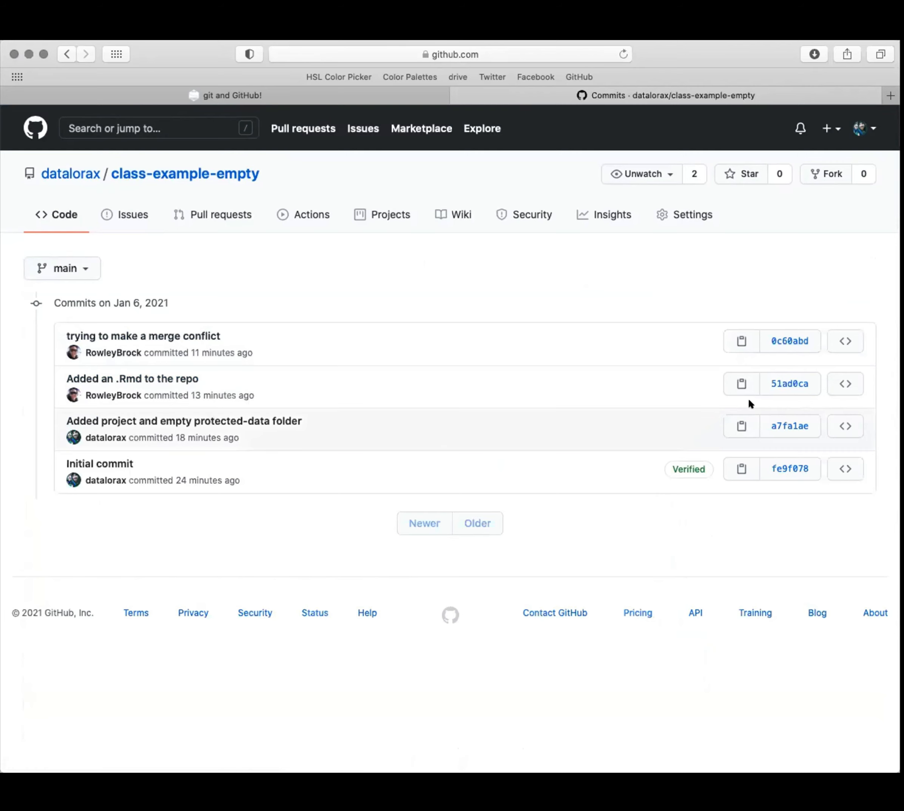
pyautogui.click(798, 381)
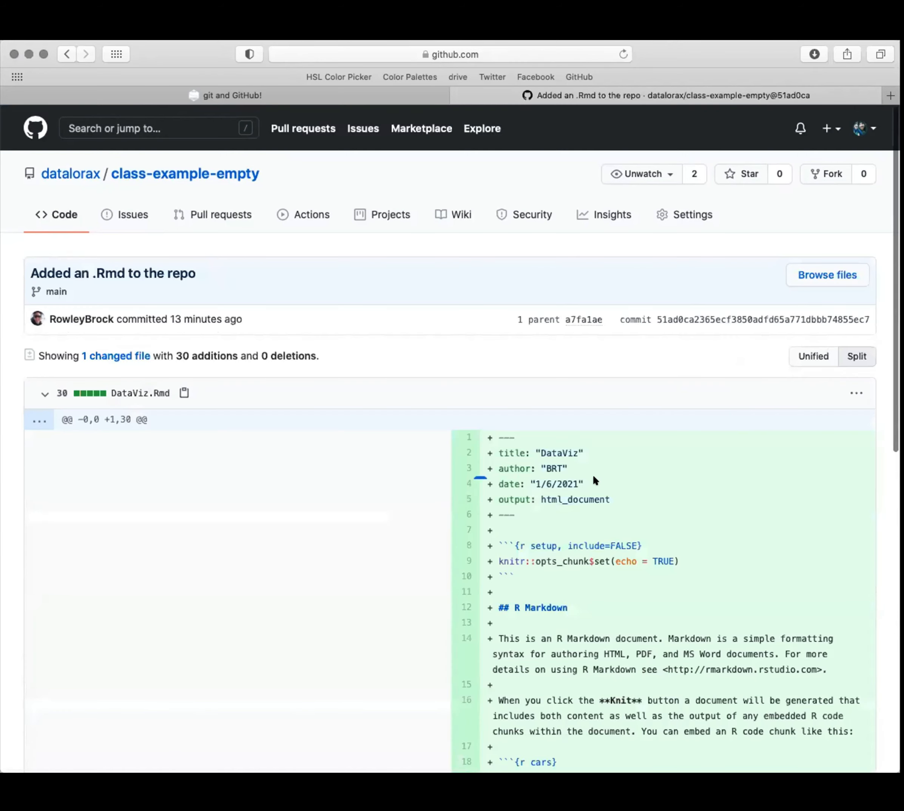
pyautogui.scroll(-10, 593, 480)
pyautogui.scroll(10, 593, 475)
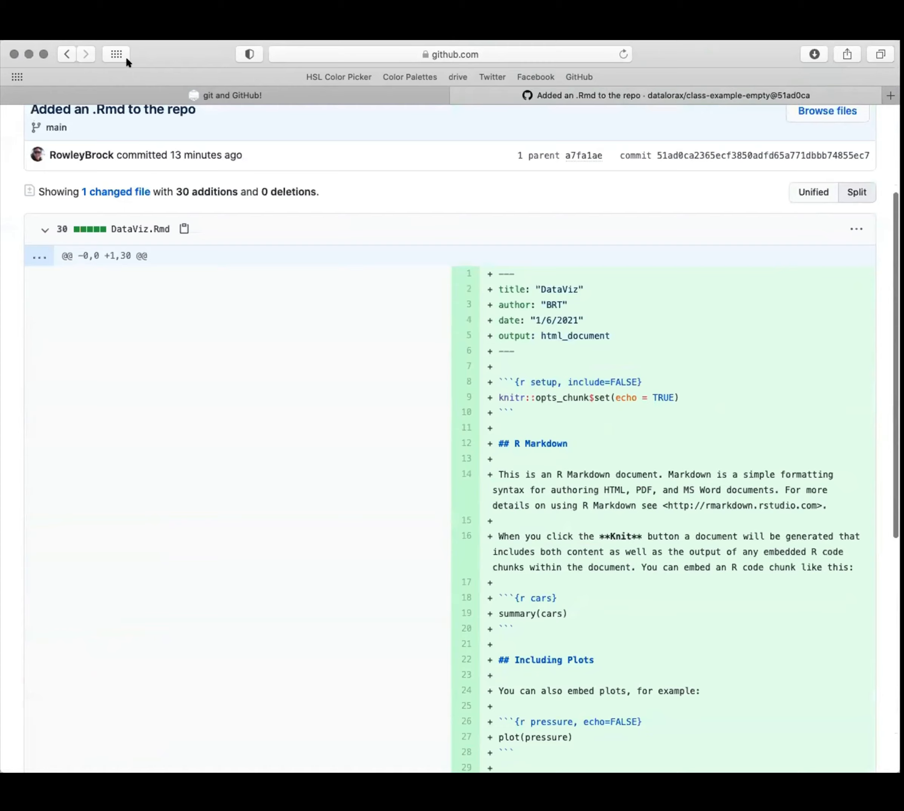
pyautogui.click(67, 54)
pyautogui.click(788, 342)
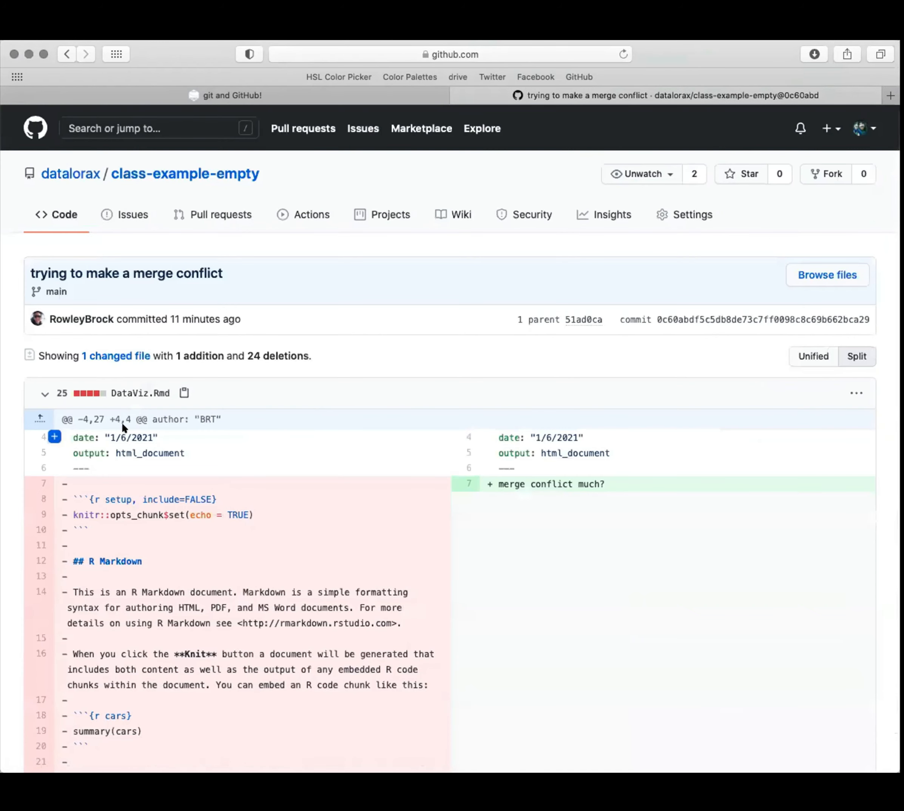
pyautogui.scroll(-10, 133, 572)
pyautogui.scroll(10, 134, 572)
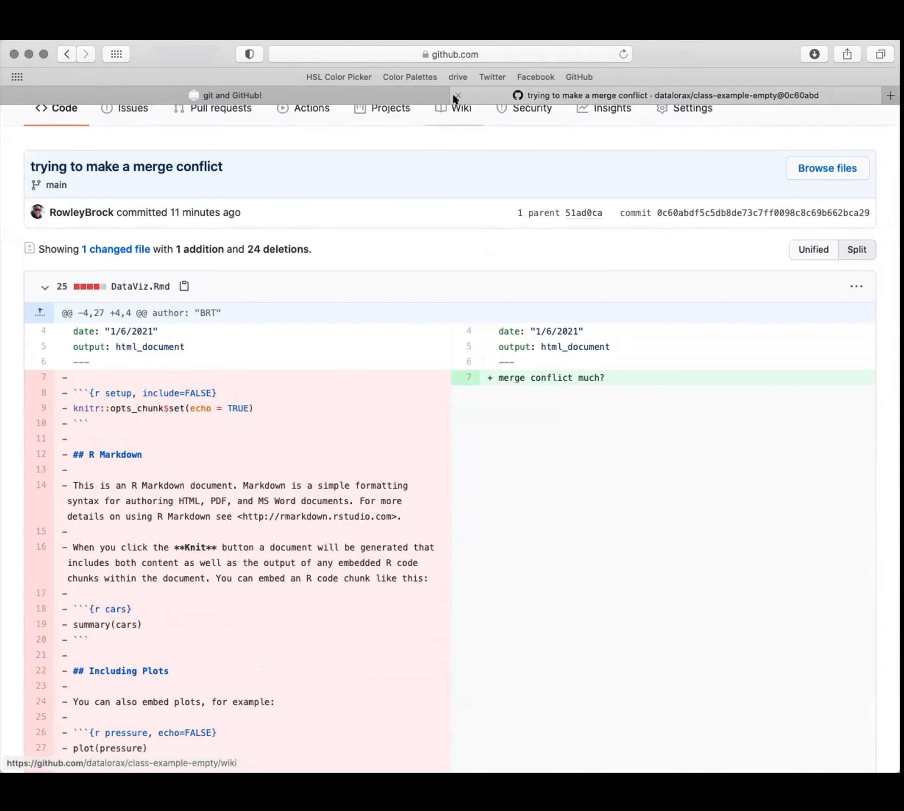
# Return to the repository's main page on GitHub, and open class-example-empty.Rproj from its local folder in RStudio.
pyautogui.click(61, 54)
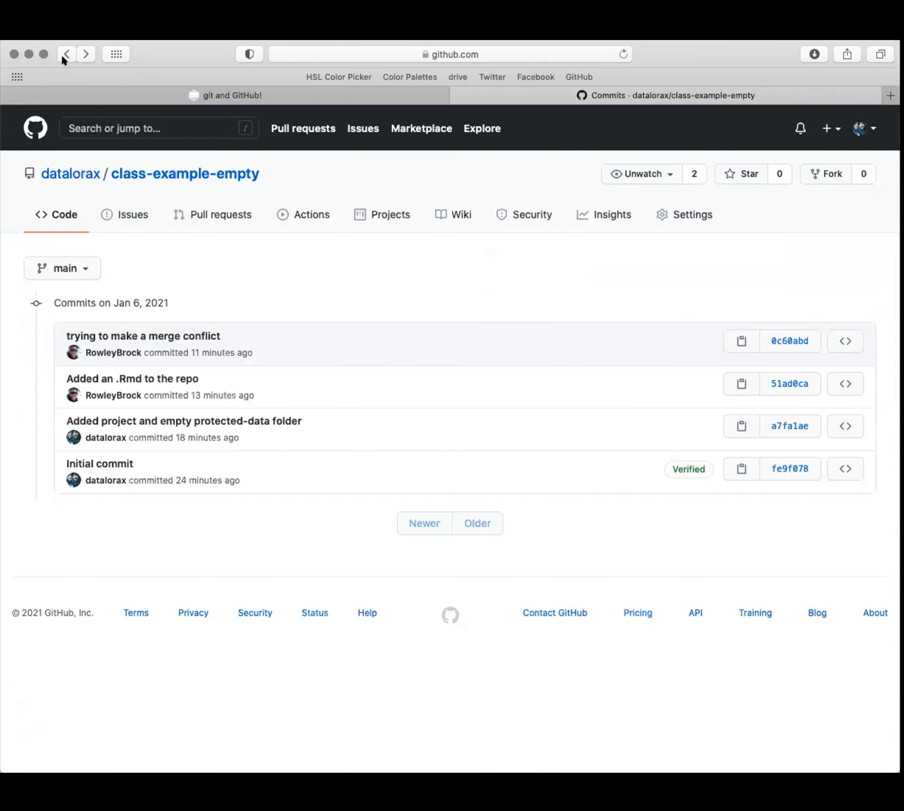
pyautogui.click(58, 53)
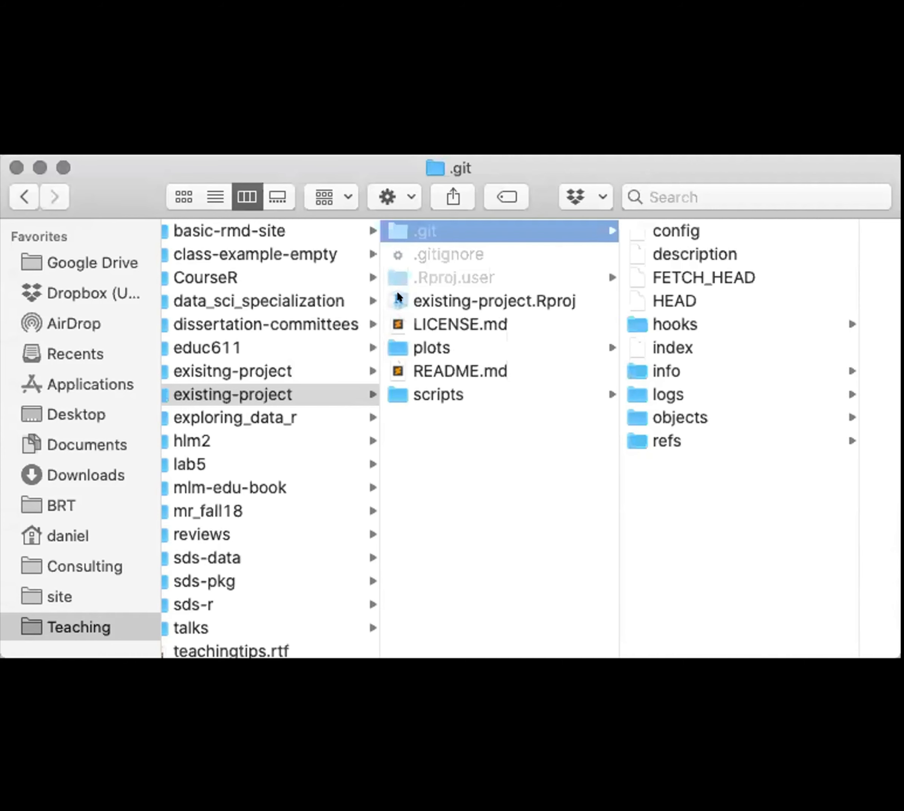
pyautogui.hscroll(-2, 397, 290)
pyautogui.click(232, 251)
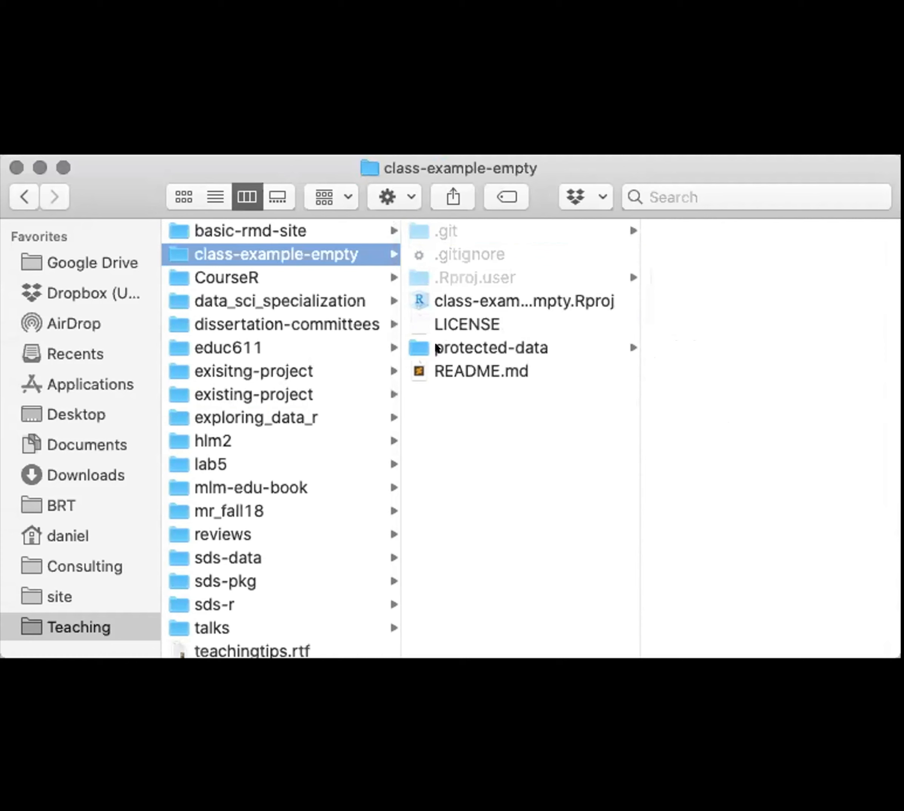
pyautogui.doubleClick(411, 288)
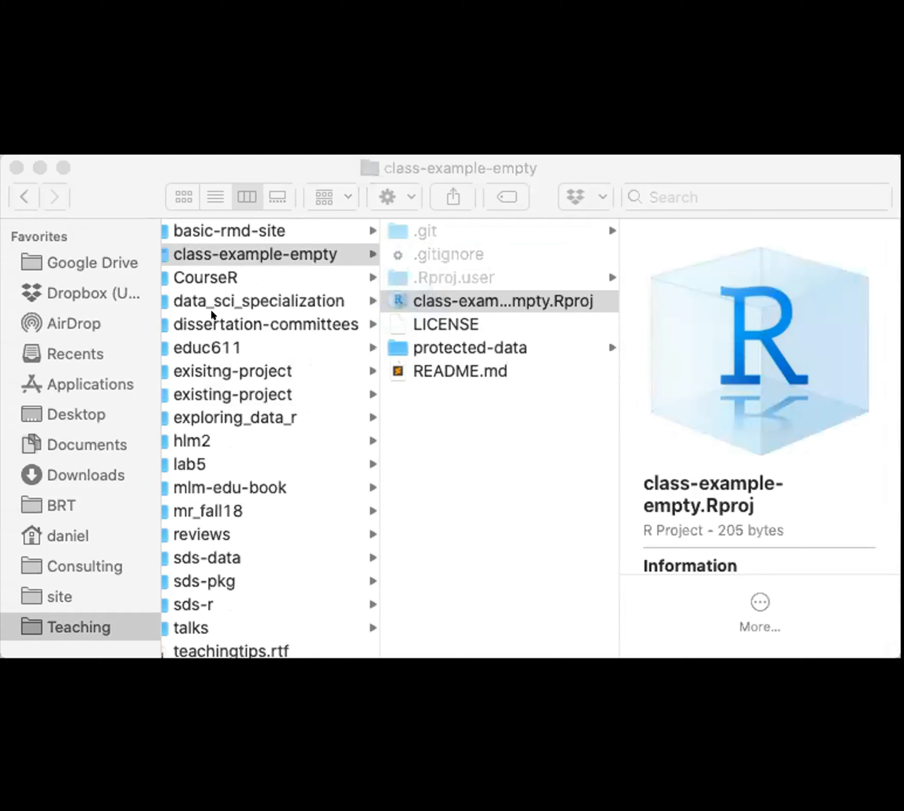
pyautogui.click(100, 198)
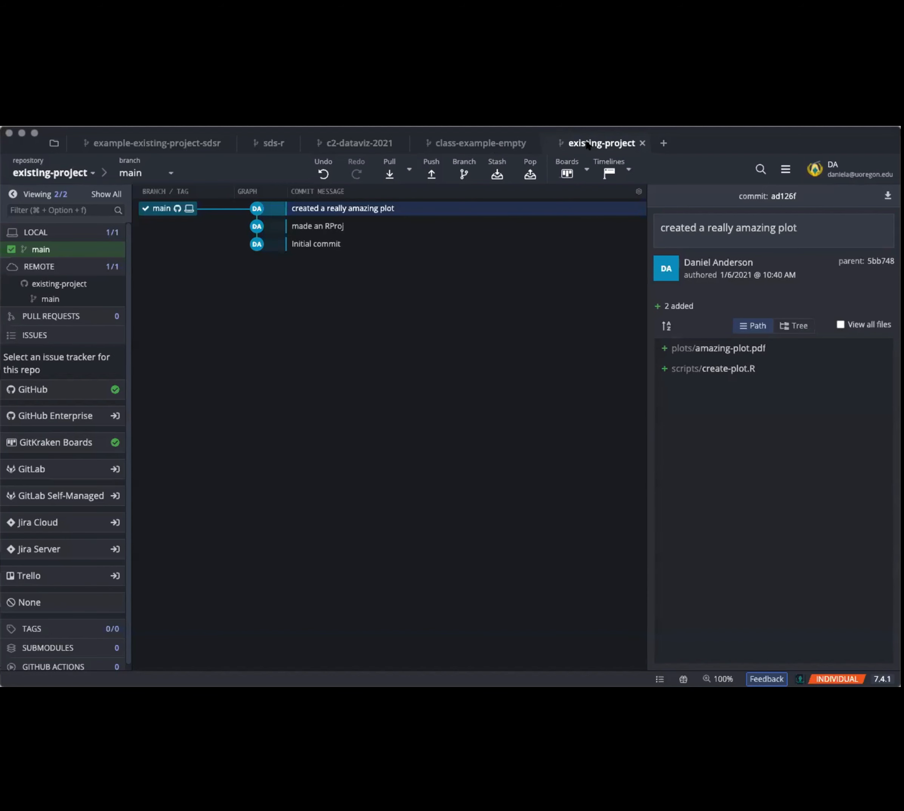
# Switch to GitKraken to pull the remote commits into class-example-empty, and check the pulled DataViz.Rmd in RStudio.
pyautogui.click(484, 142)
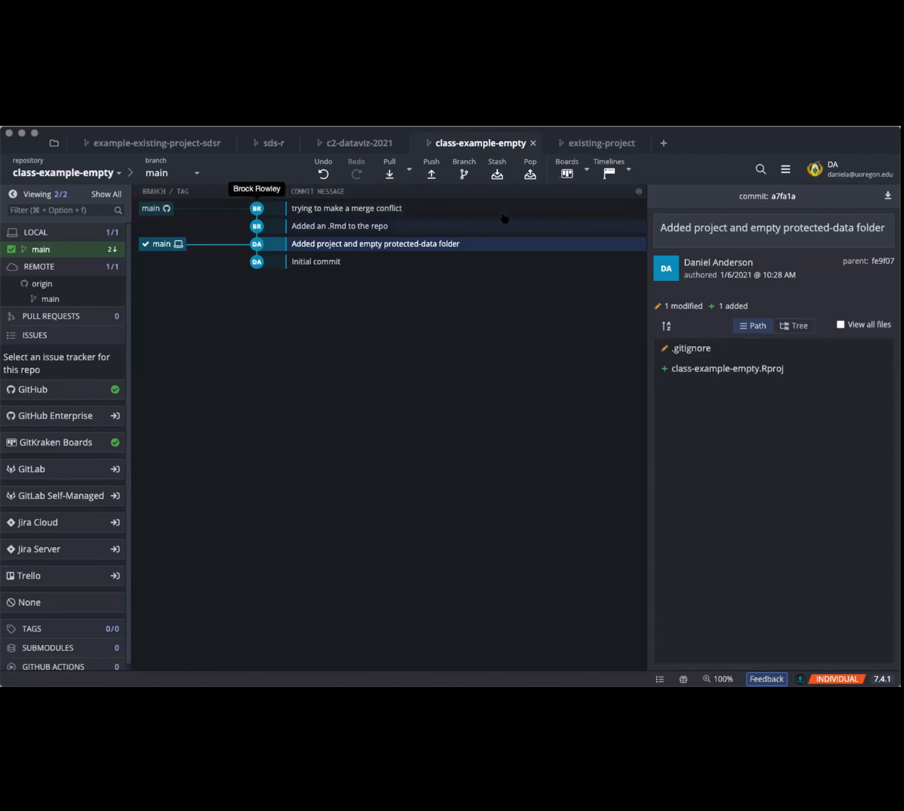
pyautogui.click(383, 167)
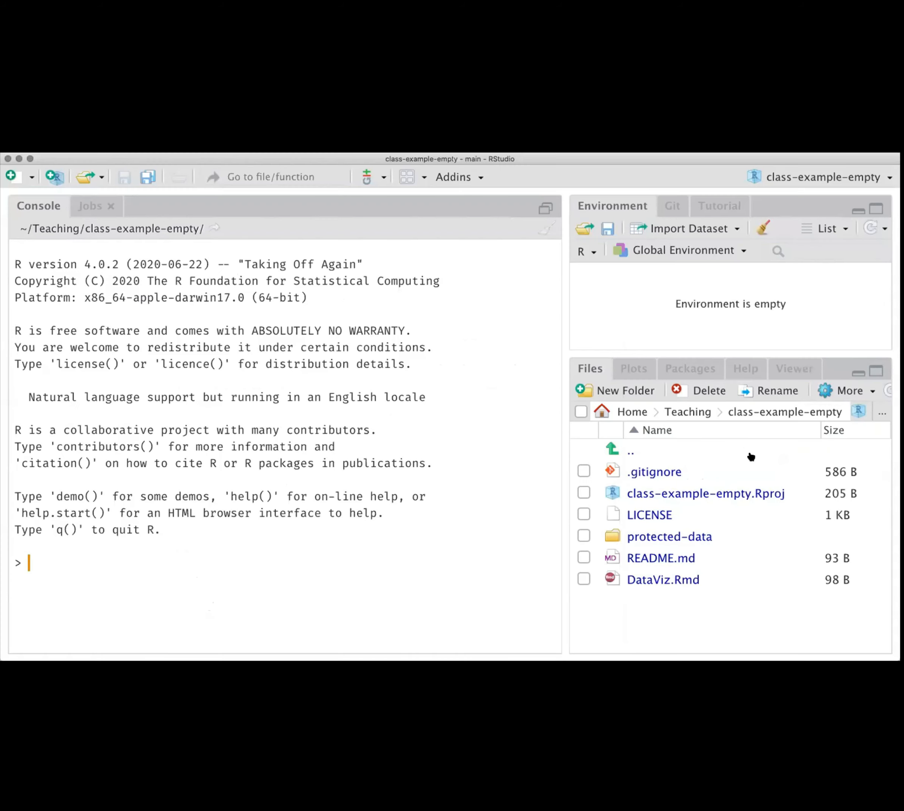
pyautogui.click(663, 581)
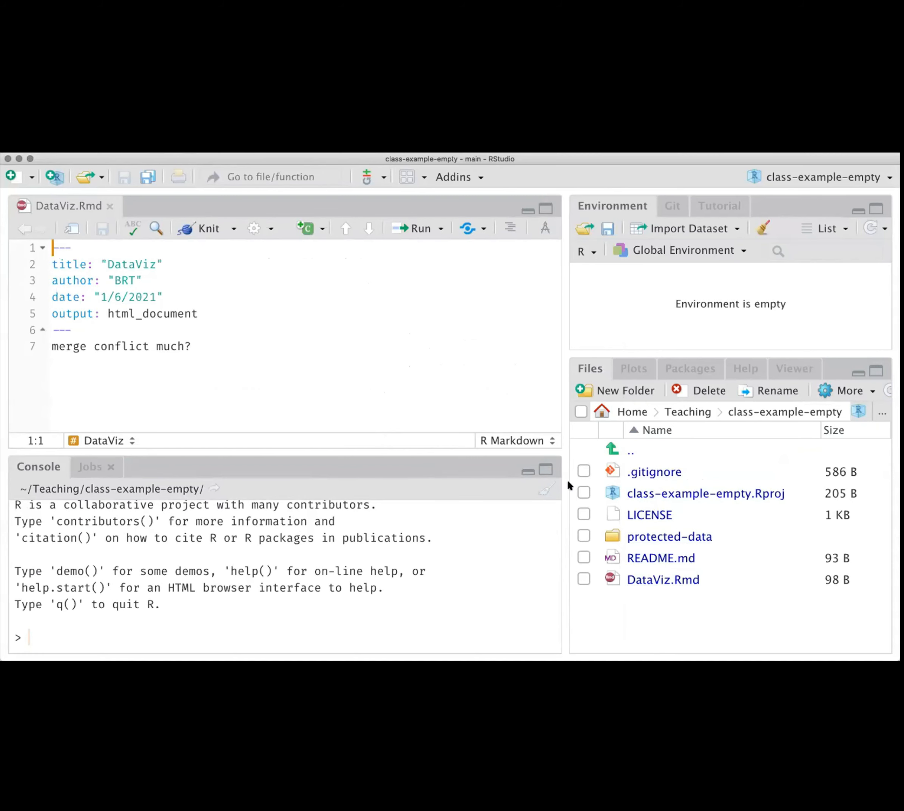
pyautogui.click(109, 206)
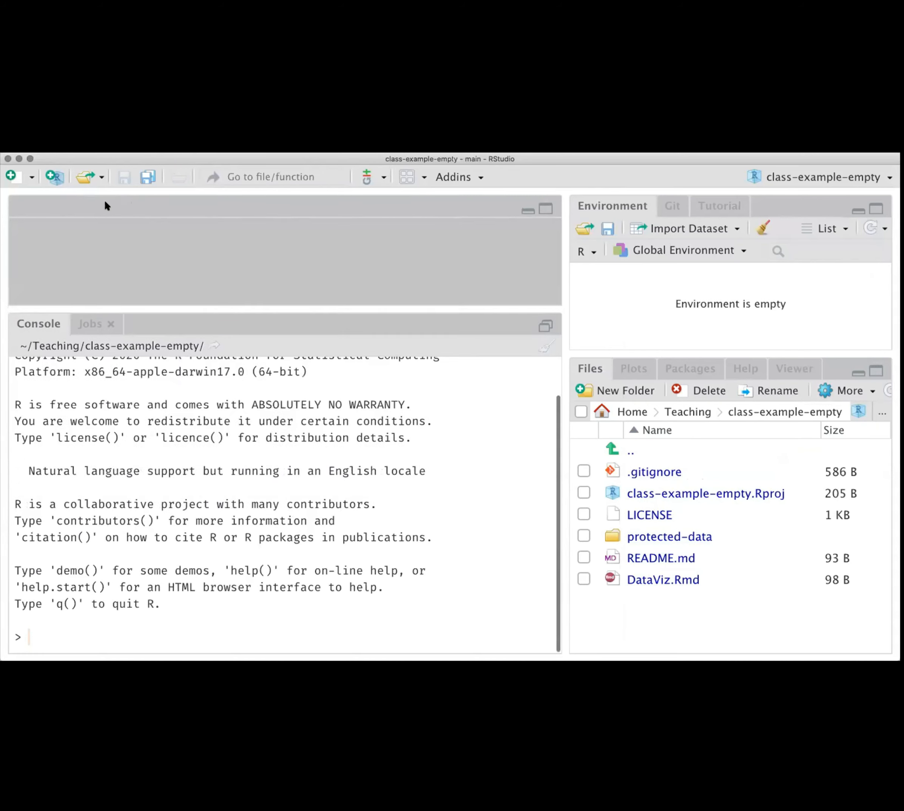
# Change the heading of README.md to "An empty project example starting a repo" and save the file.
pyautogui.click(642, 558)
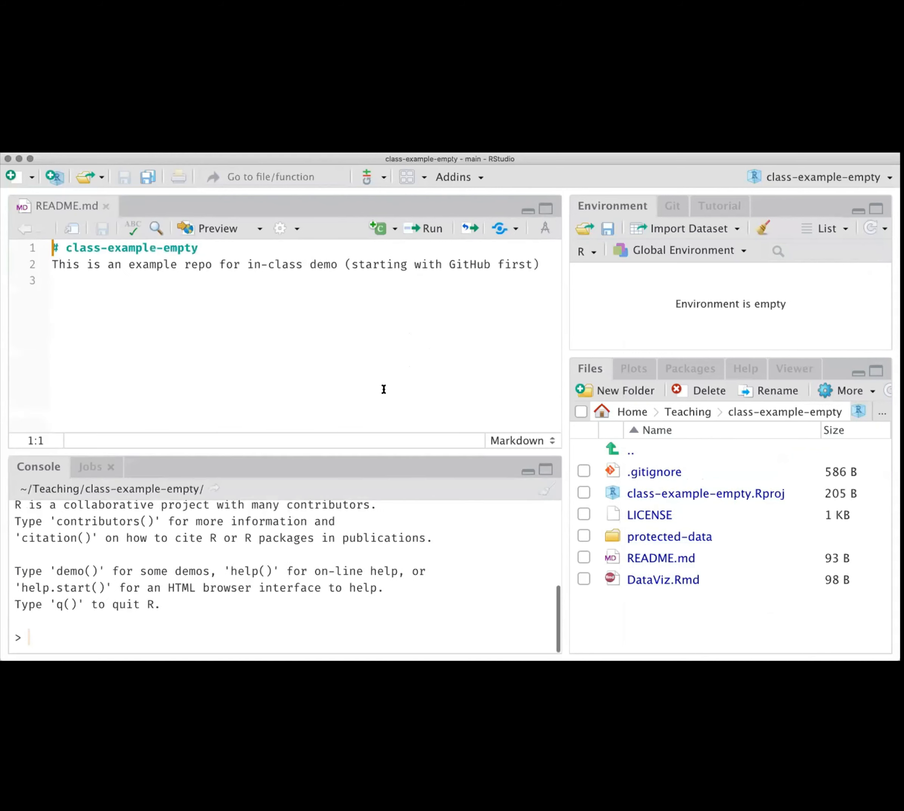
pyautogui.click(66, 248)
pyautogui.hotkey('shift', 'End')
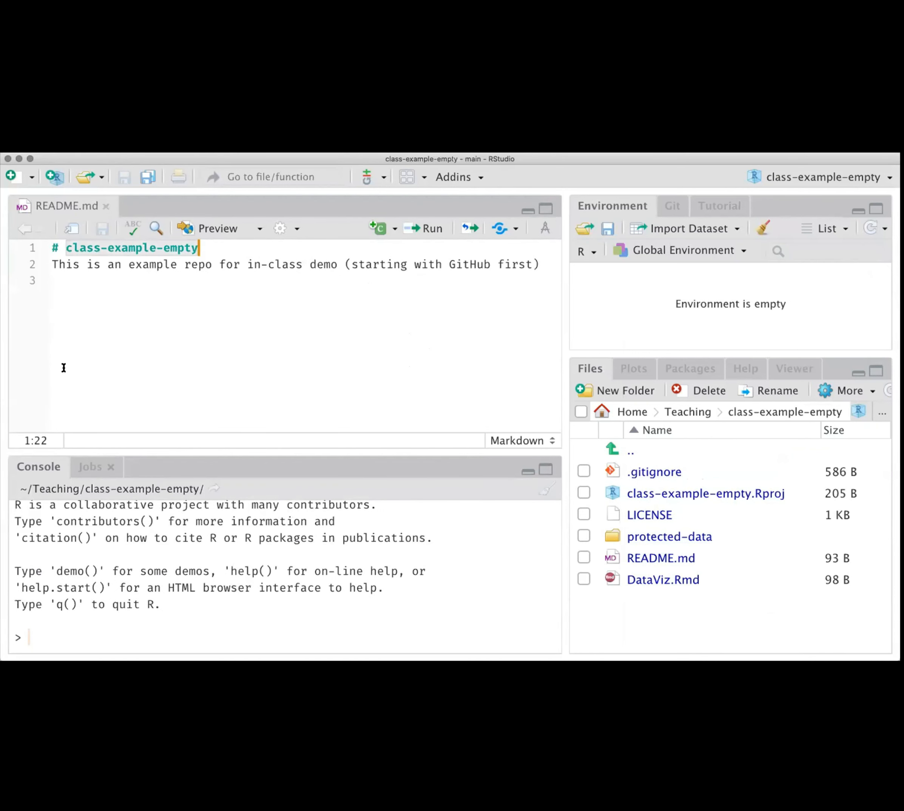
pyautogui.write('An empty project')
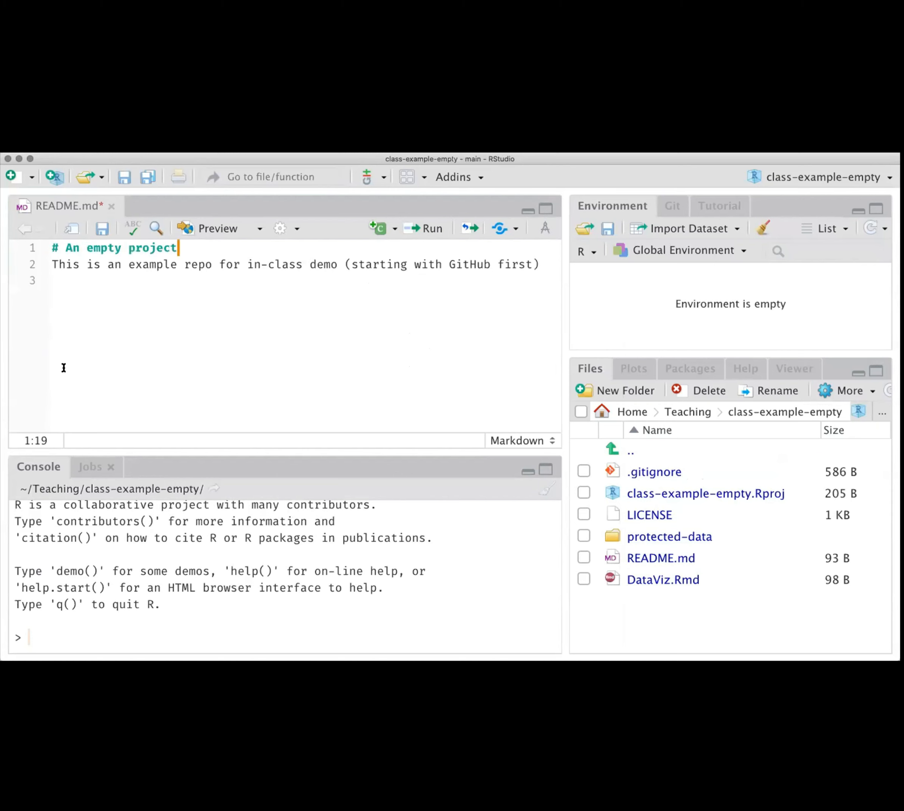
pyautogui.write(' example starting a repo')
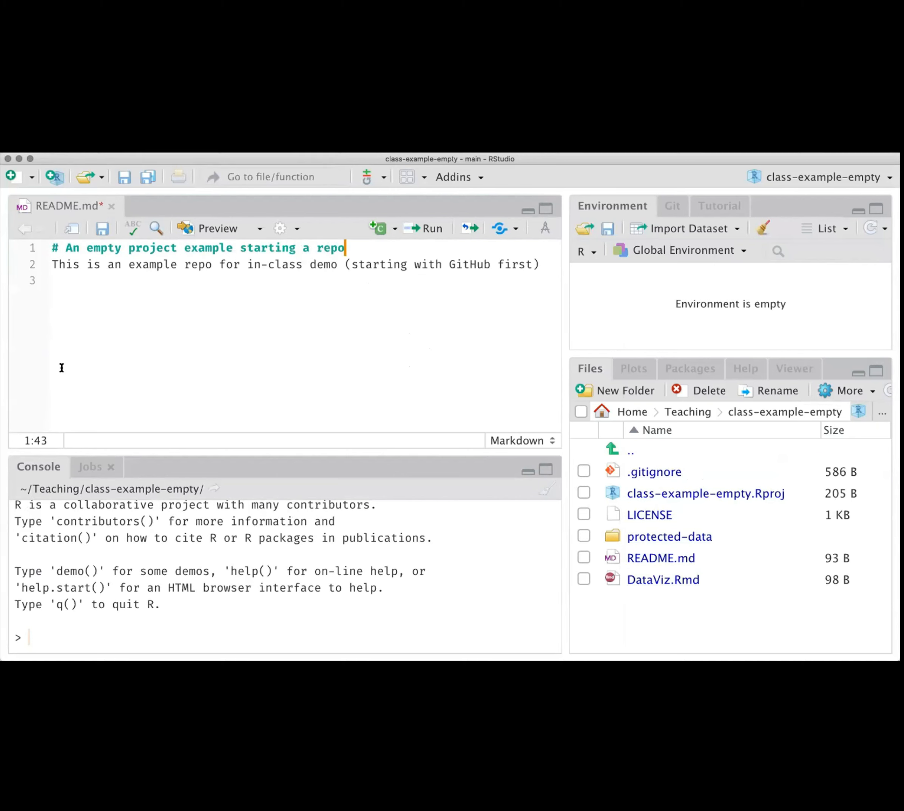
pyautogui.press('super+s')
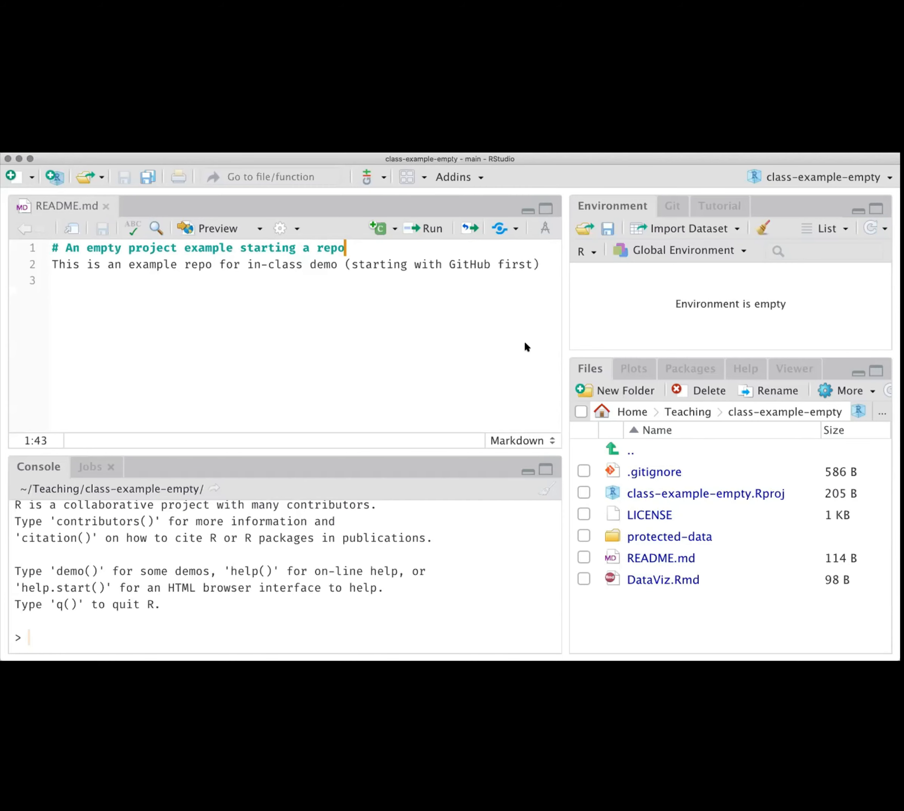
# Switch to GitKraken, review the uncommitted README.md changes in class-example-empty, and stage them.
pyautogui.press('super+Tab')
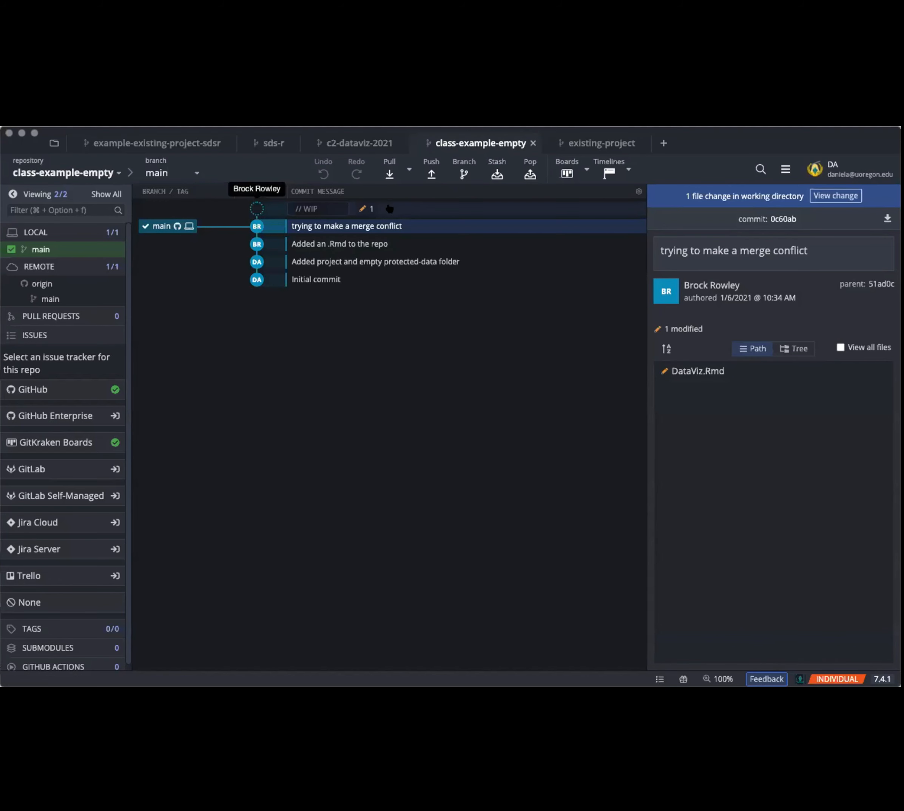
pyautogui.click(389, 208)
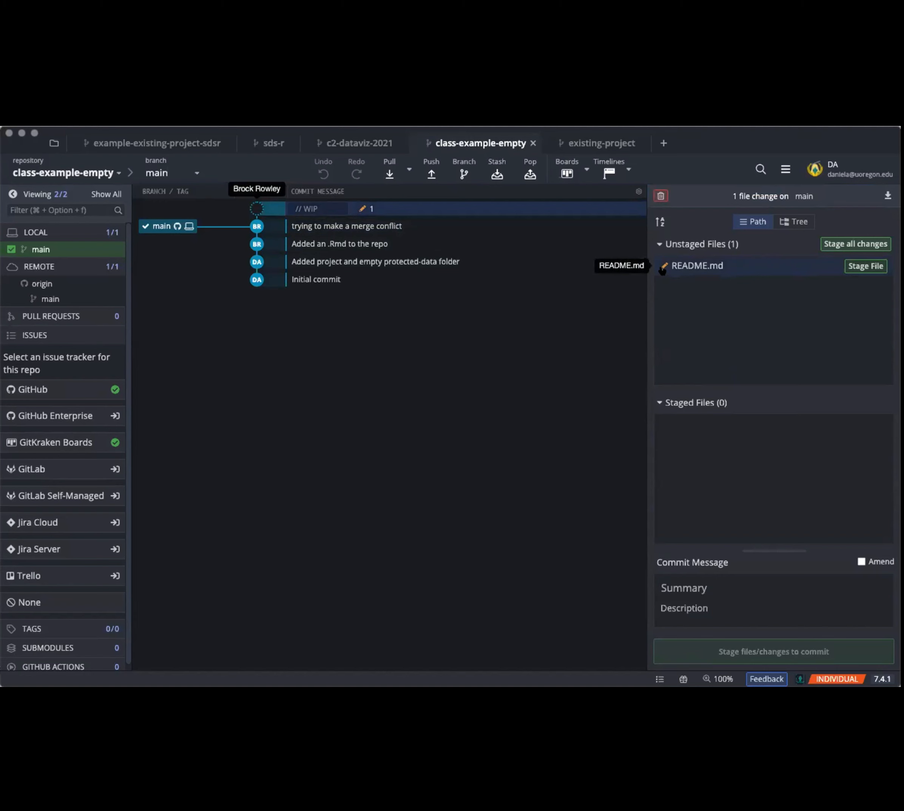
pyautogui.click(733, 269)
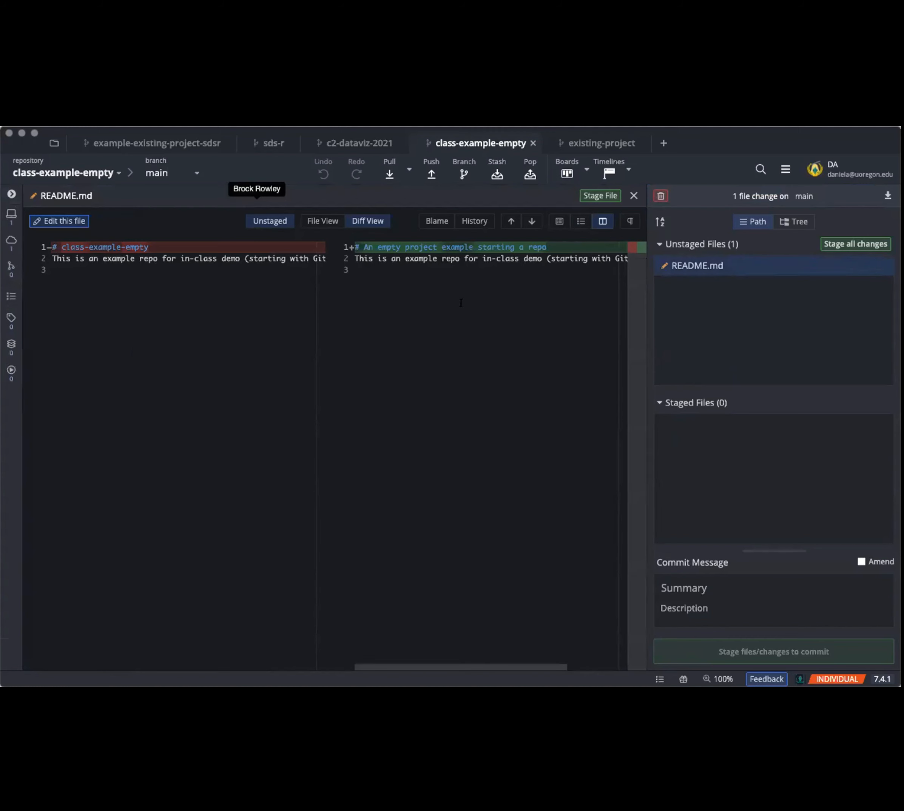
pyautogui.click(859, 244)
# Commit the staged README.md with the message "Changed the title of the README".
pyautogui.click(713, 583)
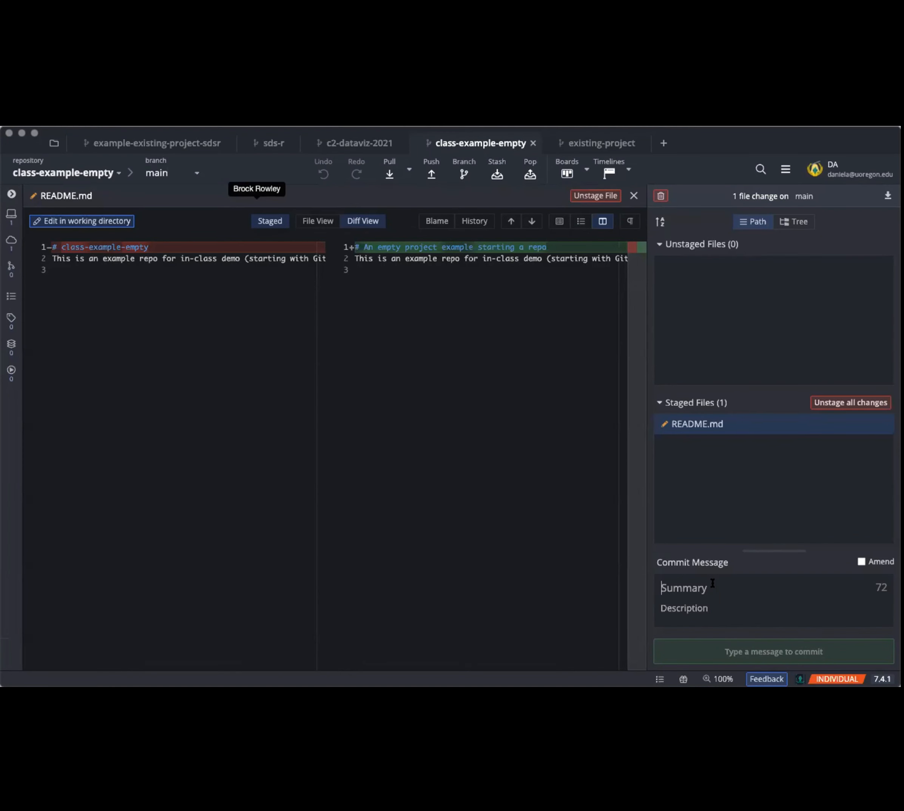
pyautogui.write('Changed teh')
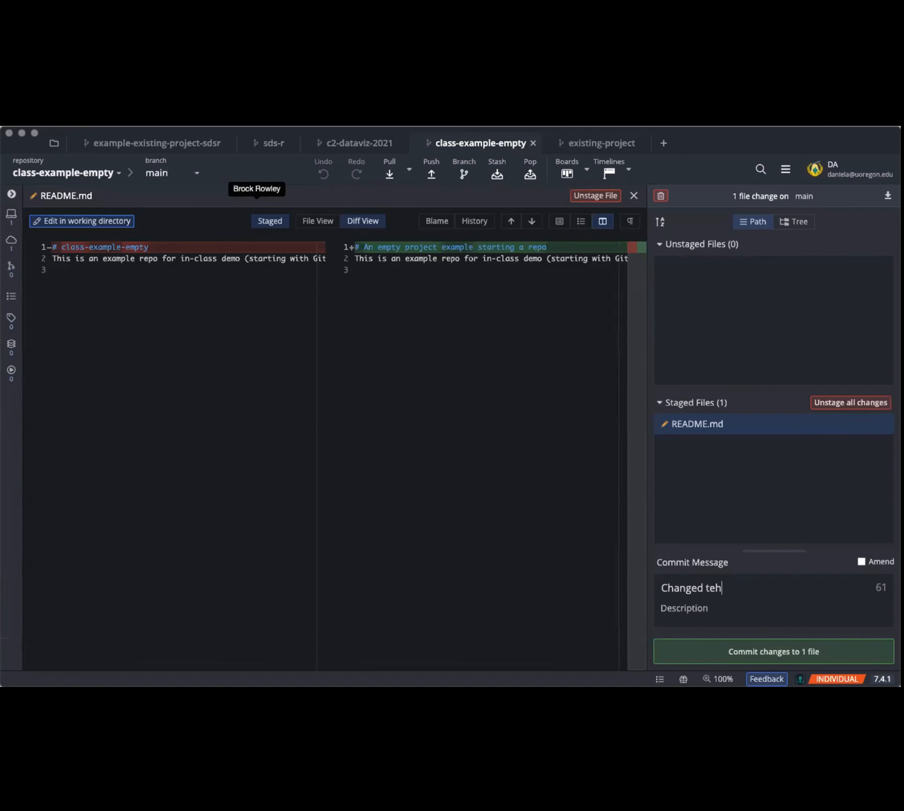
pyautogui.write(' title of the README')
pyautogui.click(715, 587)
pyautogui.press('BackSpace')
pyautogui.write('e')
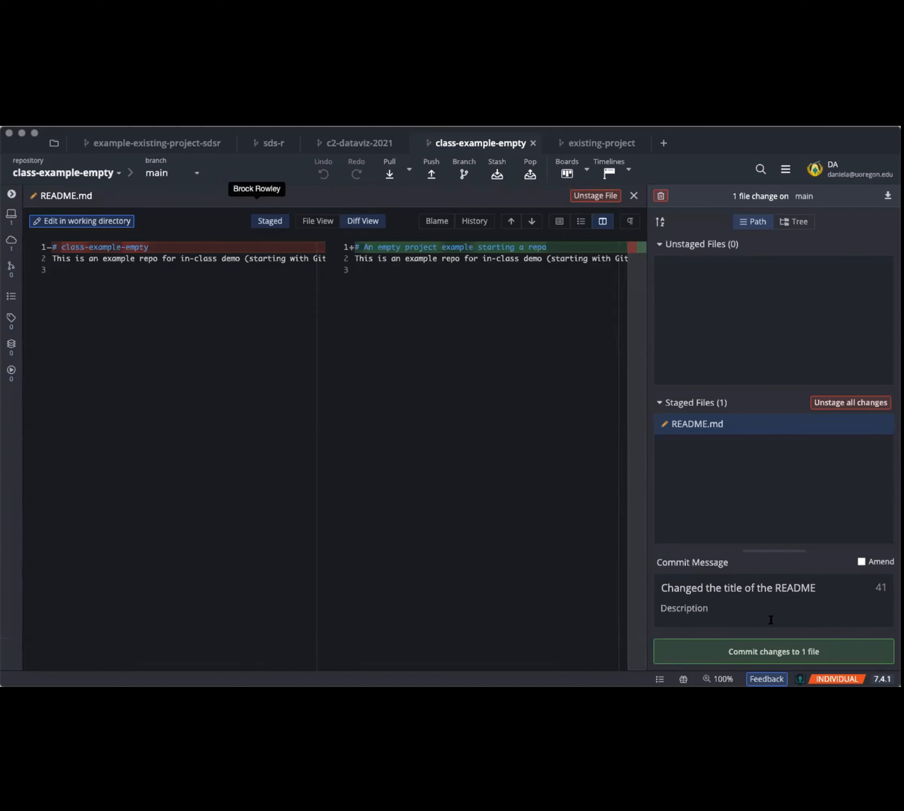
pyautogui.click(766, 651)
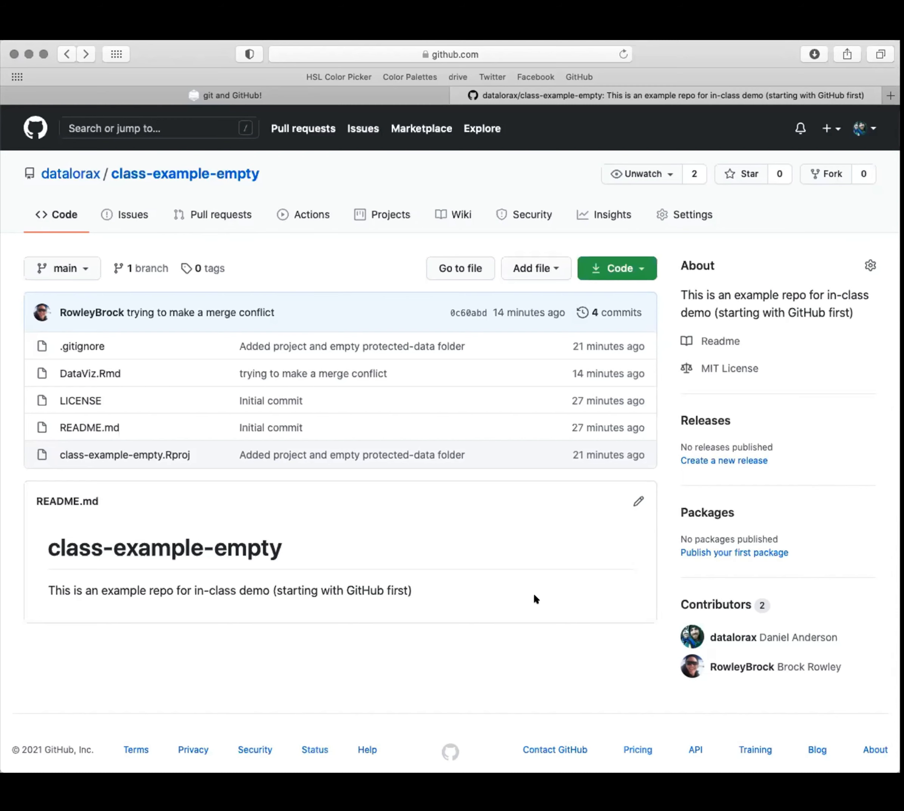
# On GitHub, edit README.md of class-example-empty and replace its heading with "An example repo for class demo".
pyautogui.click(637, 501)
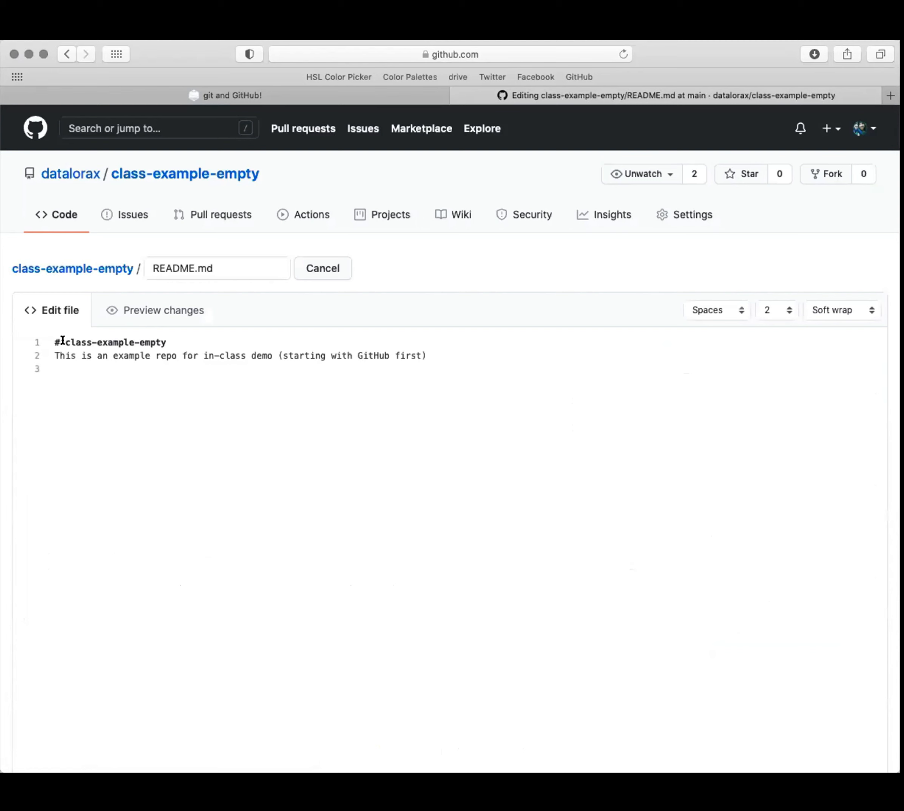
pyautogui.moveTo(63, 340); pyautogui.dragTo(168, 341)
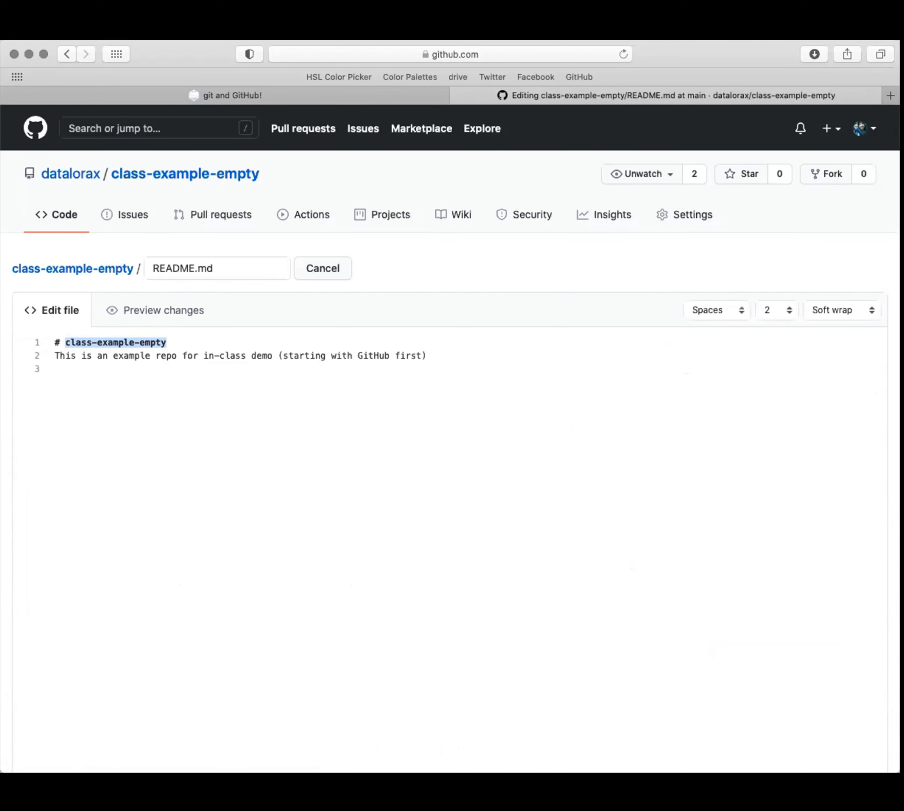
pyautogui.write('An example repo for class demo')
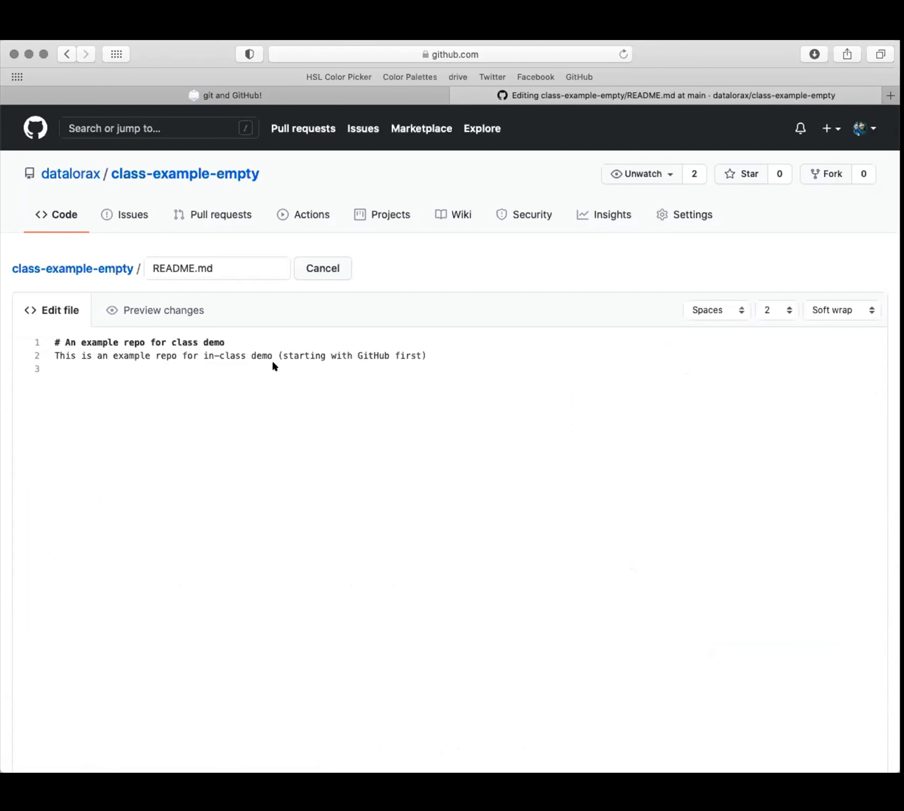
# Commit the README.md edit directly to main with the message "Changed title of README", and return to the repository's main page.
pyautogui.scroll(-10, 247, 416)
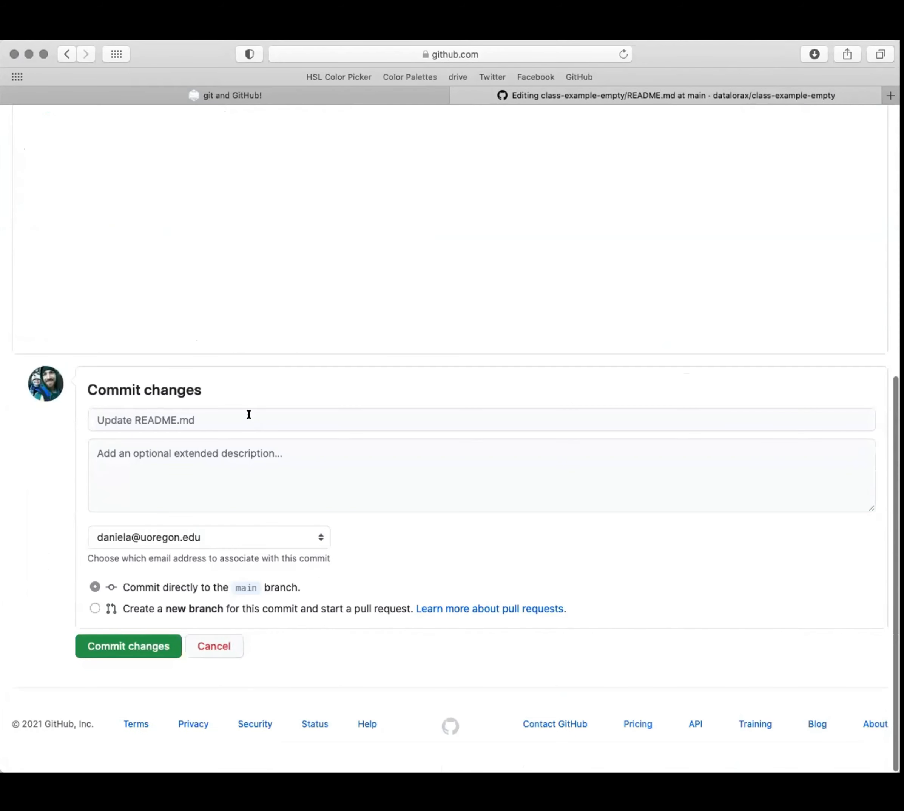
pyautogui.click(206, 425)
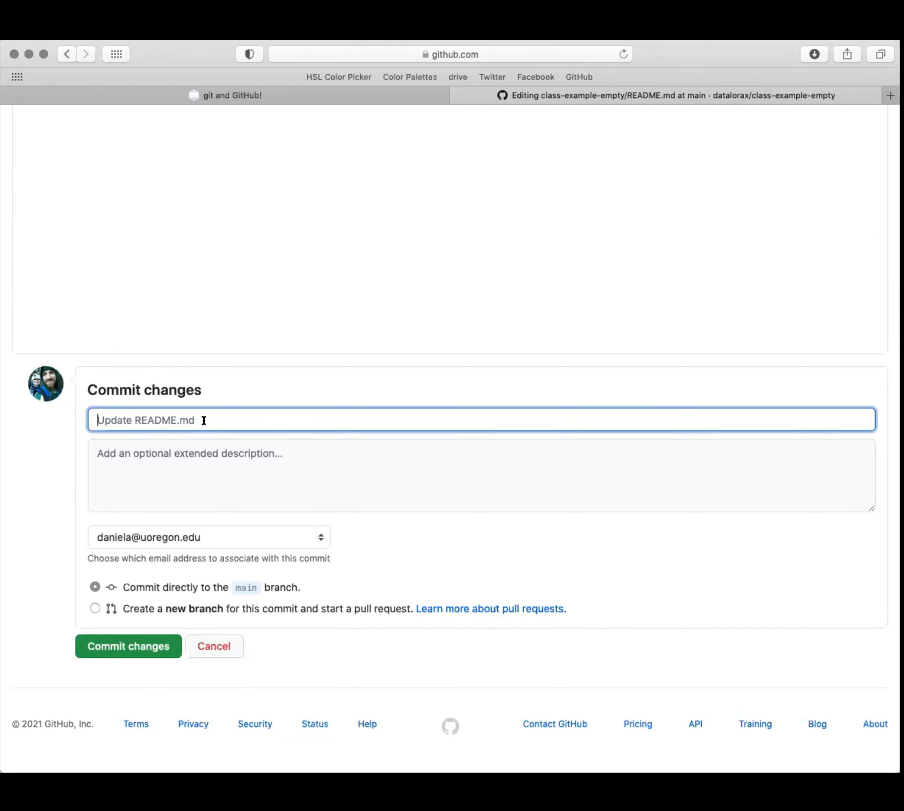
pyautogui.write('Changed title of')
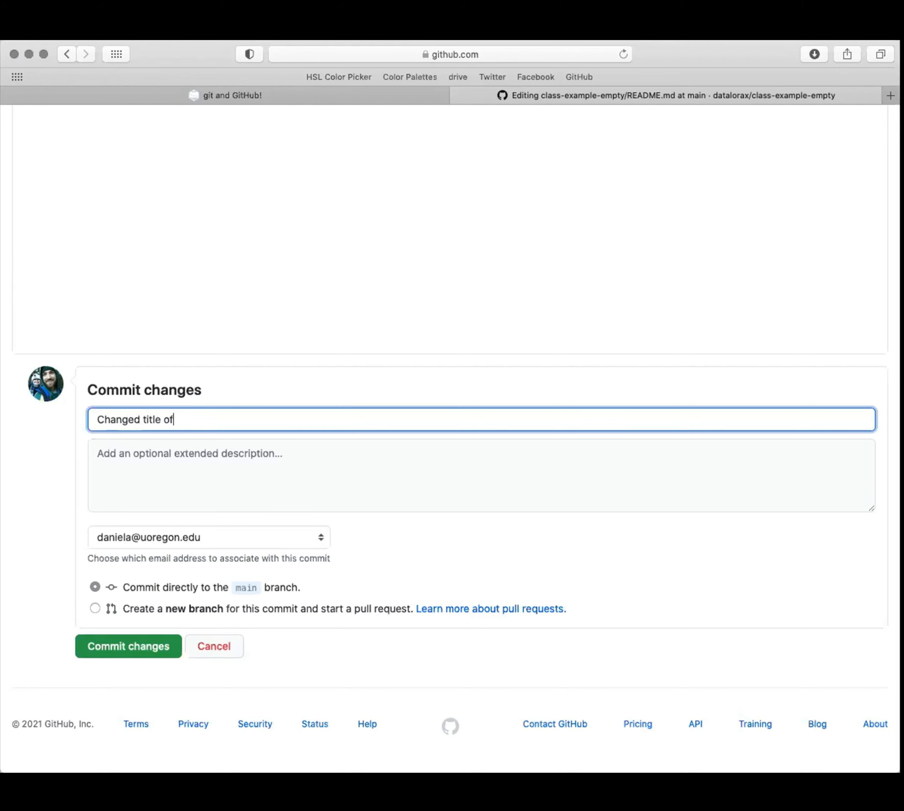
pyautogui.write(' README')
pyautogui.click(144, 650)
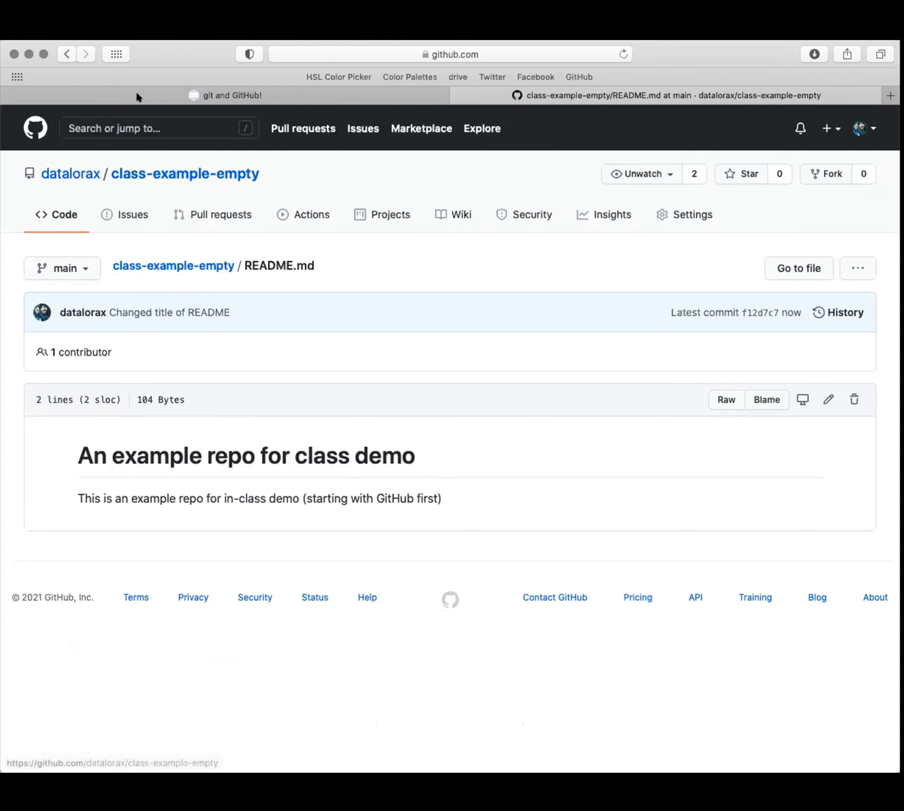
pyautogui.click(169, 171)
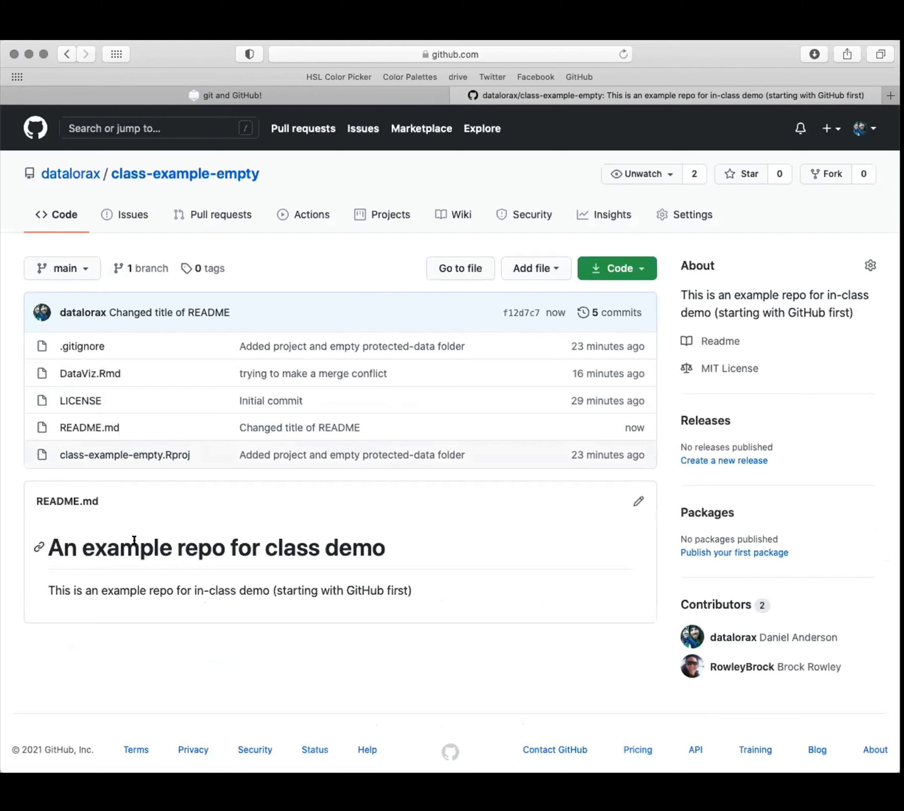
# Switch to GitKraken and try to push the local main branch of class-example-empty to GitHub.
pyautogui.press('super+Tab')
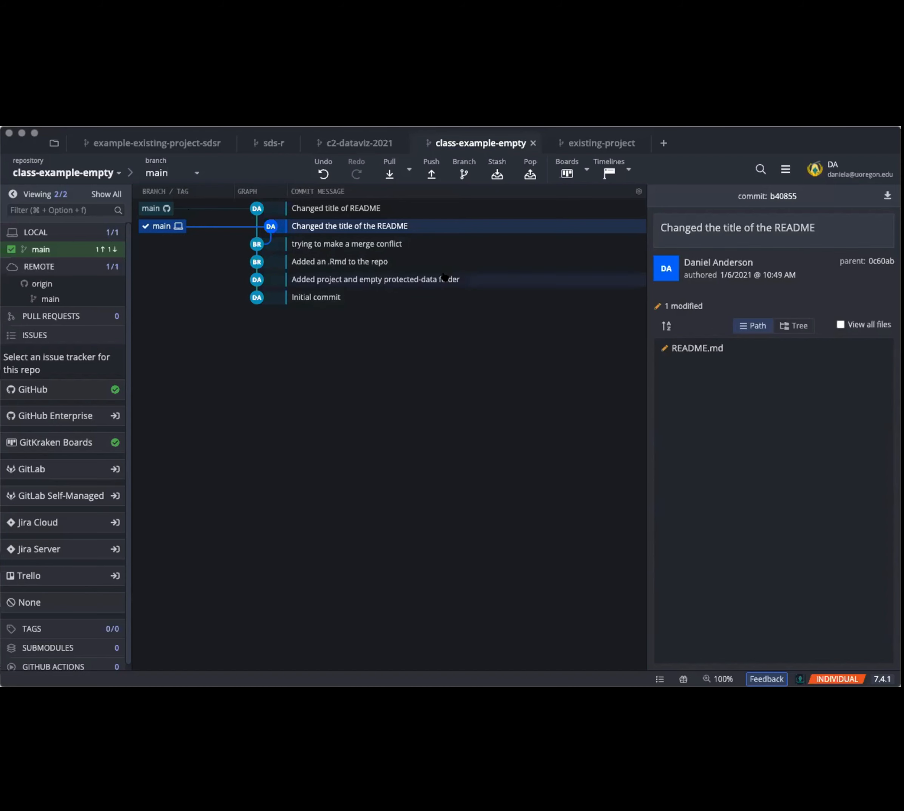
pyautogui.click(432, 173)
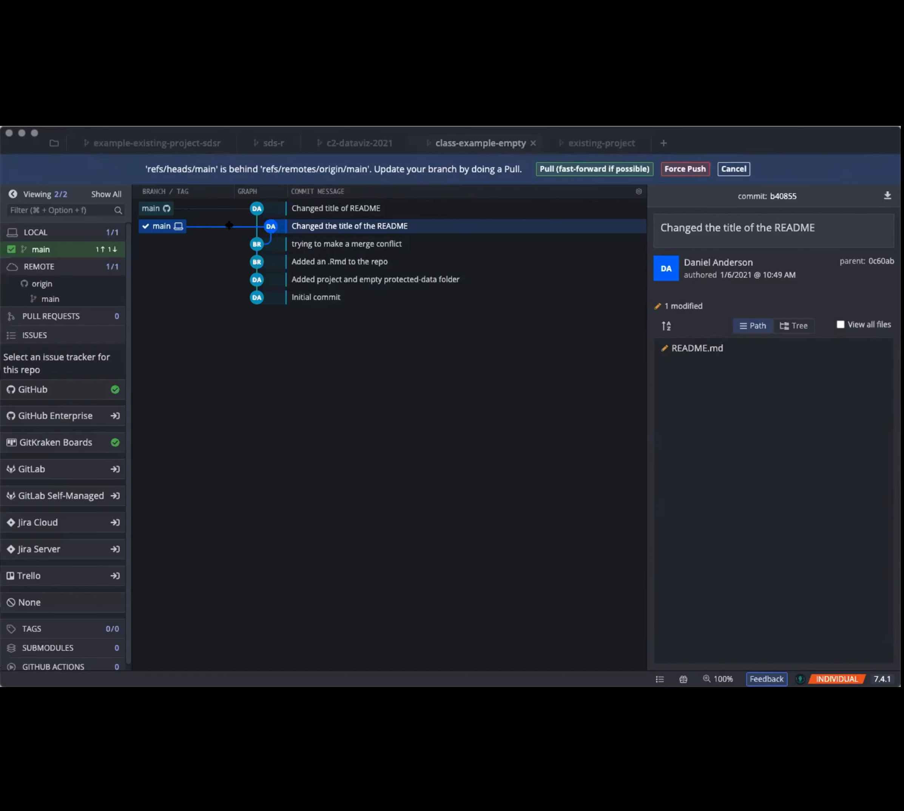
pyautogui.moveTo(174, 213); pyautogui.dragTo(185, 228)
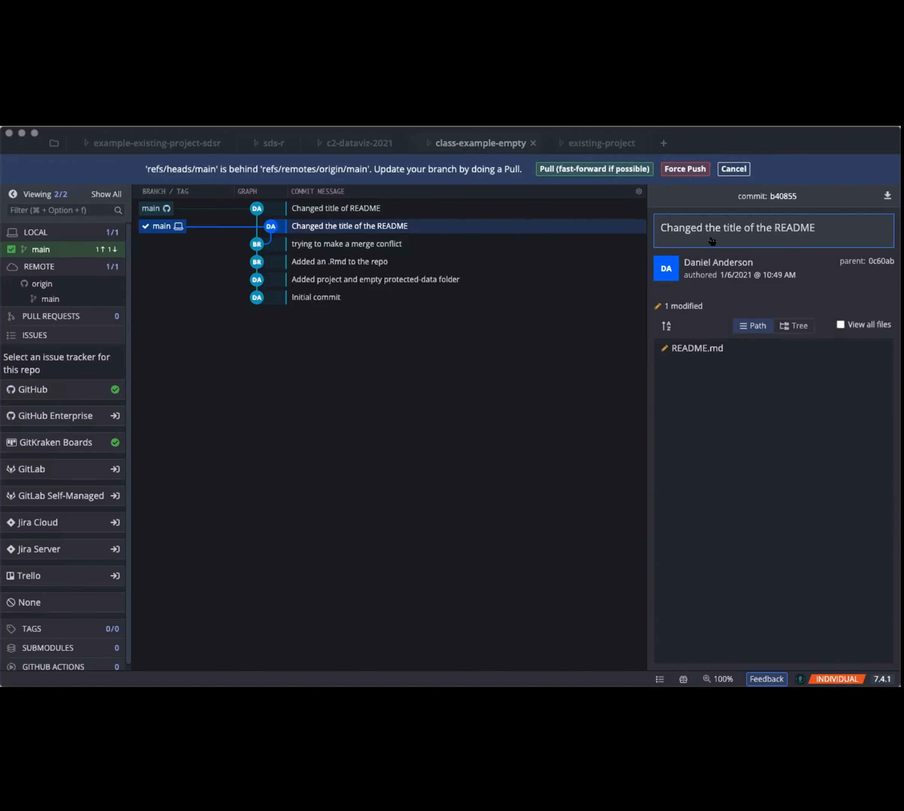
pyautogui.click(734, 169)
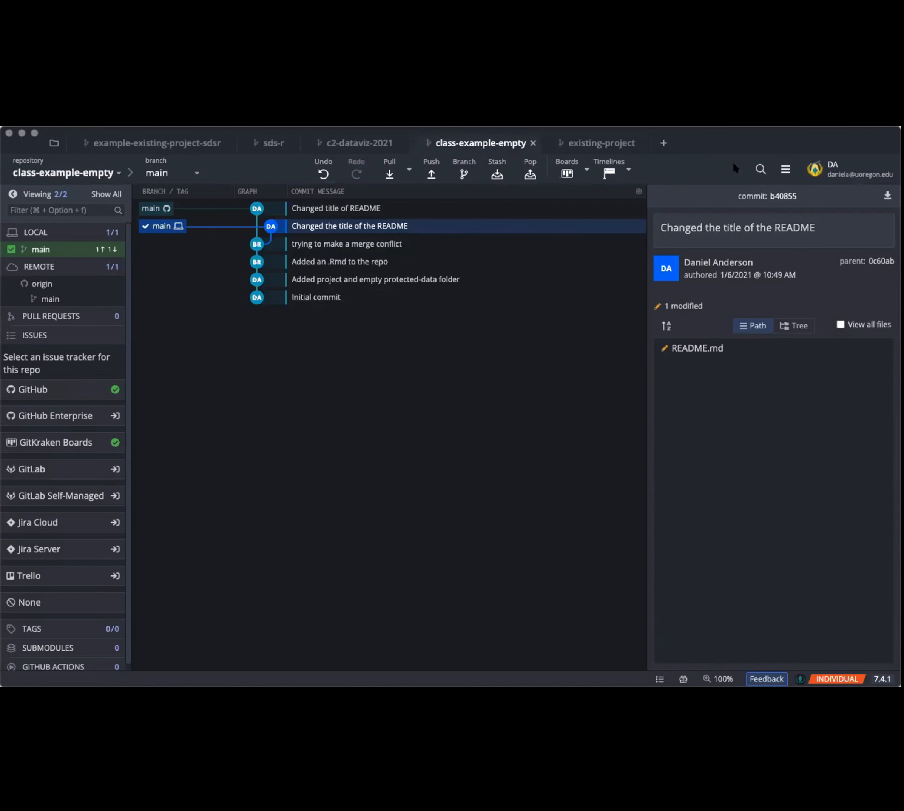
# Pull the remote main branch into the local main branch of class-example-empty.
pyautogui.click(387, 169)
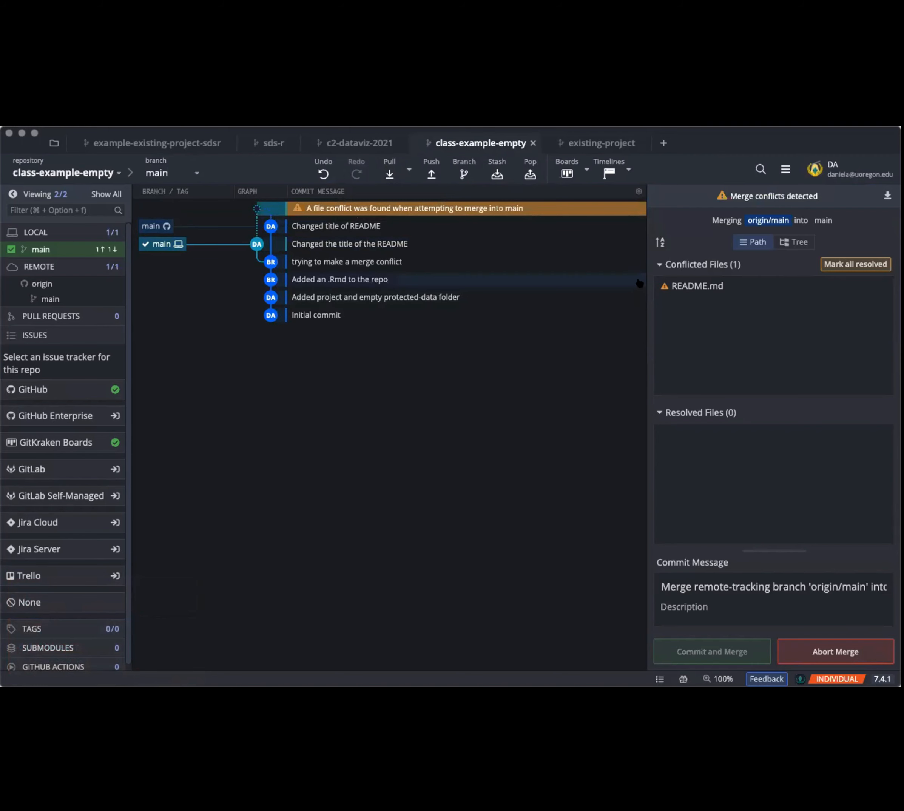
pyautogui.moveTo(710, 289)
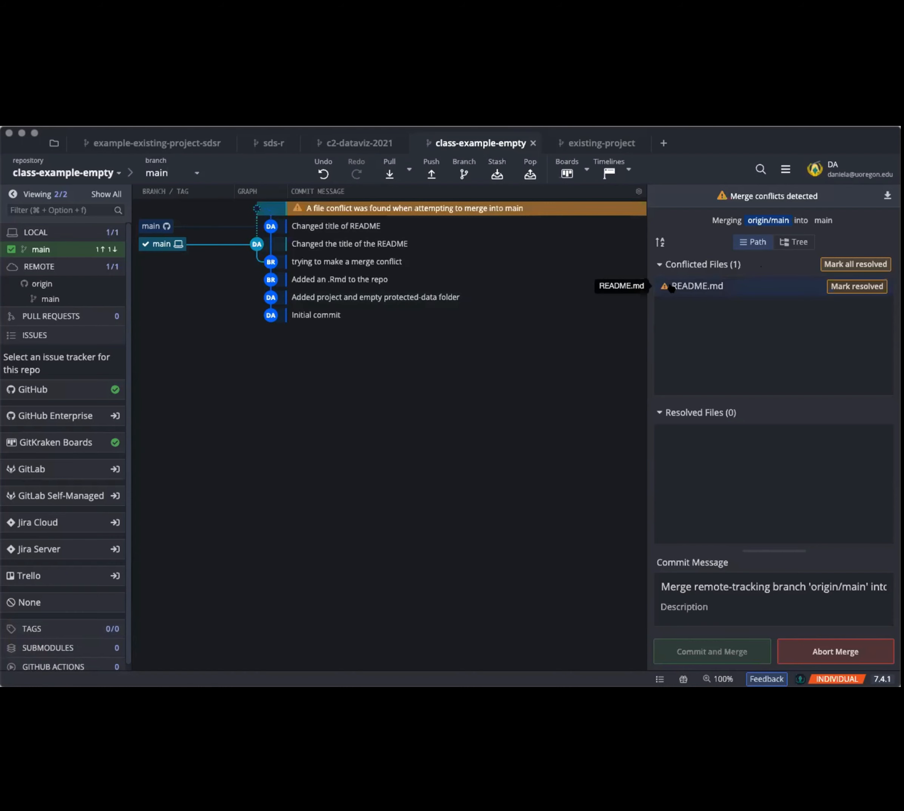
# Open the conflicted README.md and take the conflicting heading from both main and origin/main into the merge output.
pyautogui.click(694, 287)
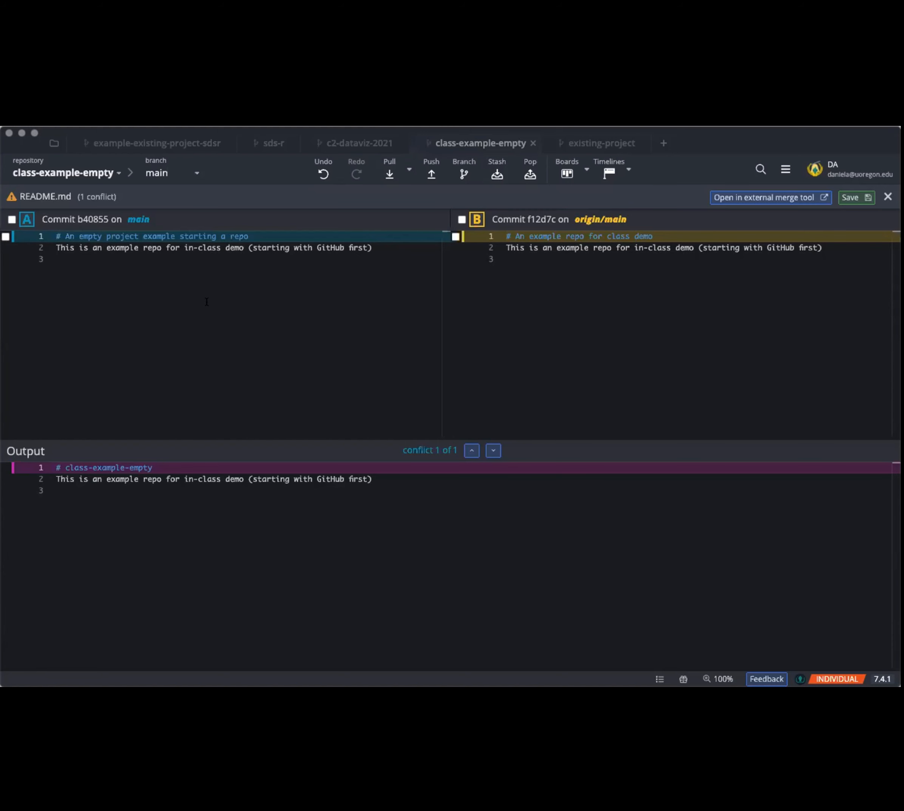
pyautogui.click(12, 219)
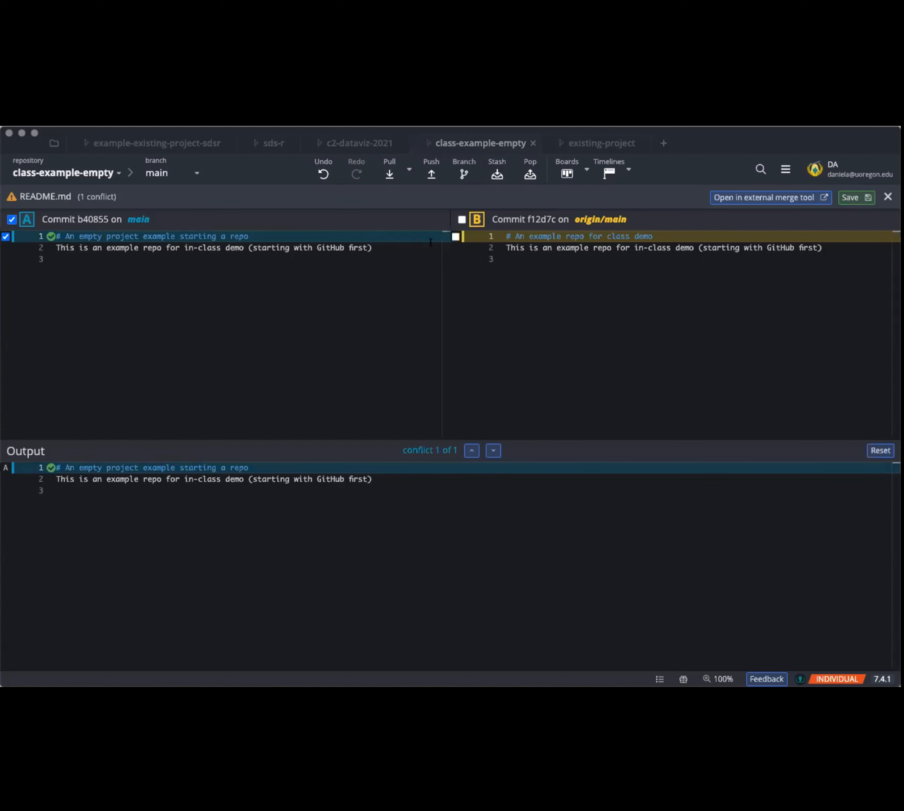
pyautogui.click(461, 219)
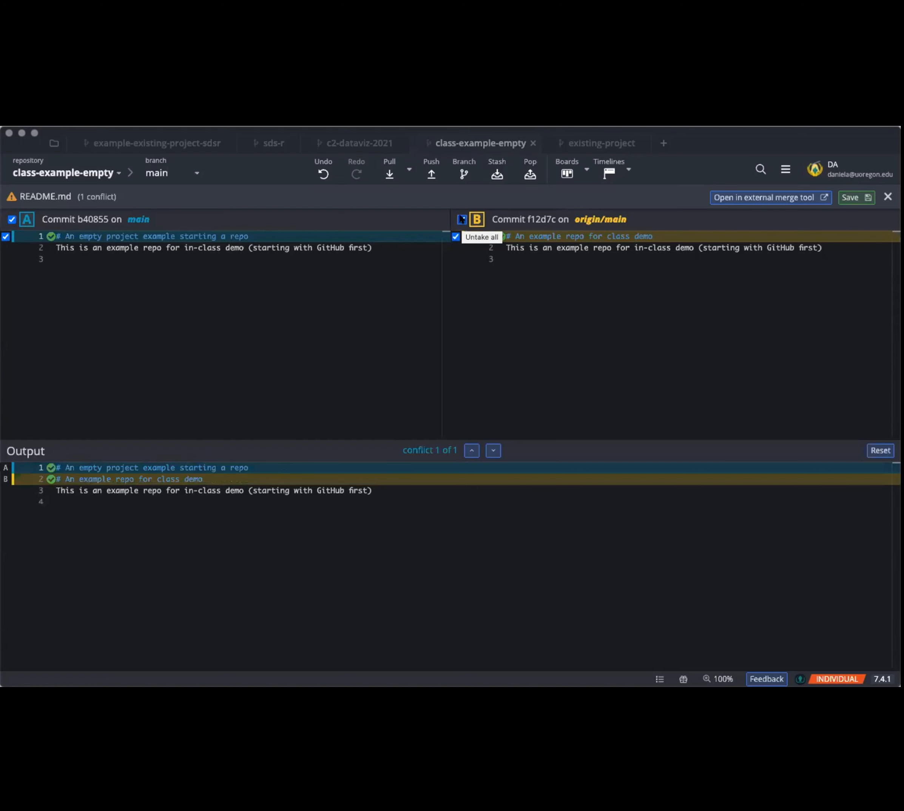
# In the merge output, make "An example repo for class demo" a plain text line below the first heading, and save the resolution.
pyautogui.click(63, 490)
pyautogui.click(63, 479)
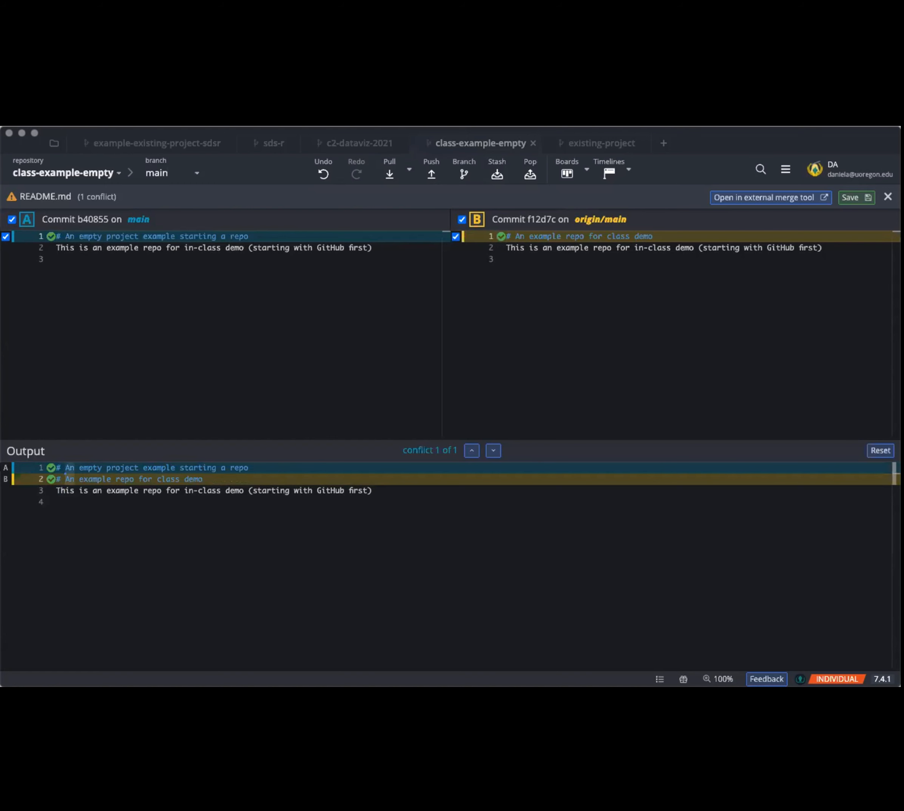
pyautogui.press('BackSpace')
pyautogui.press('BackSpace')
pyautogui.press('BackSpace')
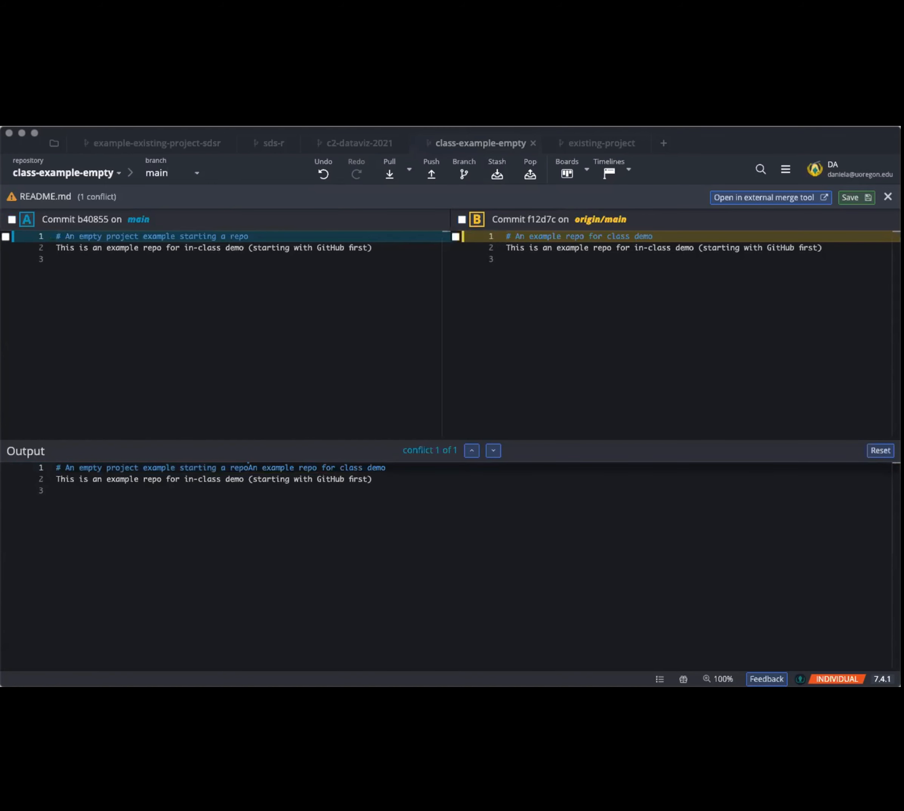
pyautogui.press('Return')
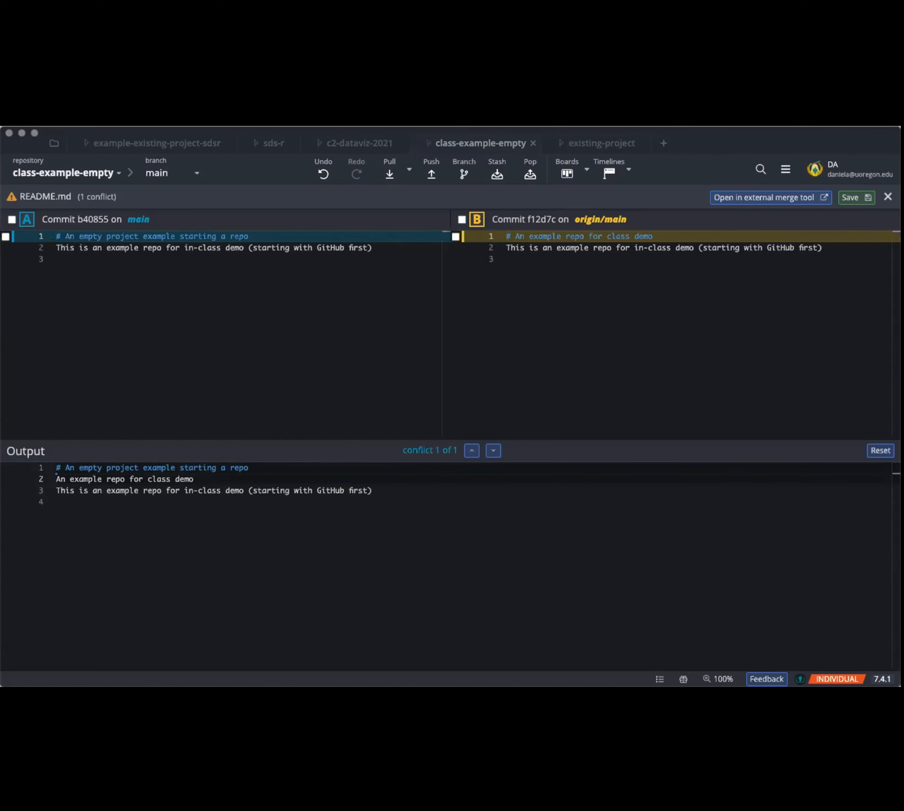
pyautogui.click(179, 317)
pyautogui.click(850, 197)
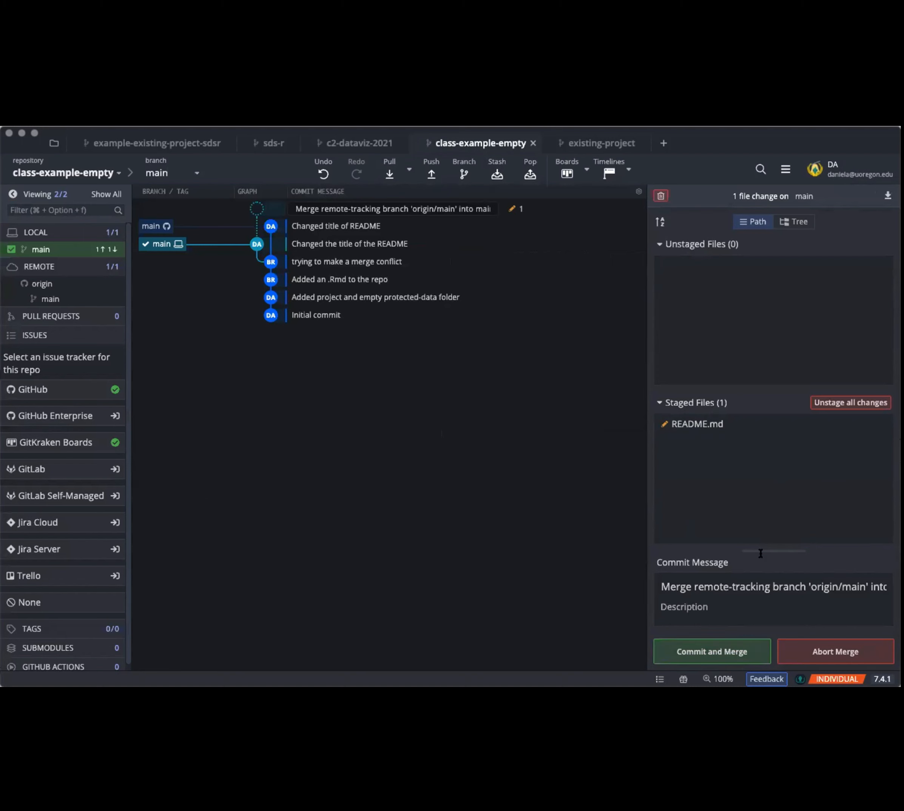
# Replace the merge commit message with "Fix README title merge conflict" and commit the merge.
pyautogui.click(658, 582)
pyautogui.press('super+a')
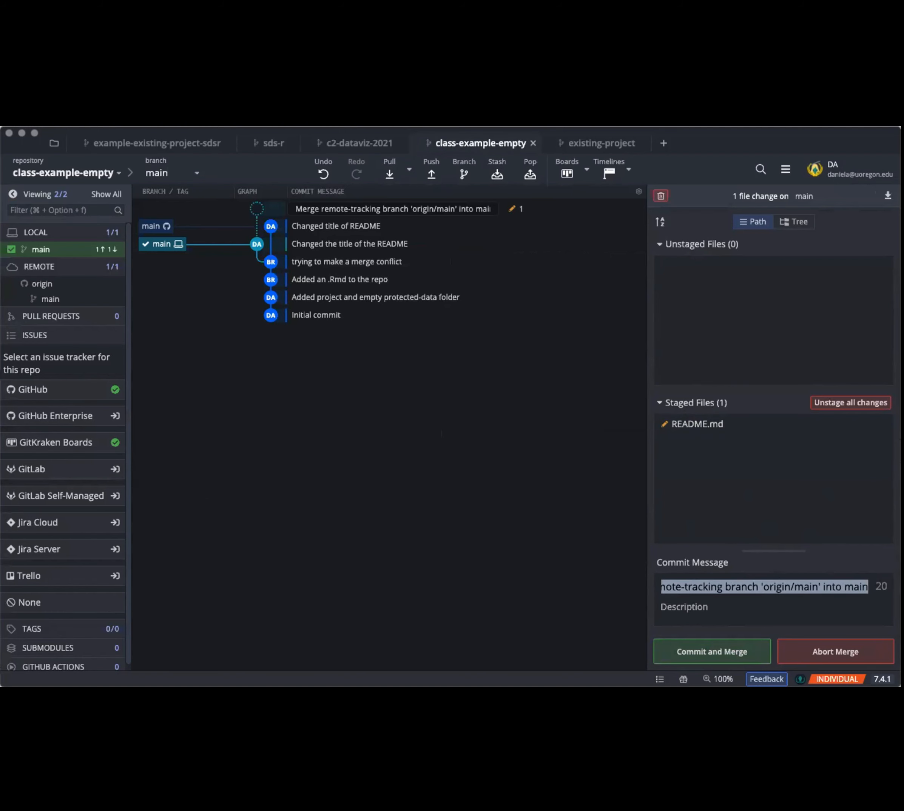
pyautogui.write('fix')
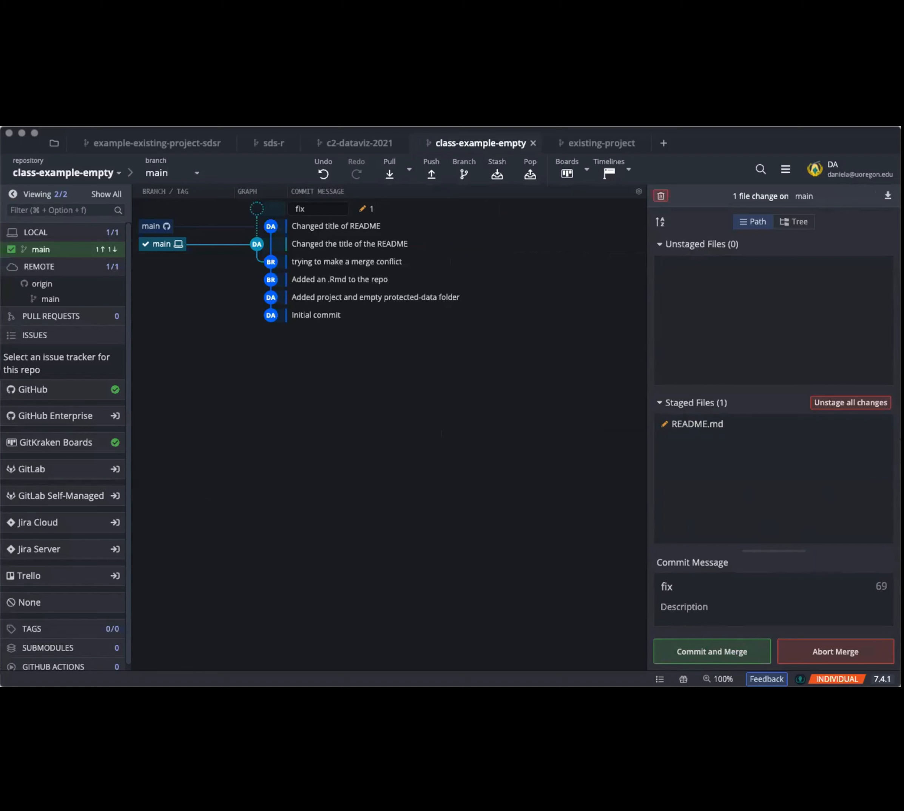
pyautogui.write('F')
pyautogui.press('Right')
pyautogui.press('Right')
pyautogui.write('README title merge conflict')
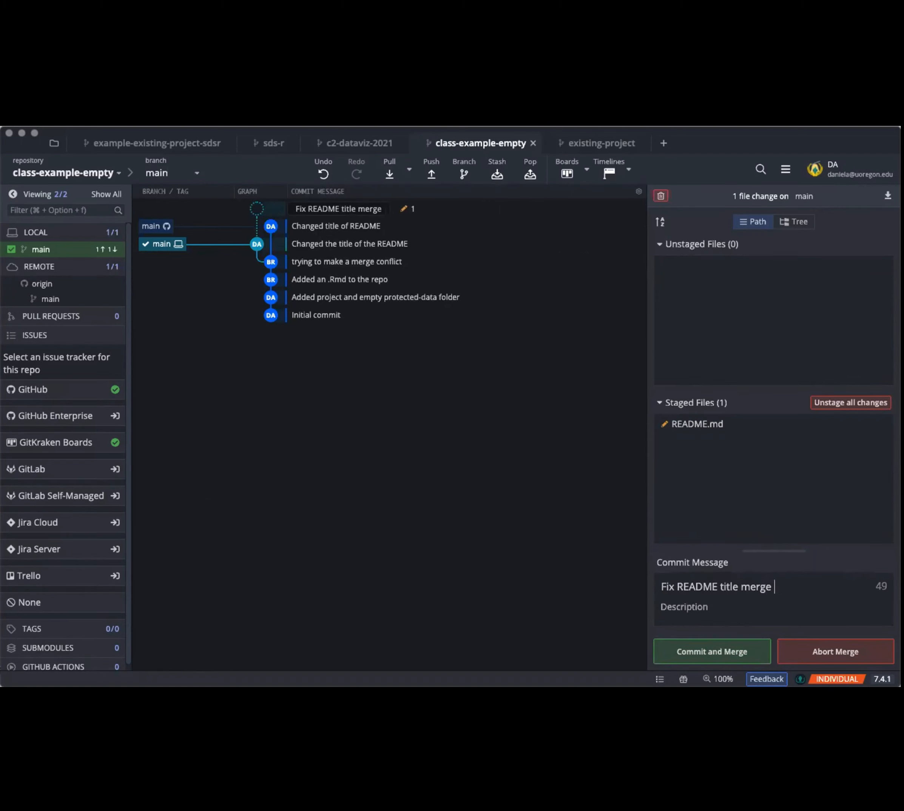
pyautogui.click(741, 651)
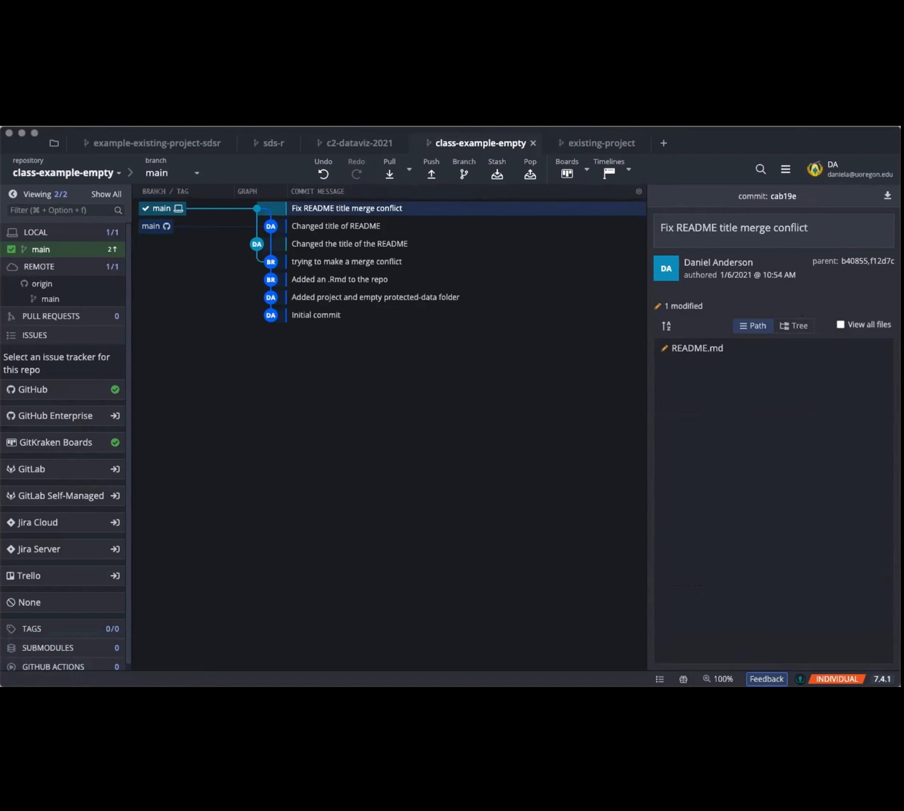
# Push the local main branch to GitHub, then switch to the browser and reload the class-example-empty repository page.
pyautogui.press('super+Tab')
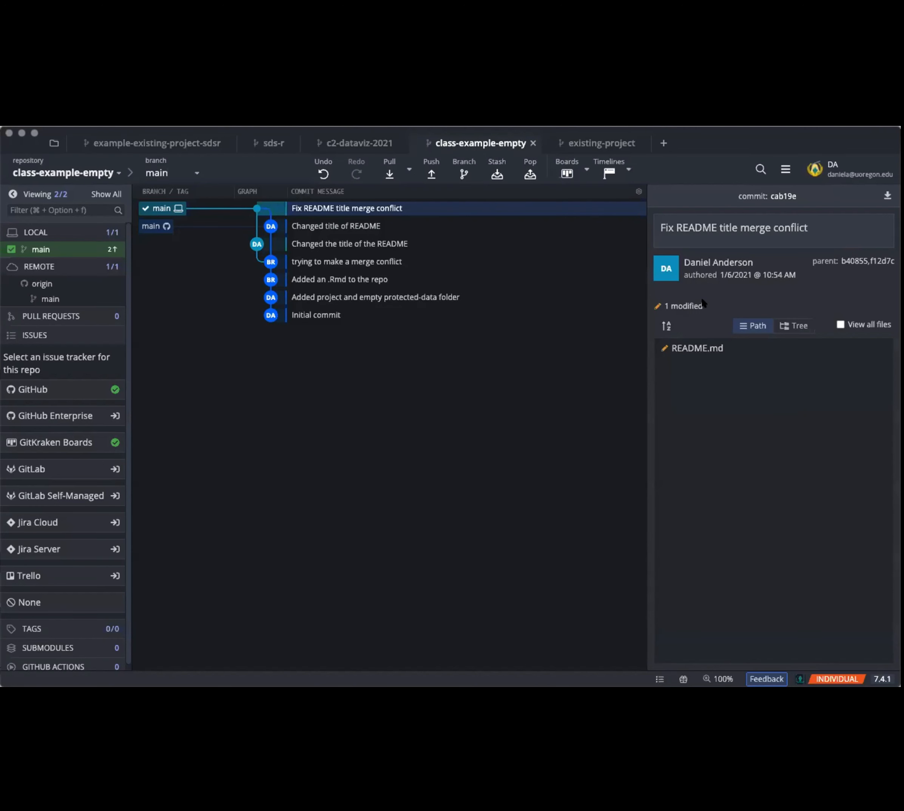
pyautogui.click(431, 173)
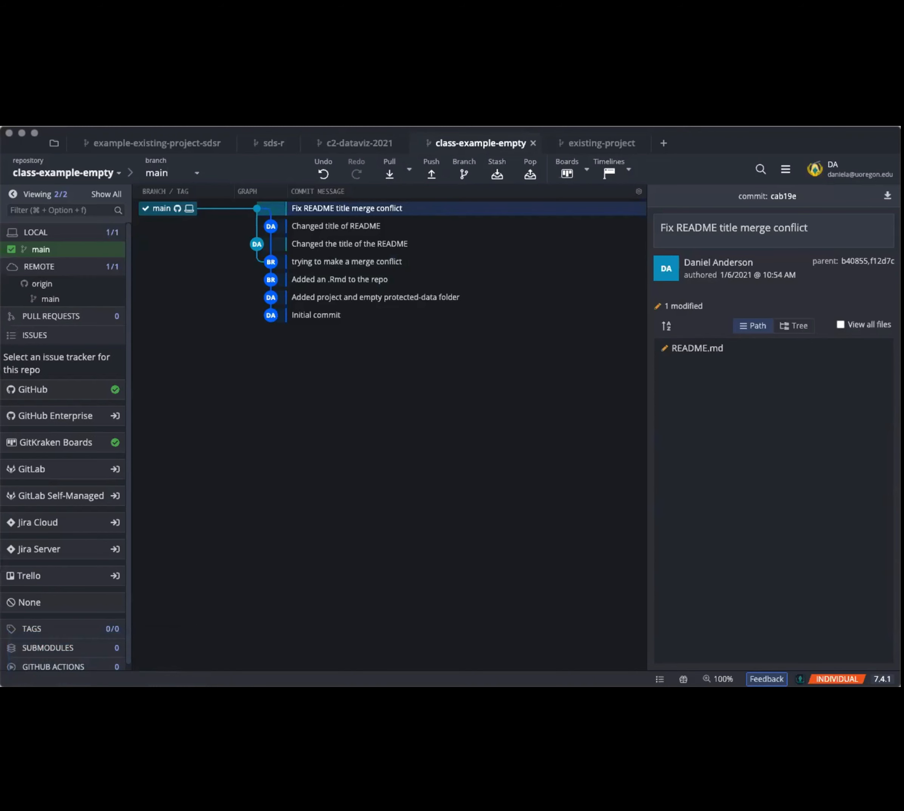
pyautogui.press('super+Tab')
pyautogui.press('super+r')
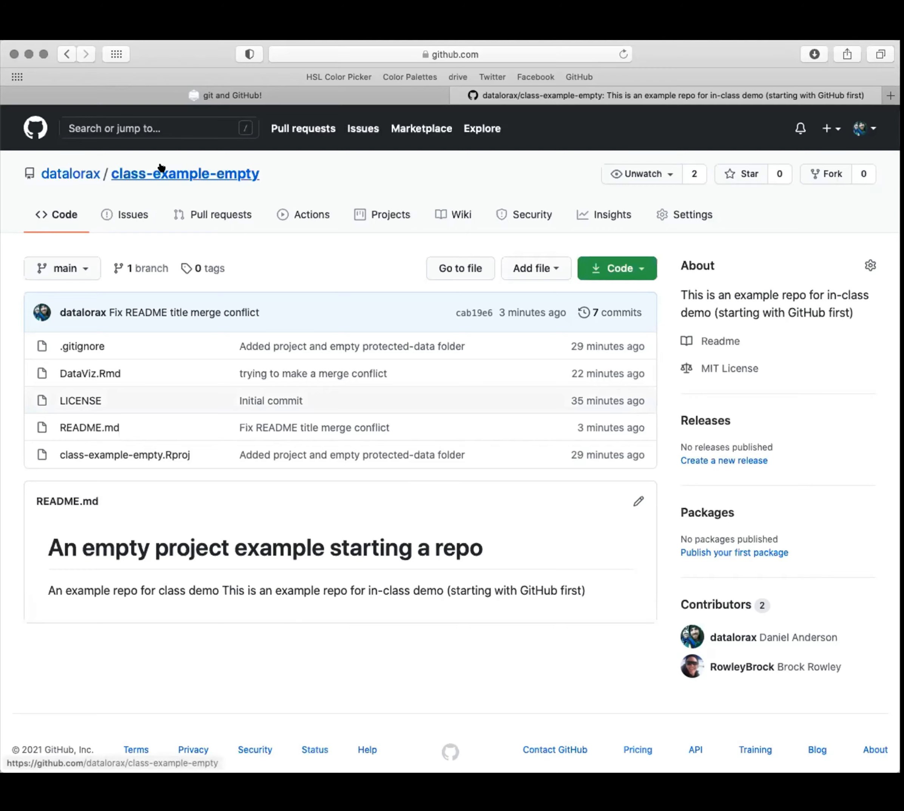
# Return to the "git and GitHub!" slides and advance to the "Vocabulary pop quiz" slide.
pyautogui.click(252, 96)
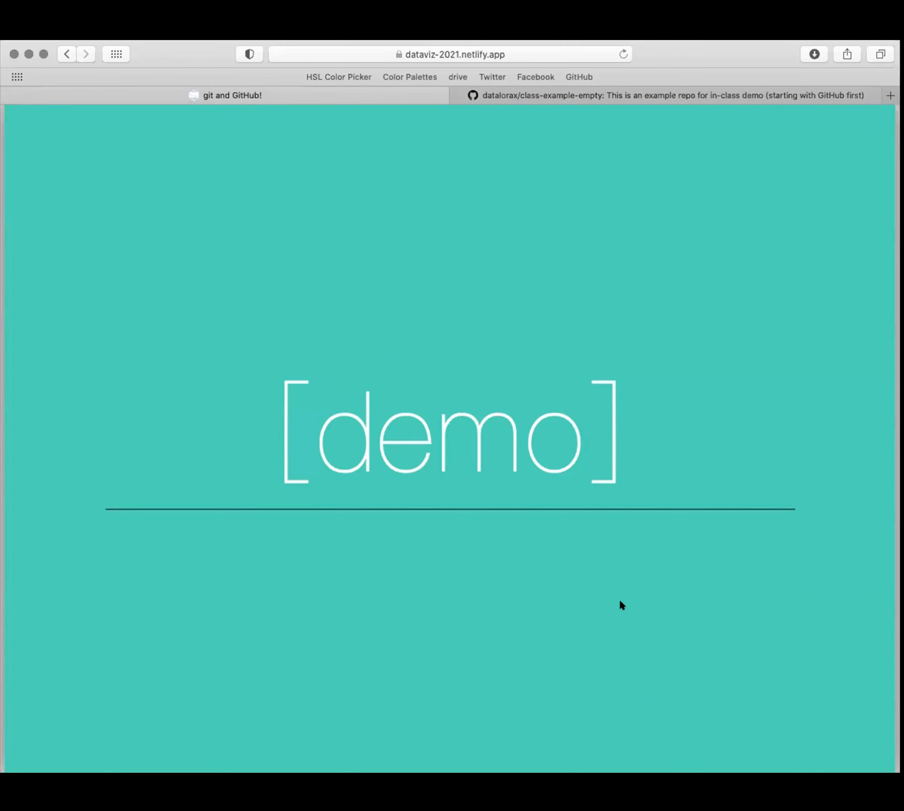
pyautogui.press('Right')
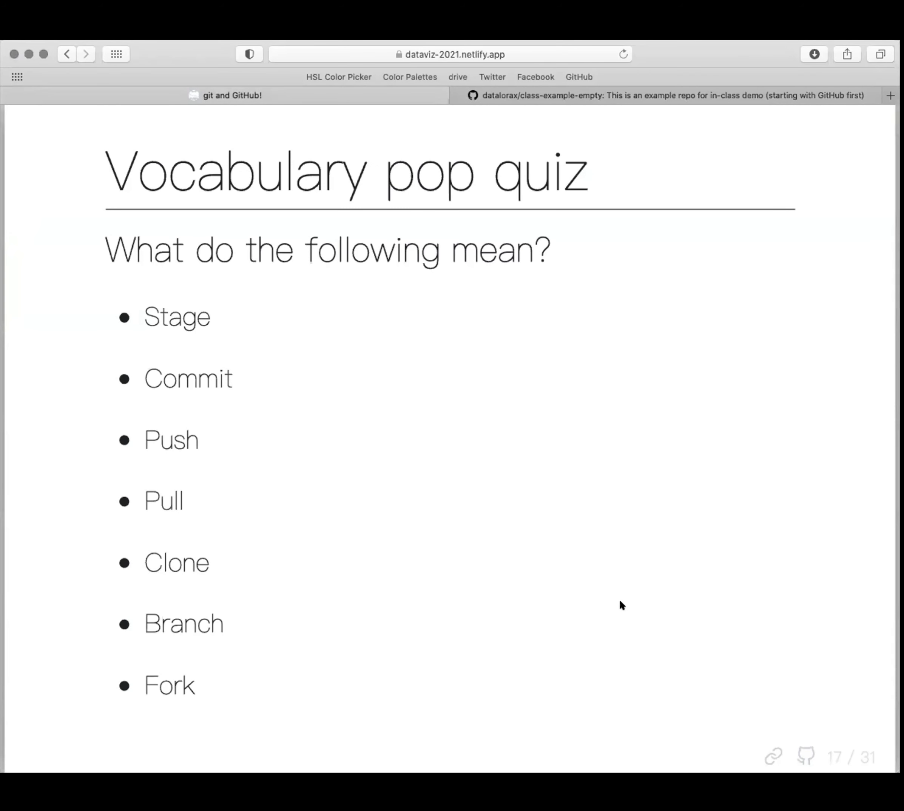